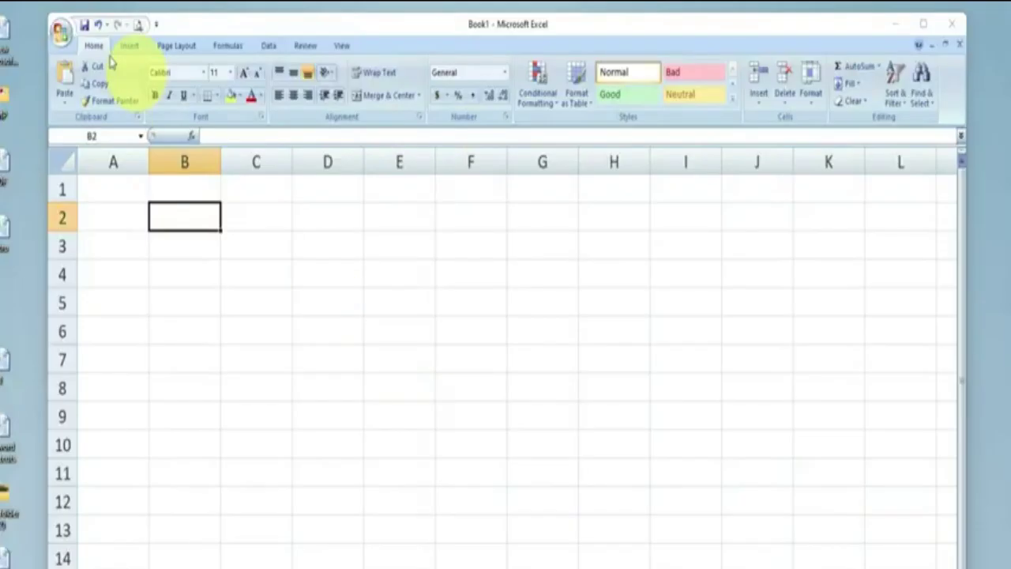
Step: Browse the Number Format list and the full format settings, closing both without changes
click(505, 73)
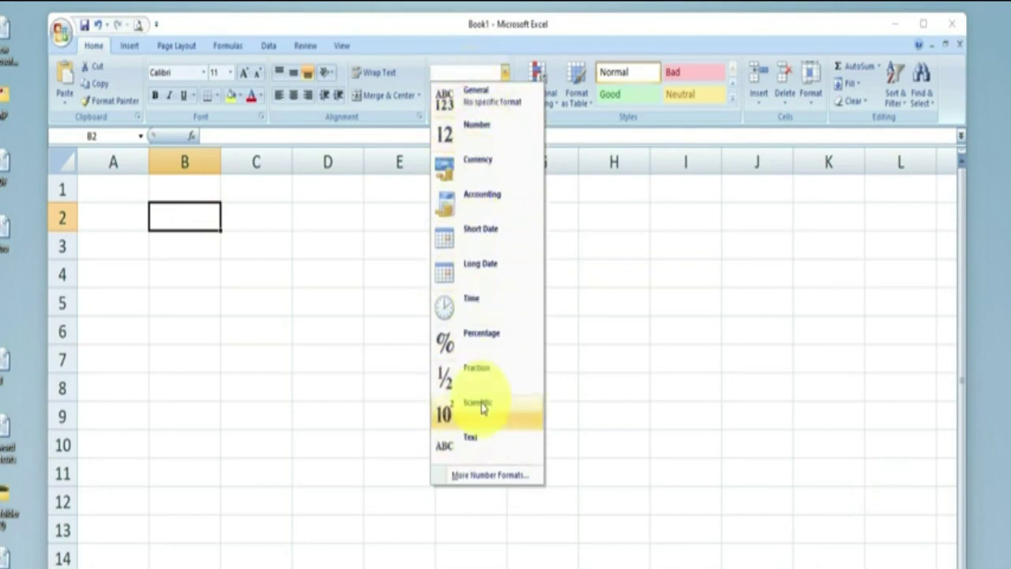
click(485, 477)
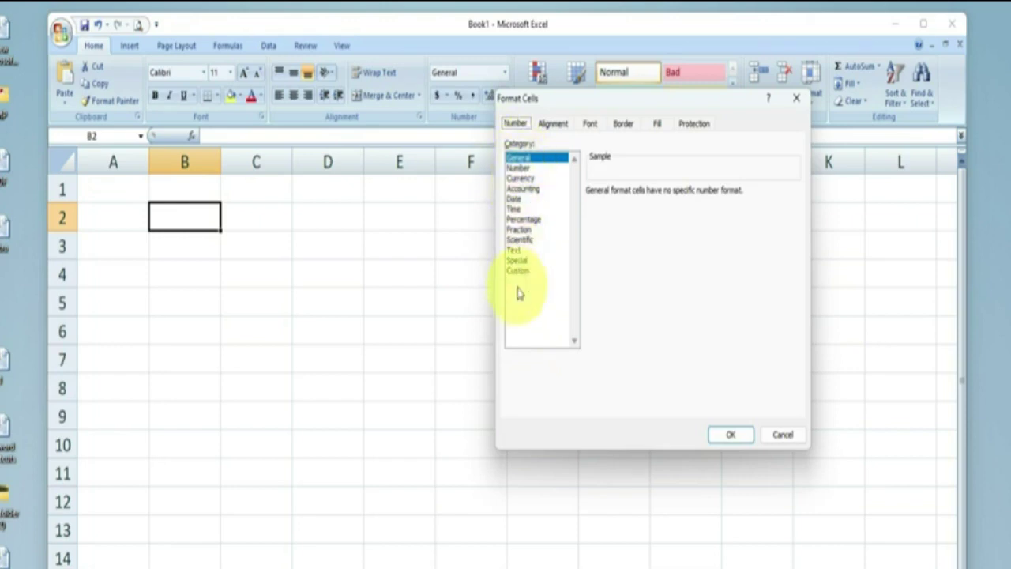
click(773, 436)
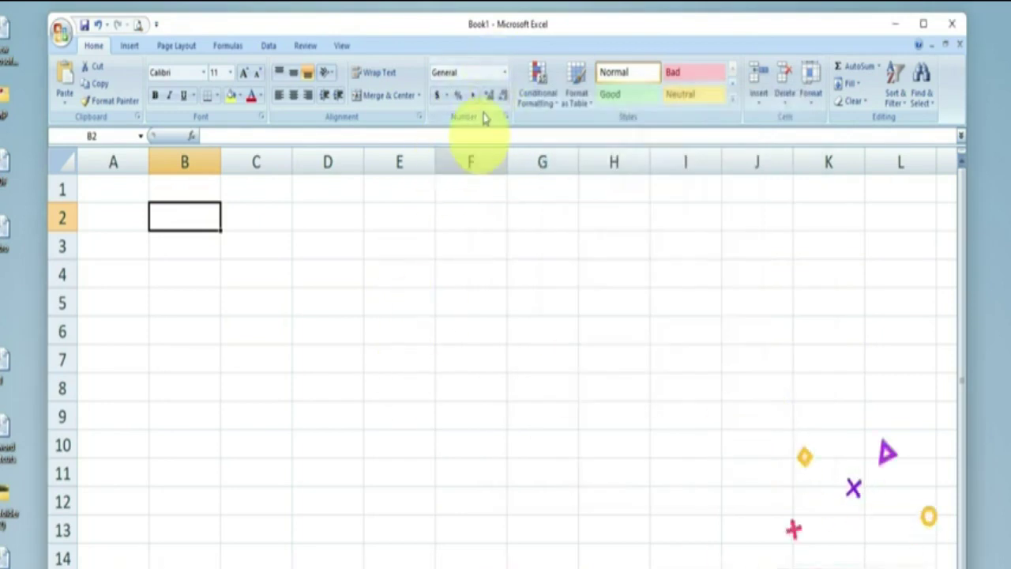
click(505, 73)
click(372, 465)
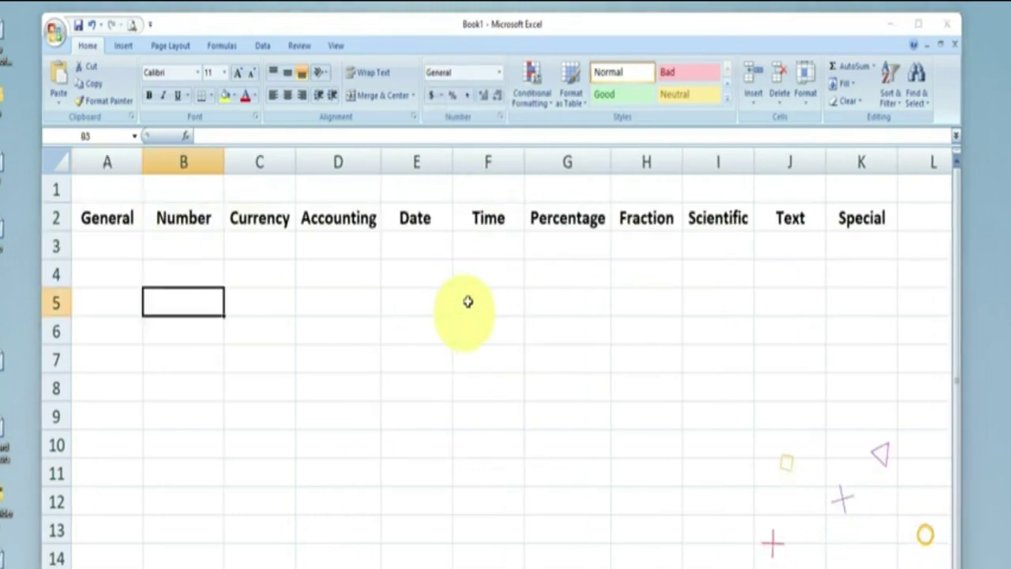
click(500, 72)
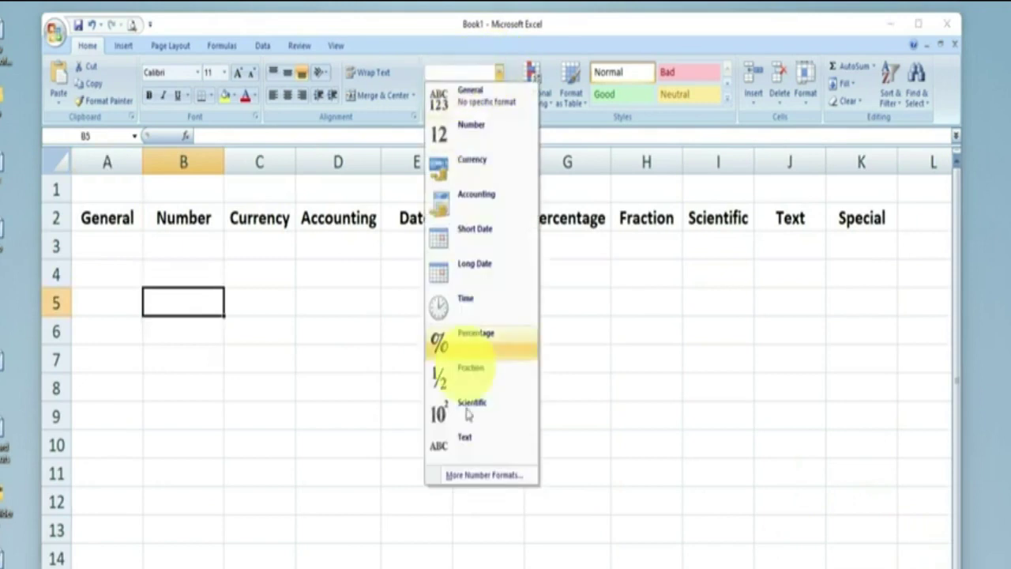
click(483, 475)
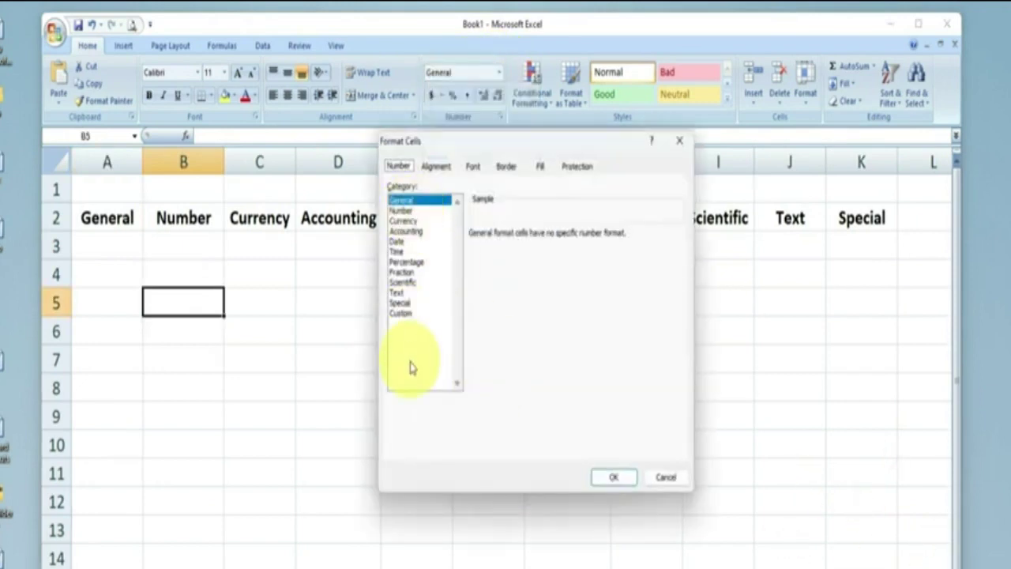
click(622, 480)
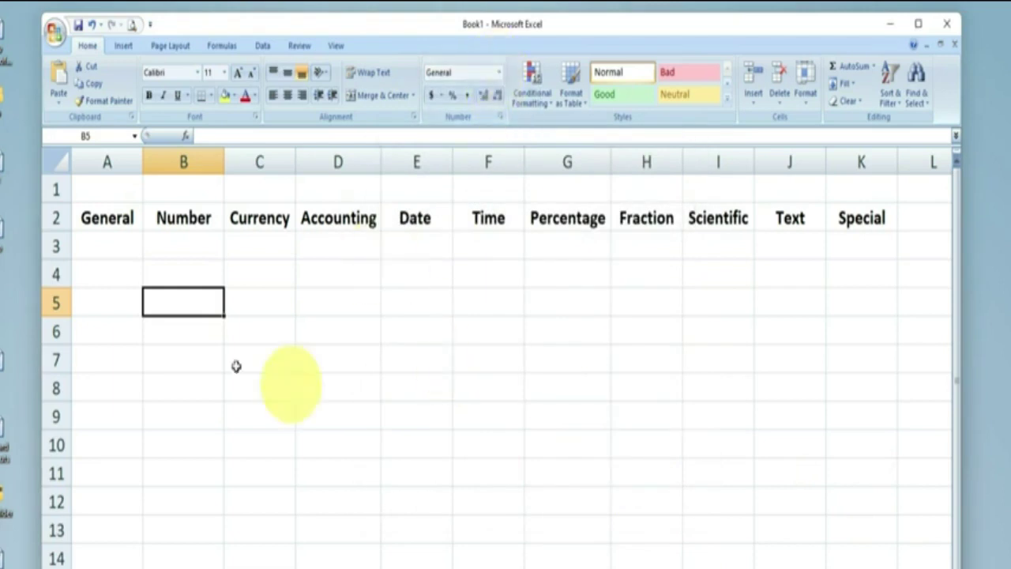
click(191, 237)
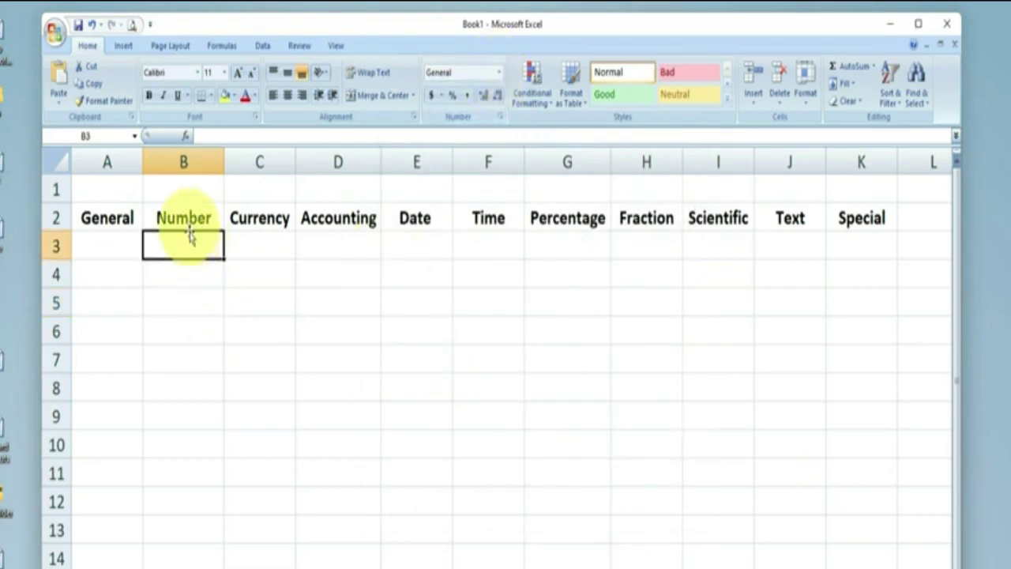
click(499, 72)
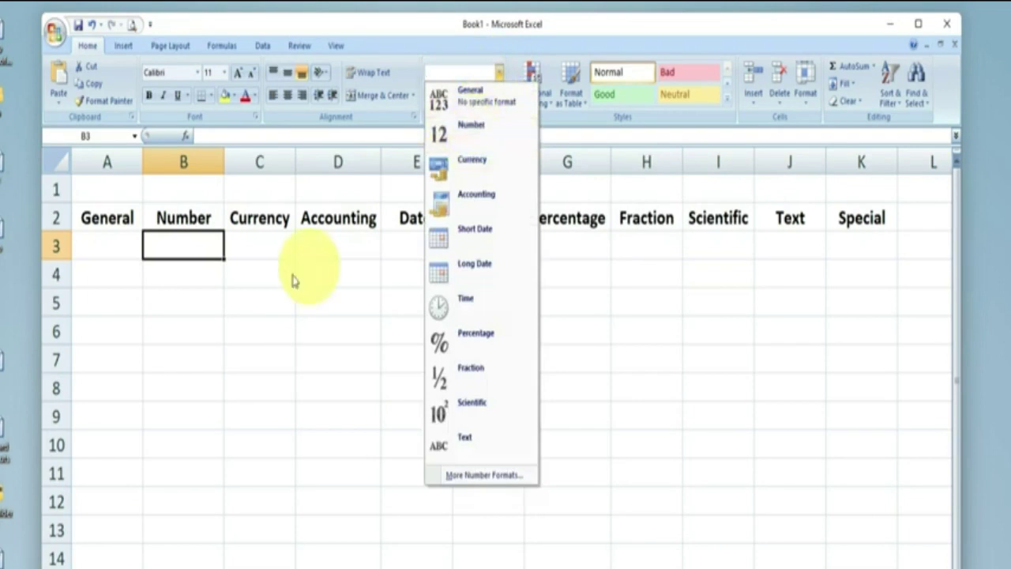
click(260, 241)
click(260, 243)
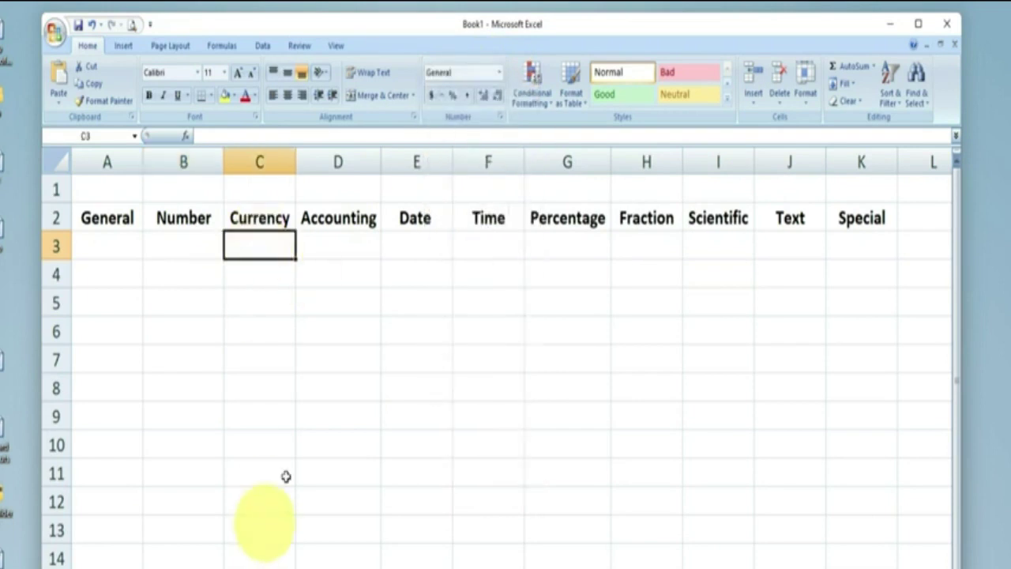
click(501, 73)
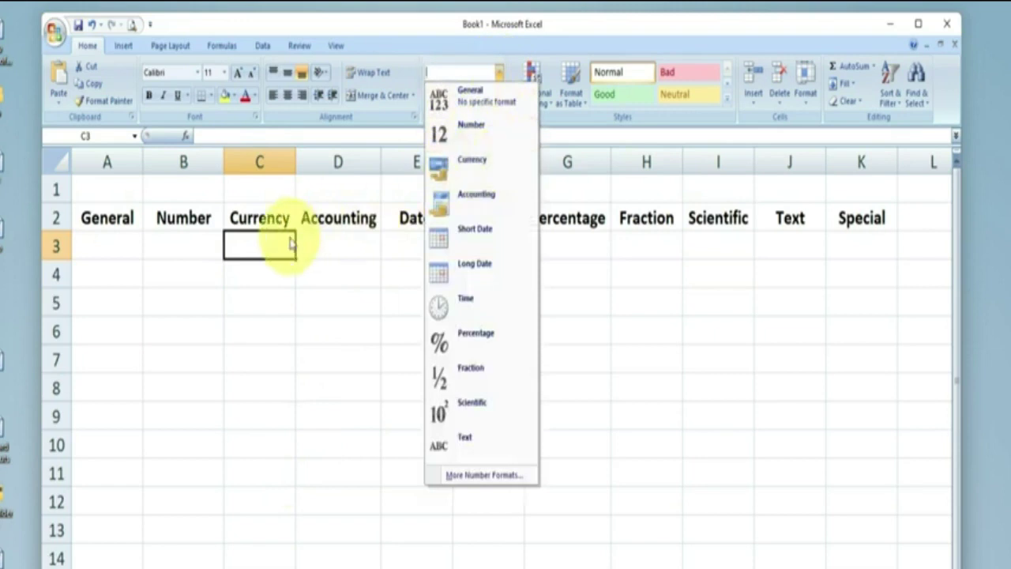
click(332, 245)
click(330, 241)
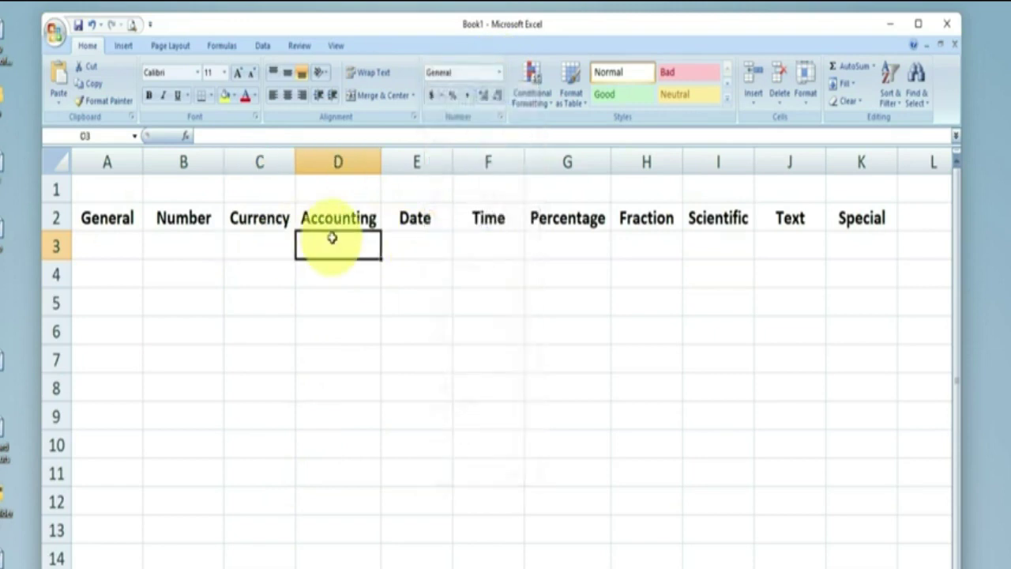
click(410, 246)
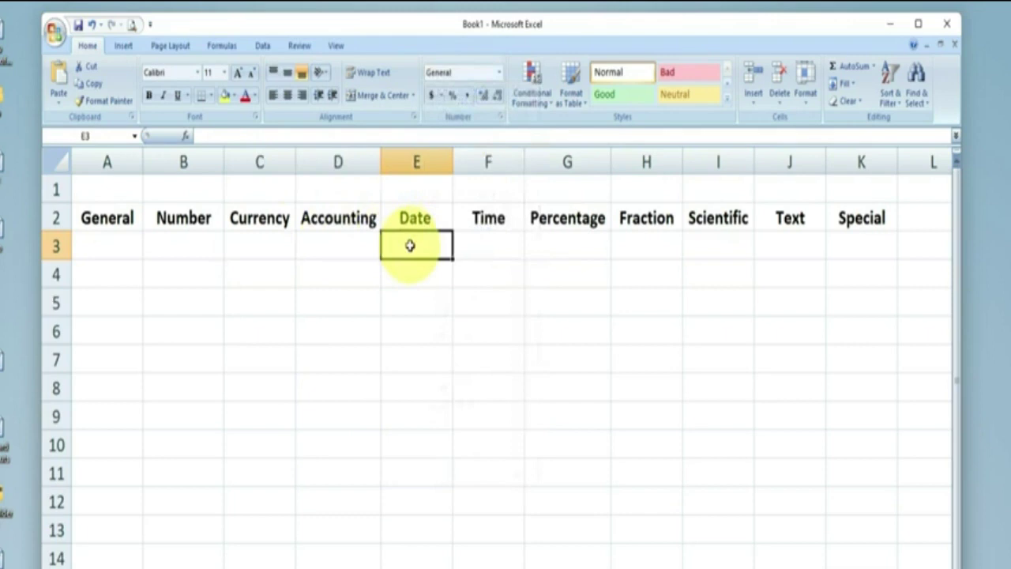
click(499, 73)
click(577, 369)
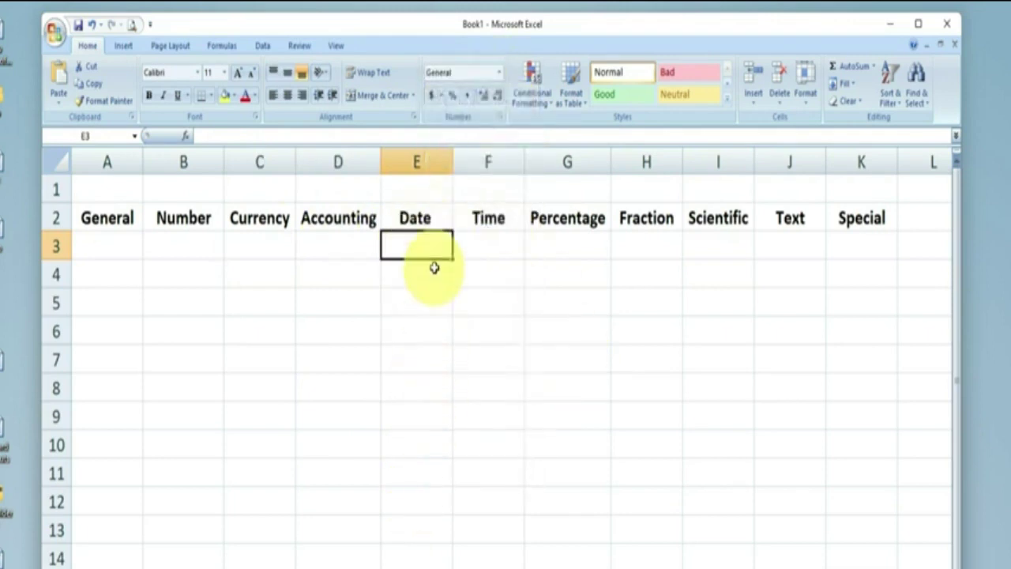
click(485, 248)
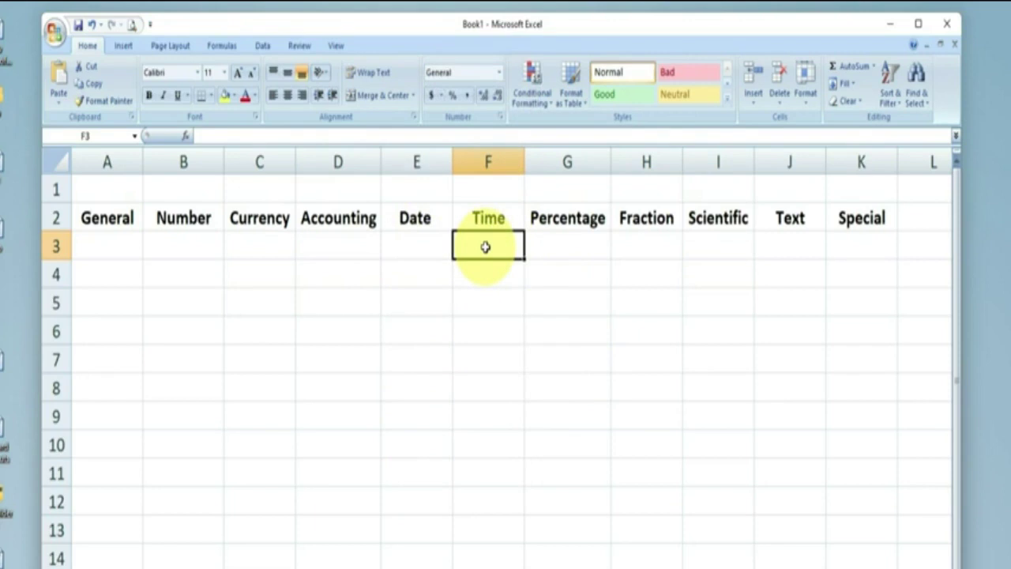
click(558, 244)
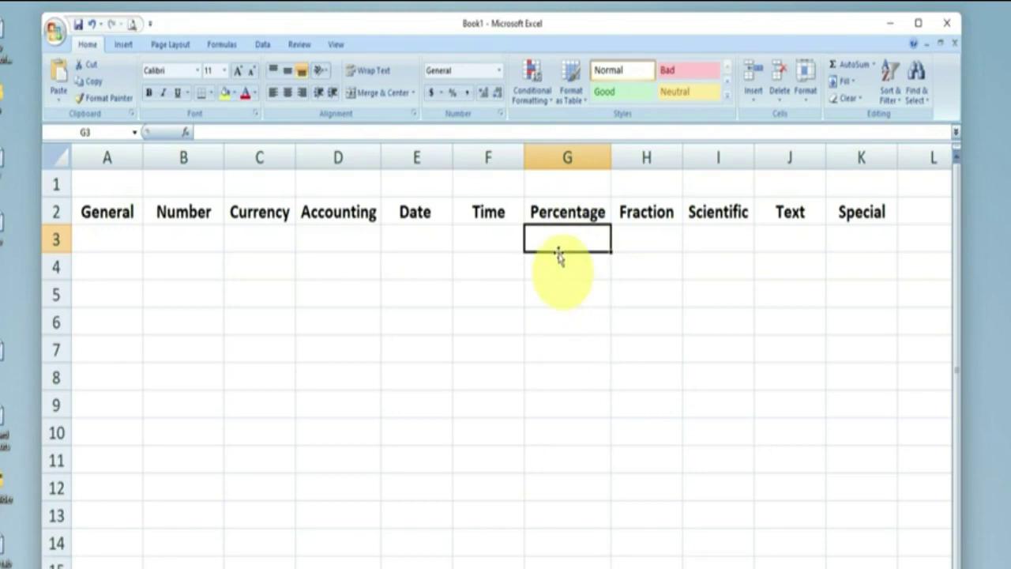
click(498, 70)
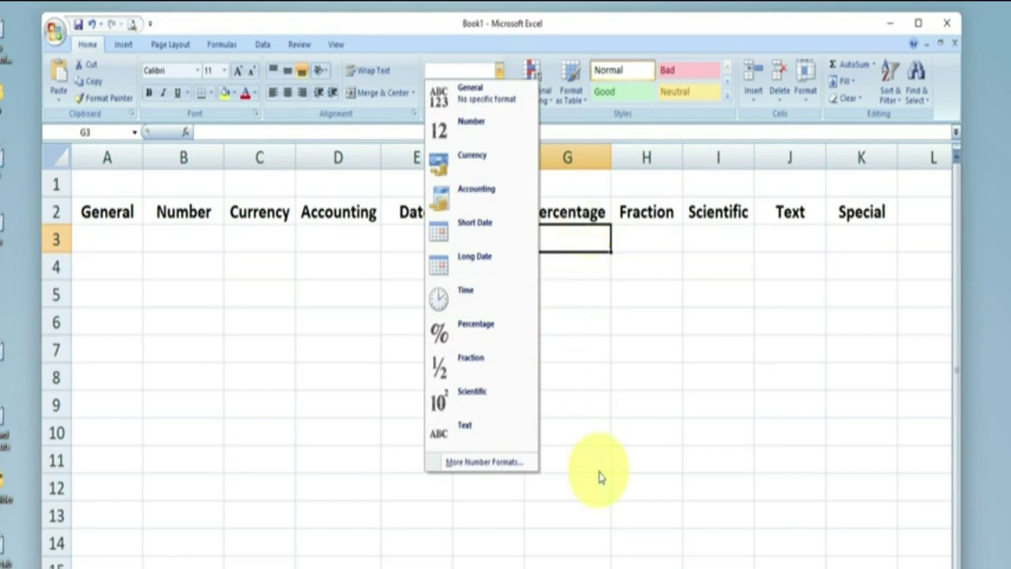
click(653, 237)
click(647, 240)
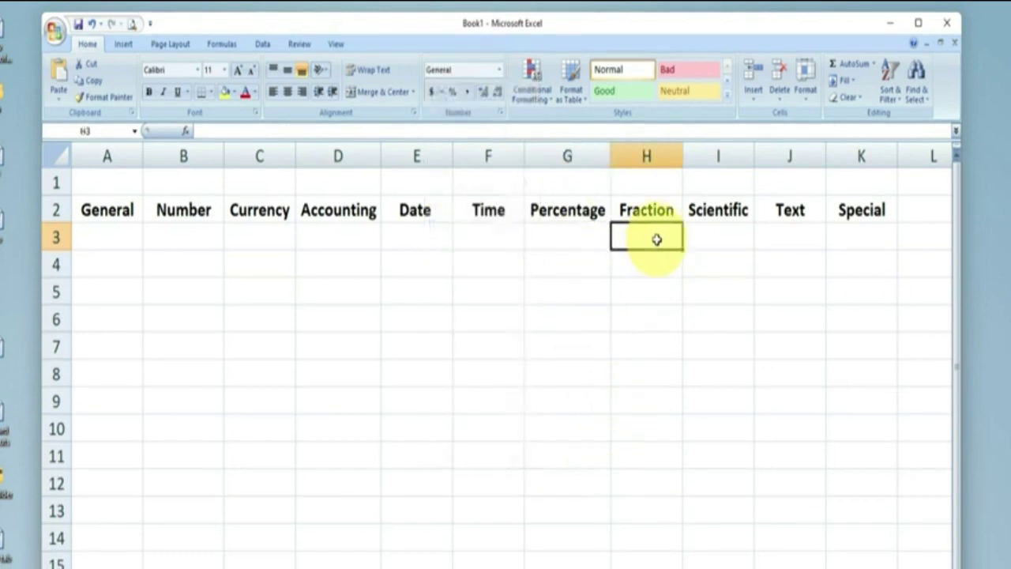
click(715, 235)
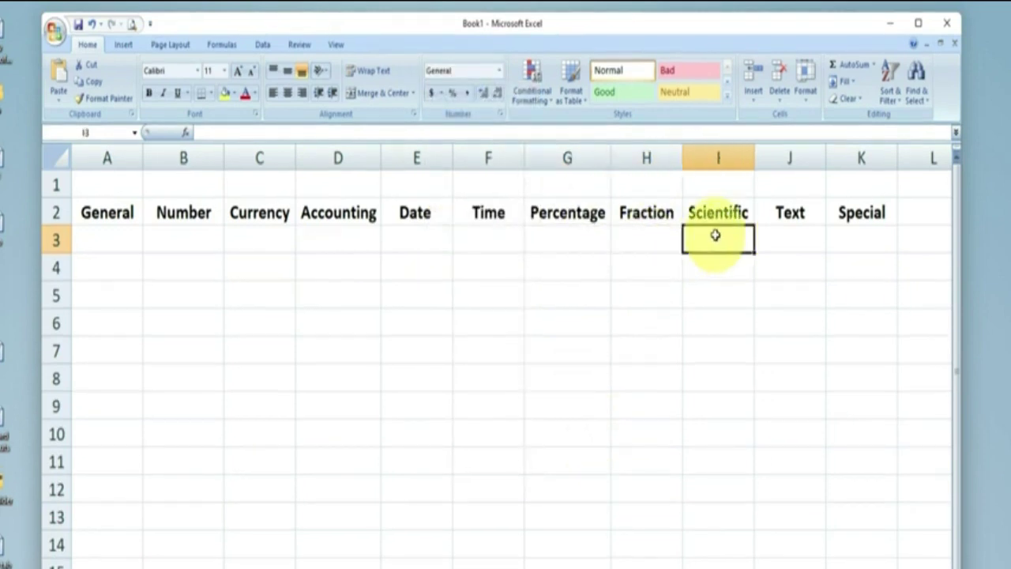
click(791, 236)
click(863, 245)
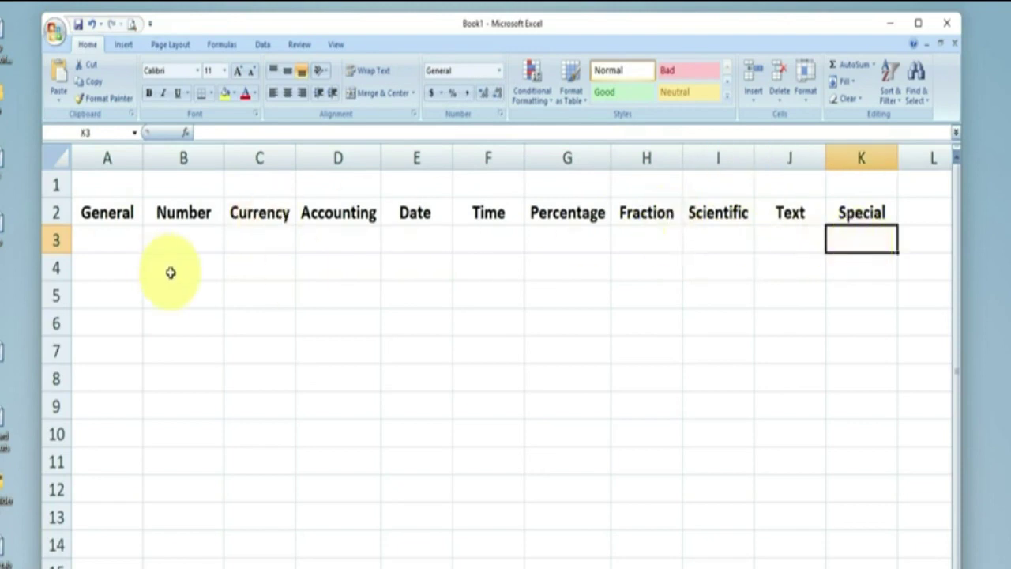
click(94, 236)
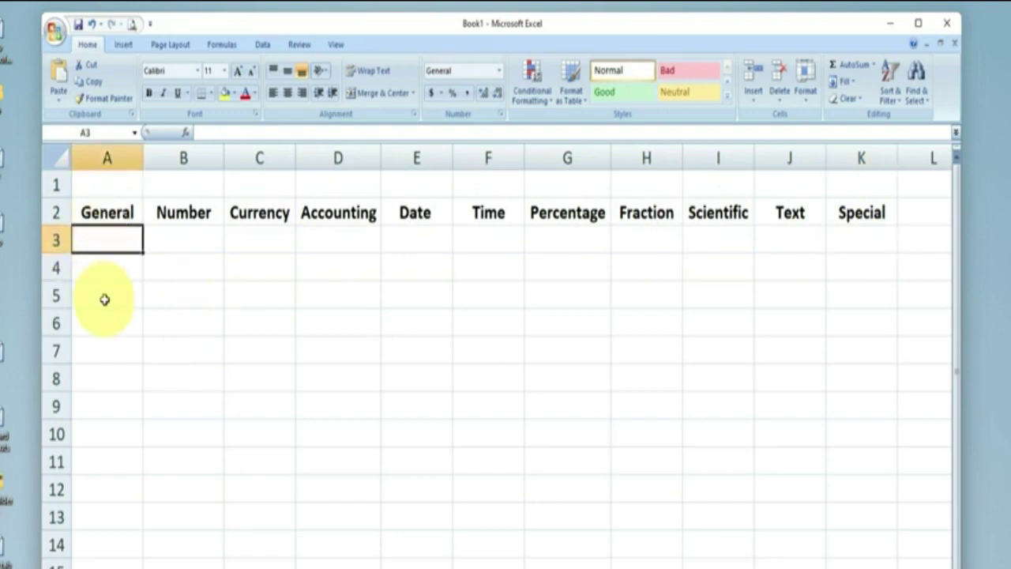
click(109, 213)
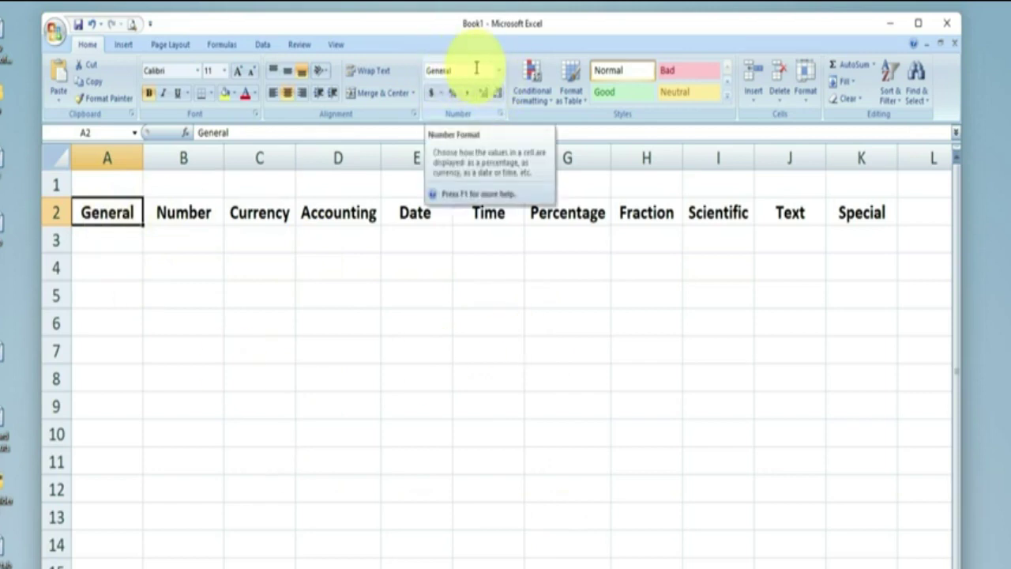
click(116, 245)
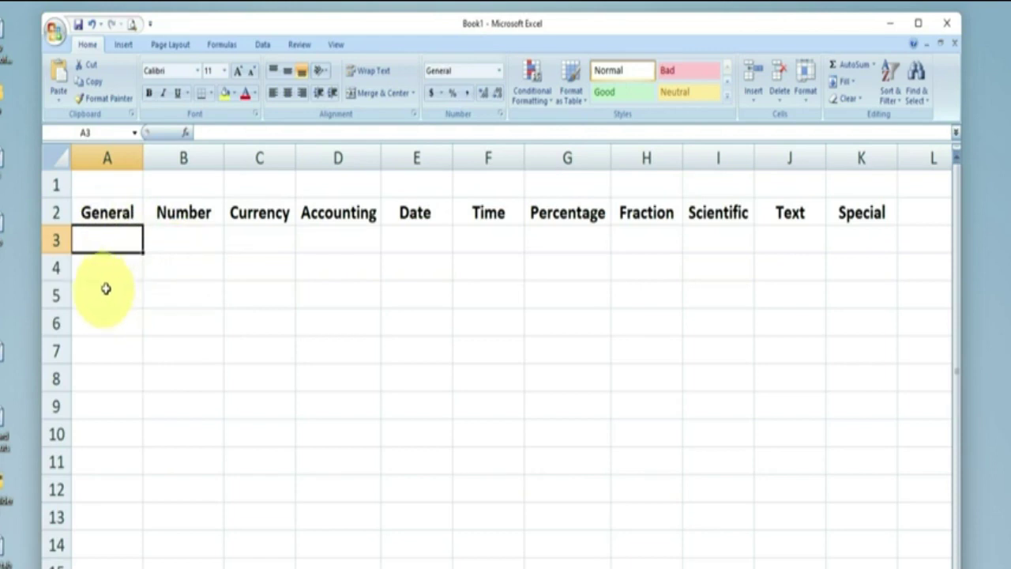
click(106, 214)
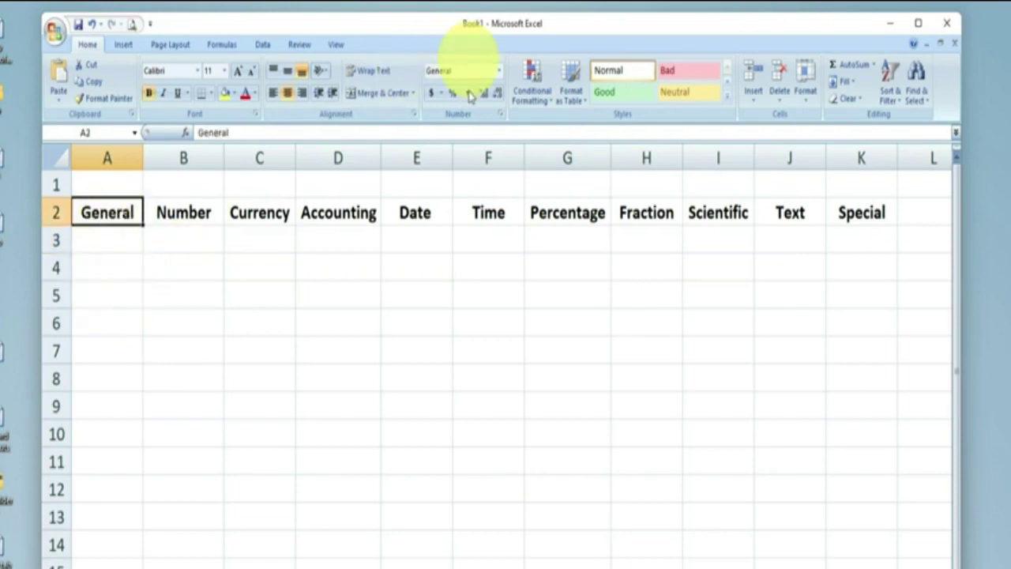
click(109, 245)
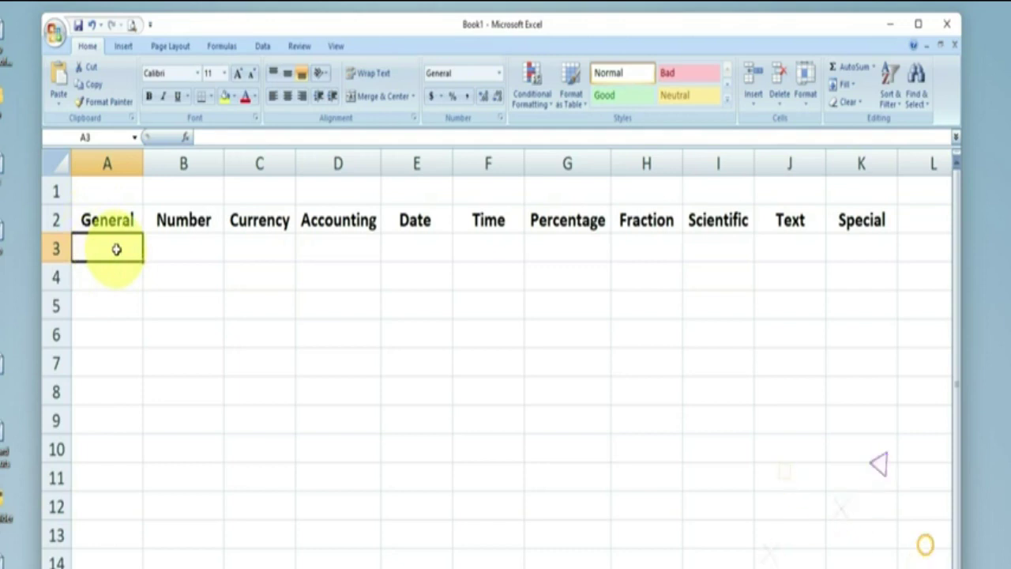
text(20)
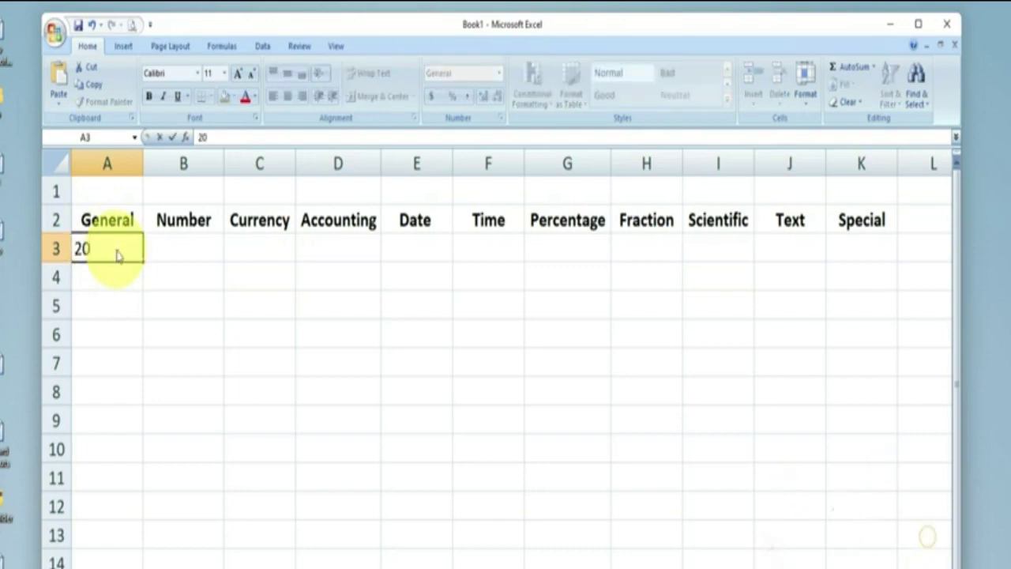
text(%)
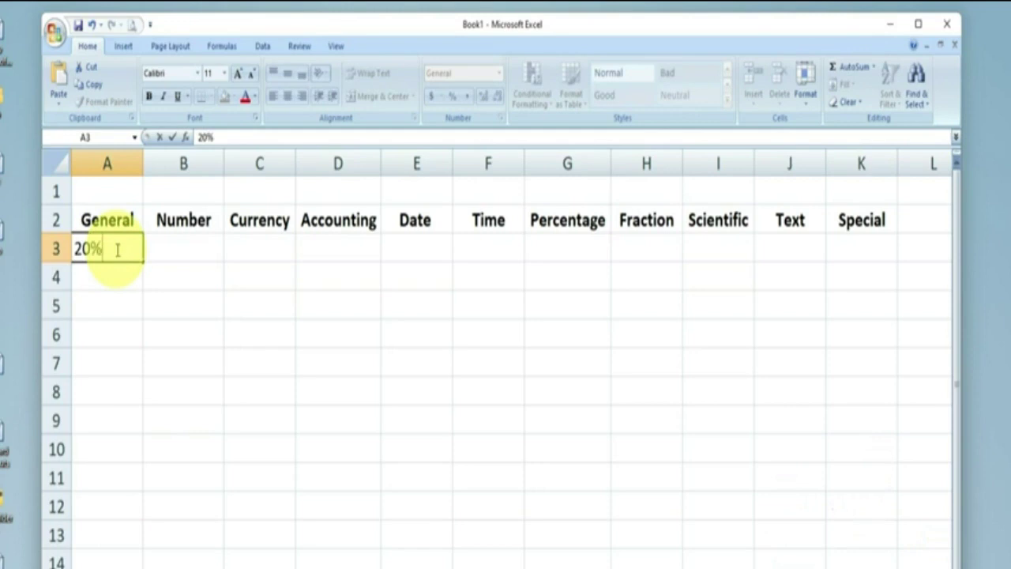
key(BackSpace)
key(BackSpace)
key(BackSpace)
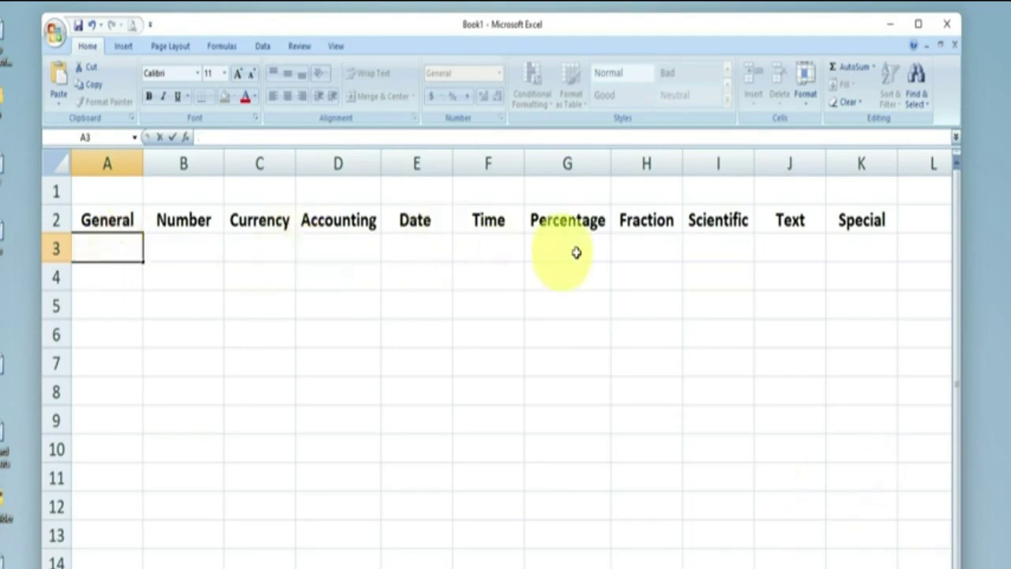
click(577, 252)
click(501, 73)
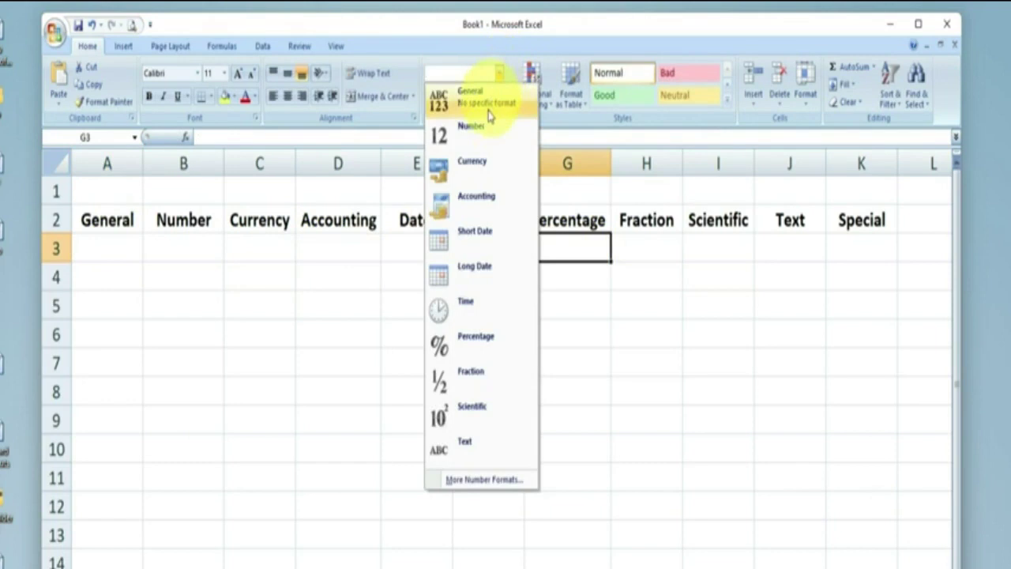
click(477, 340)
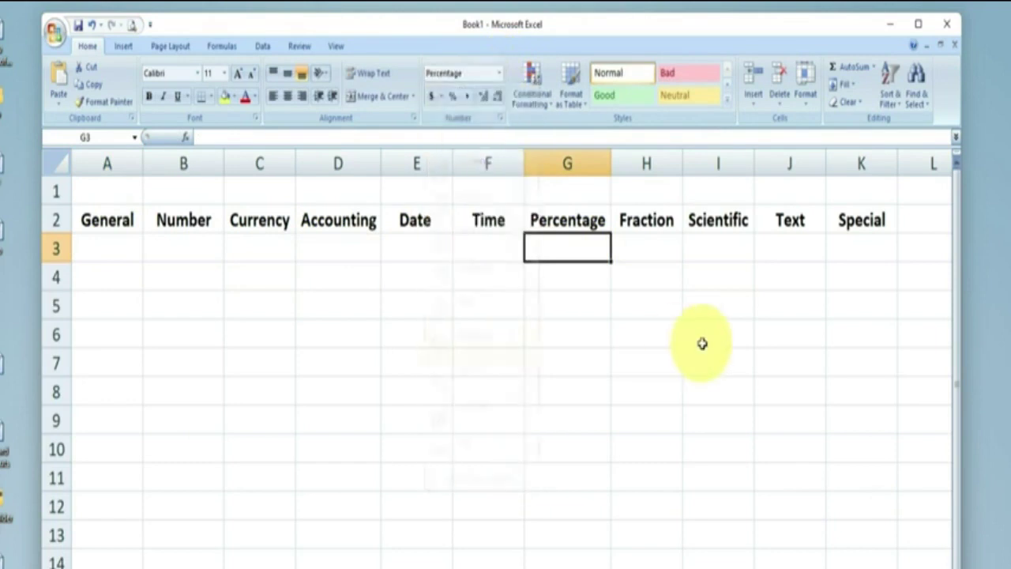
text(20)
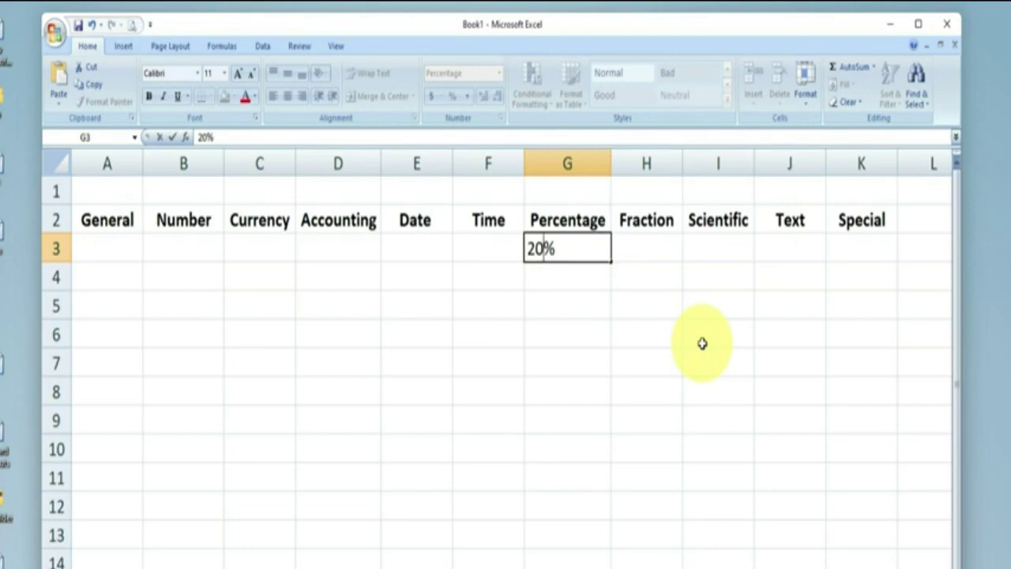
click(630, 266)
click(591, 247)
key(Delete)
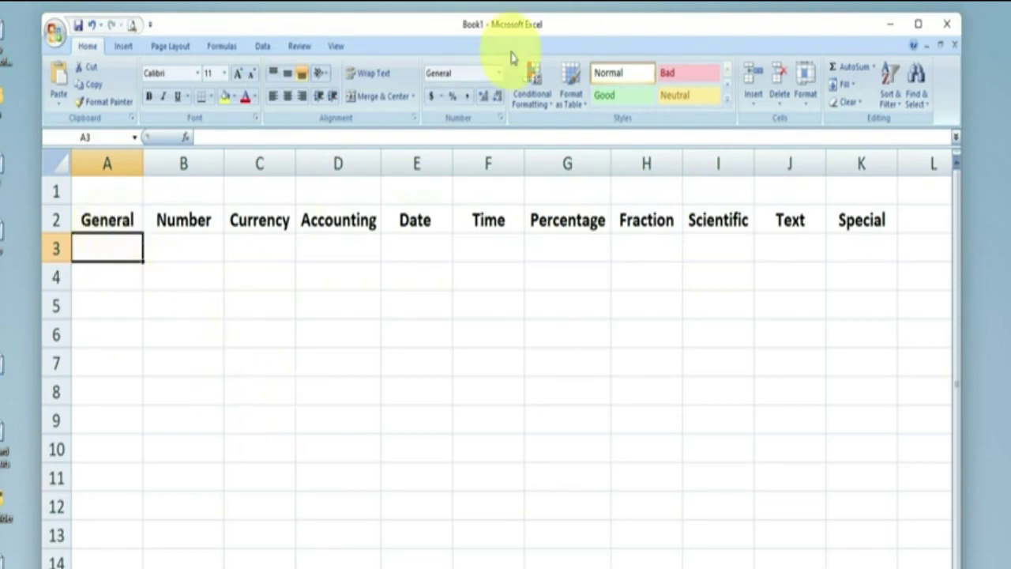
Step: Enter 12521, 2365, 25148, 23651 and 2563 down B3:B7 under Number
click(207, 249)
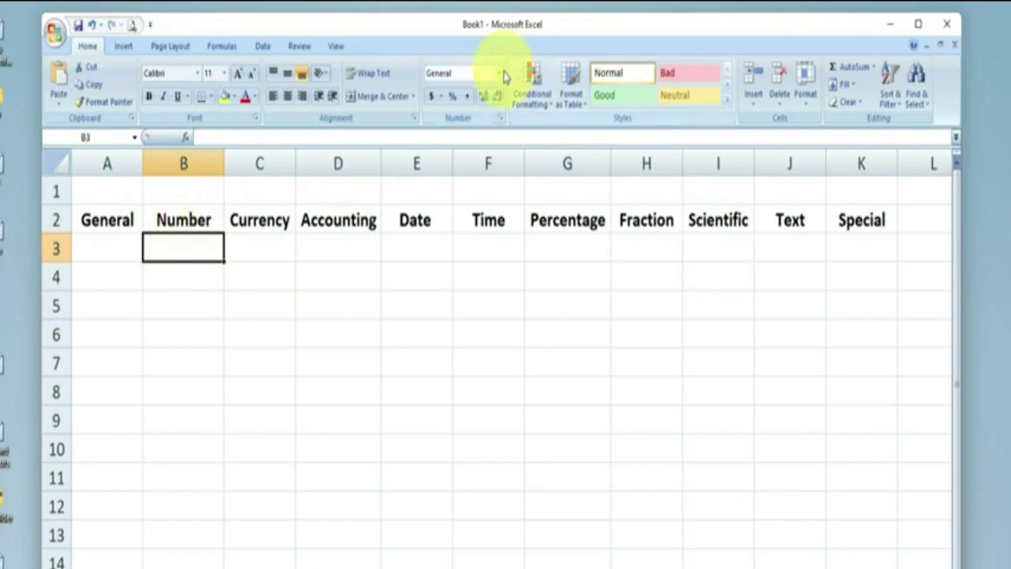
click(499, 73)
click(187, 247)
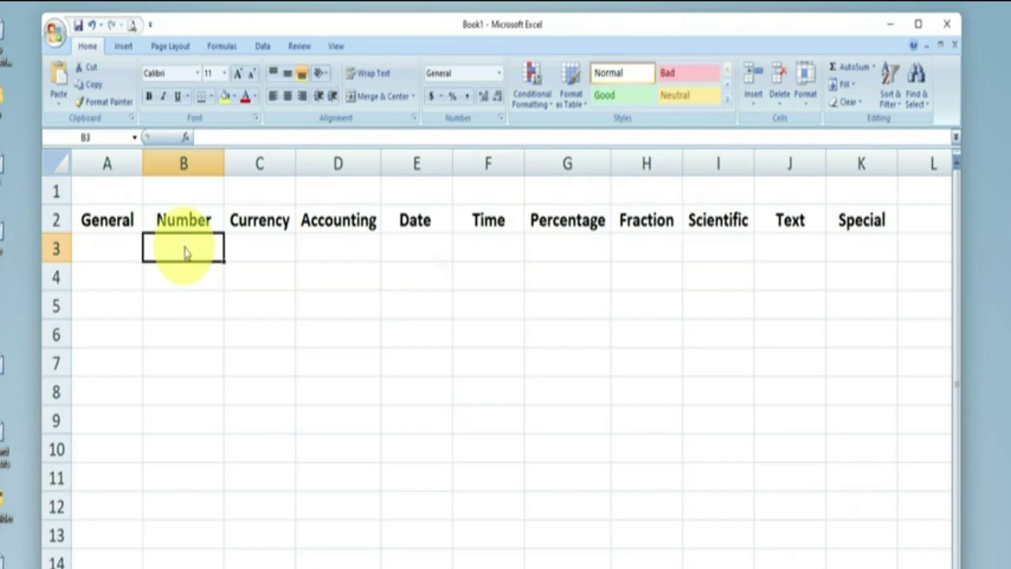
text(125)
key(Return)
text(23)
key(Return)
text(2514)
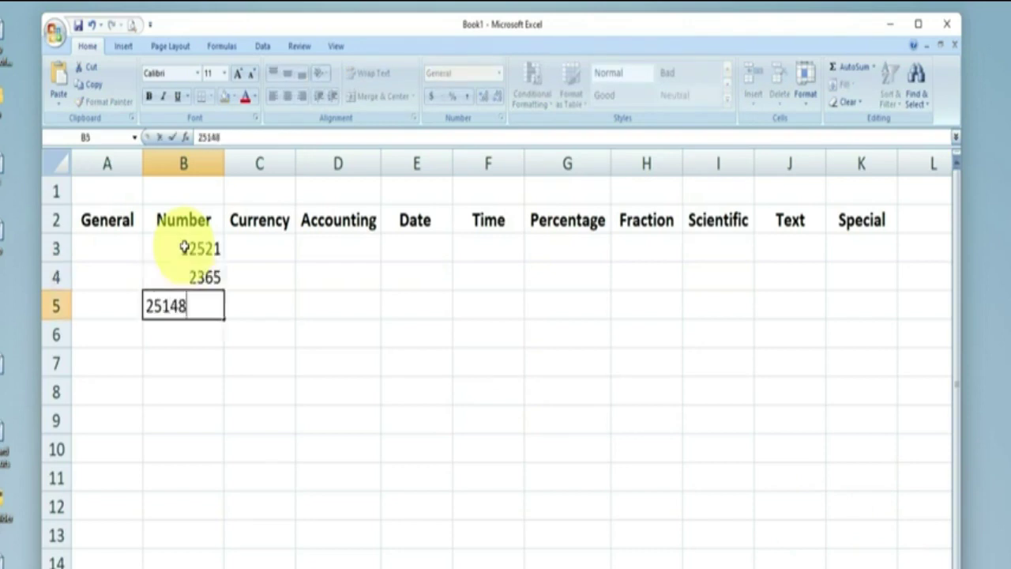
text(8)
key(Return)
text(236)
key(Return)
text(2563)
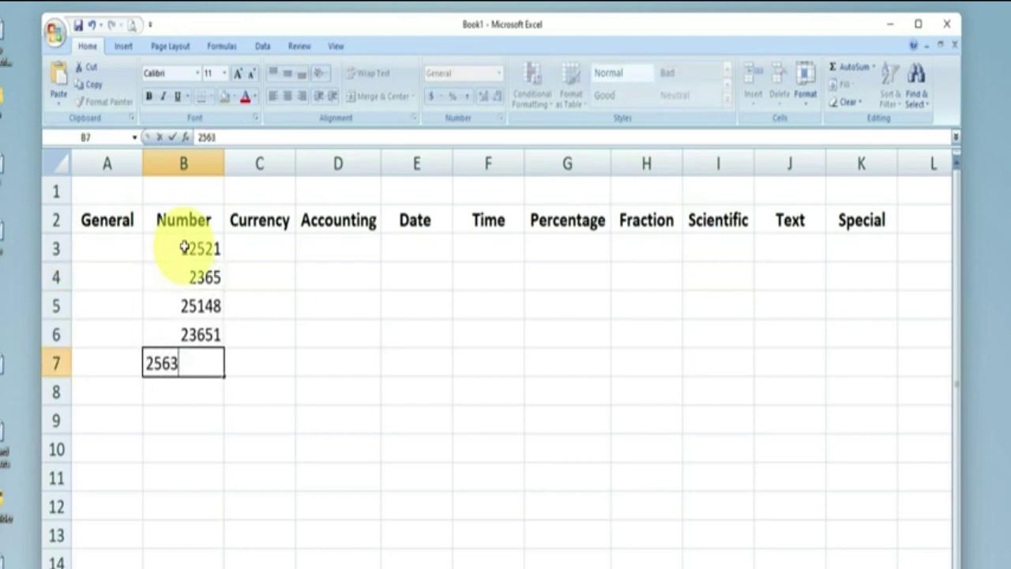
key(Return)
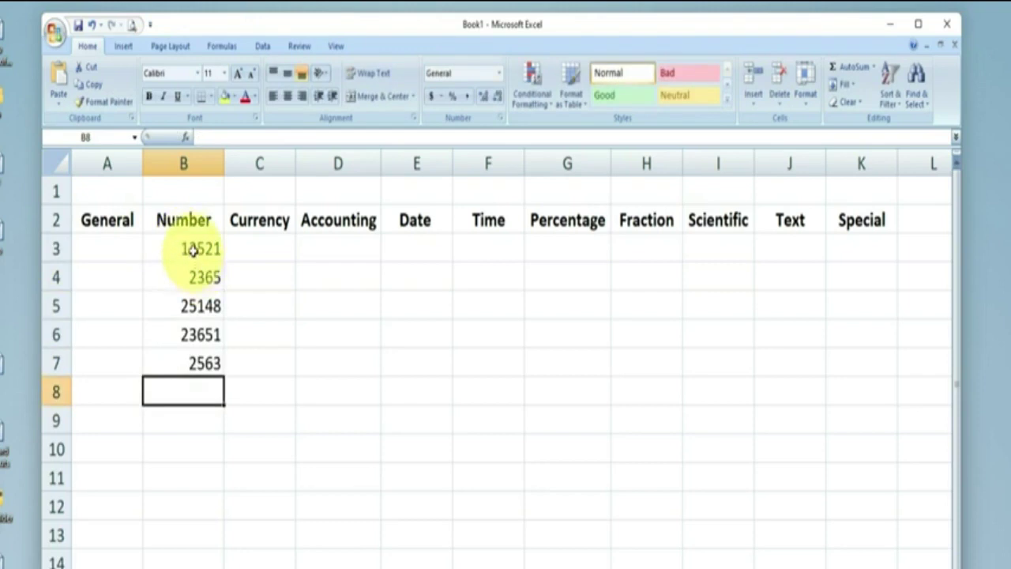
Step: Change B4 to -20125 and select the five numbers B3:B7
drag(190, 249, 192, 355)
click(282, 355)
key(Up)
key(Up)
key(Up)
click(189, 280)
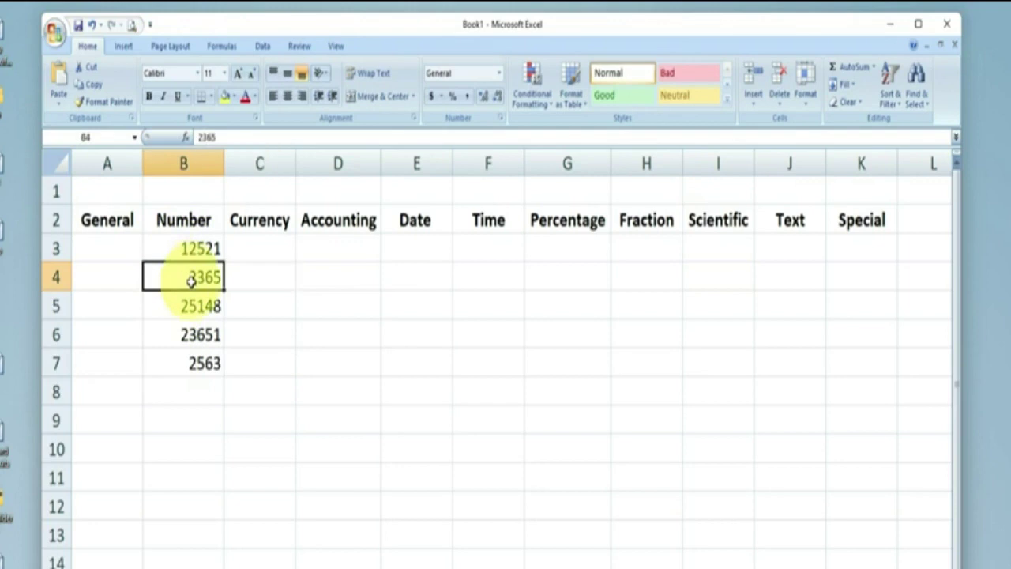
key(BackSpace)
text(-2012)
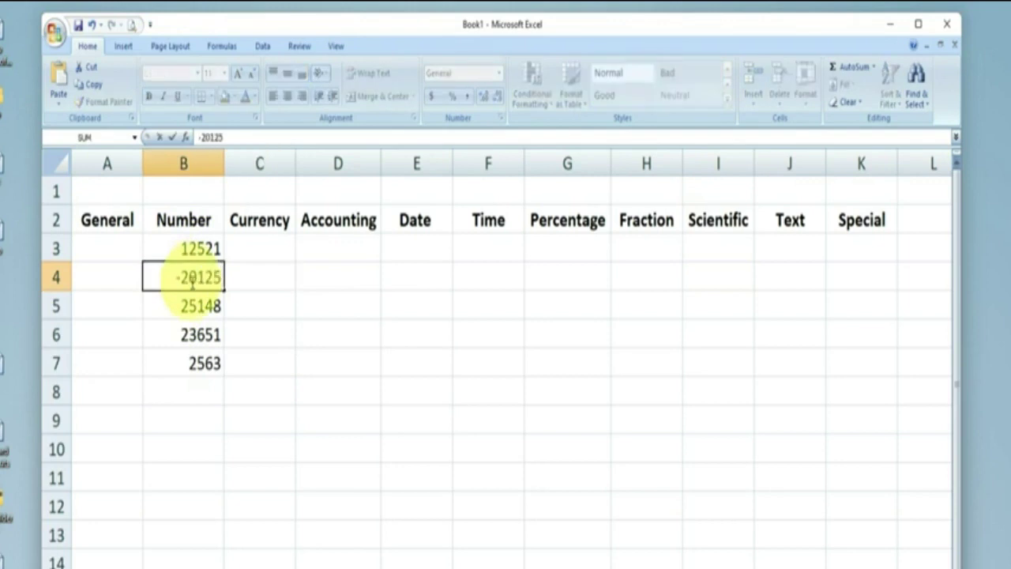
click(350, 328)
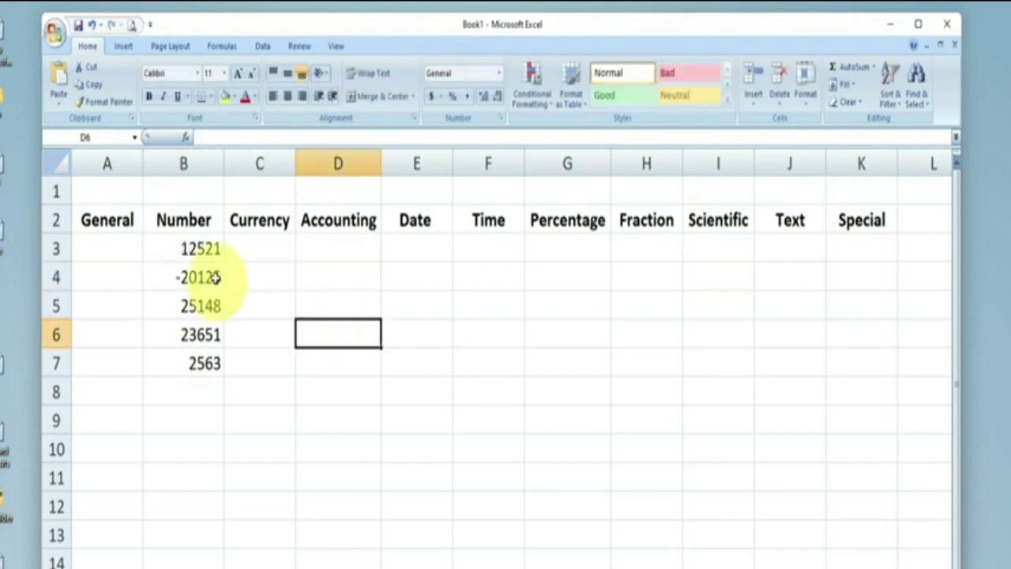
drag(190, 248, 191, 366)
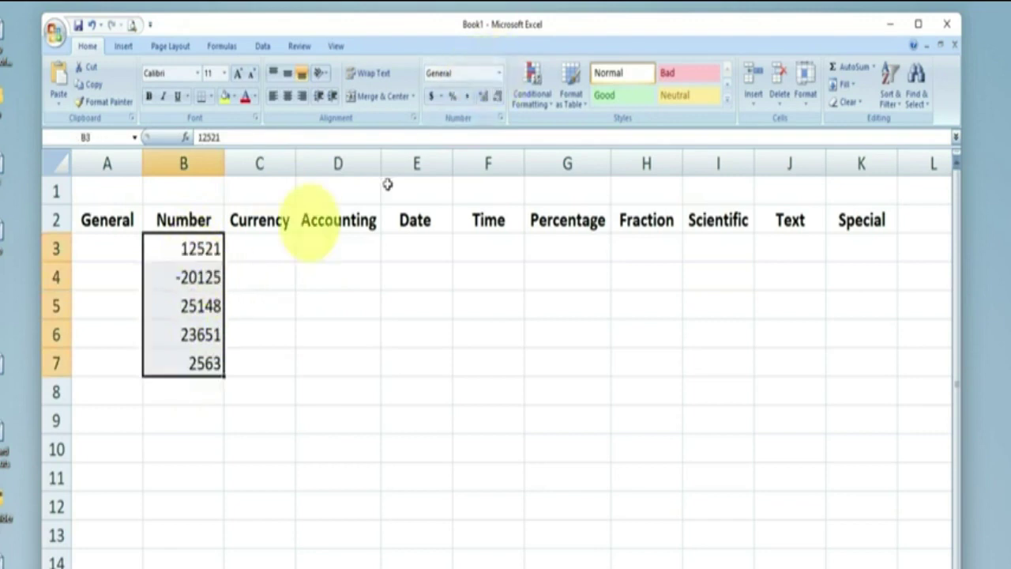
click(498, 73)
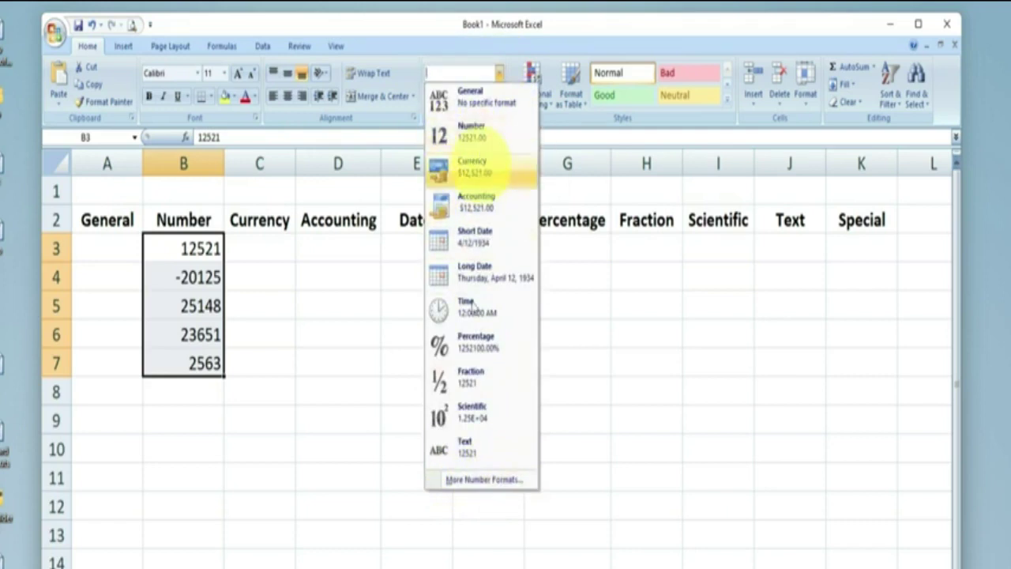
Step: Format B3:B7 as Number with a 1000 separator and red negative numbers
click(479, 480)
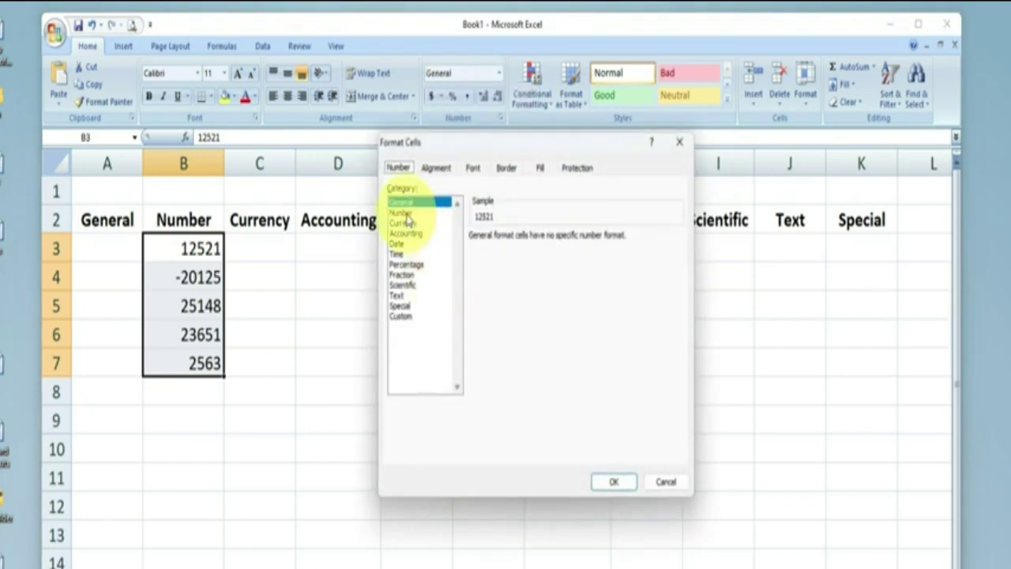
click(404, 213)
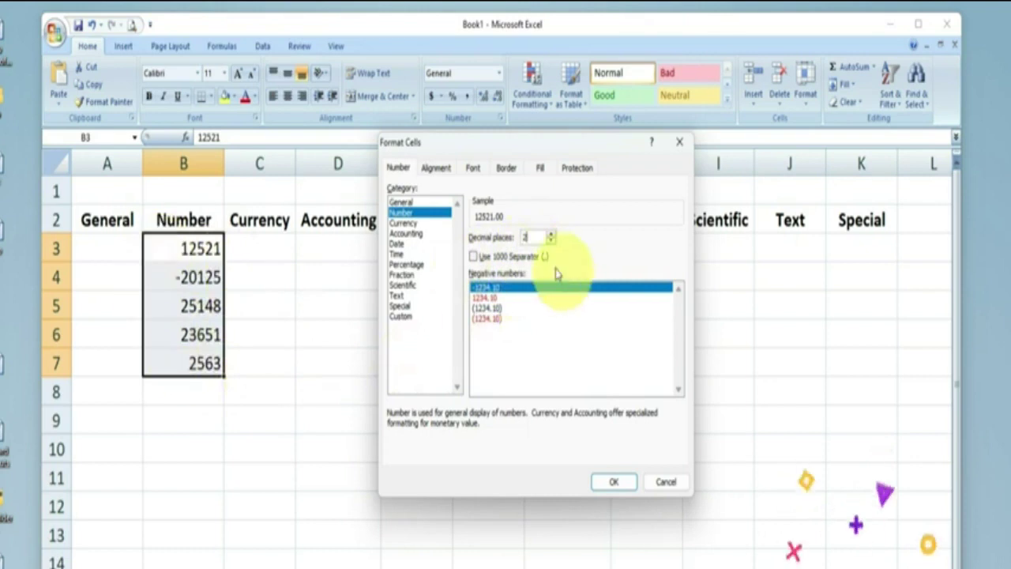
click(474, 258)
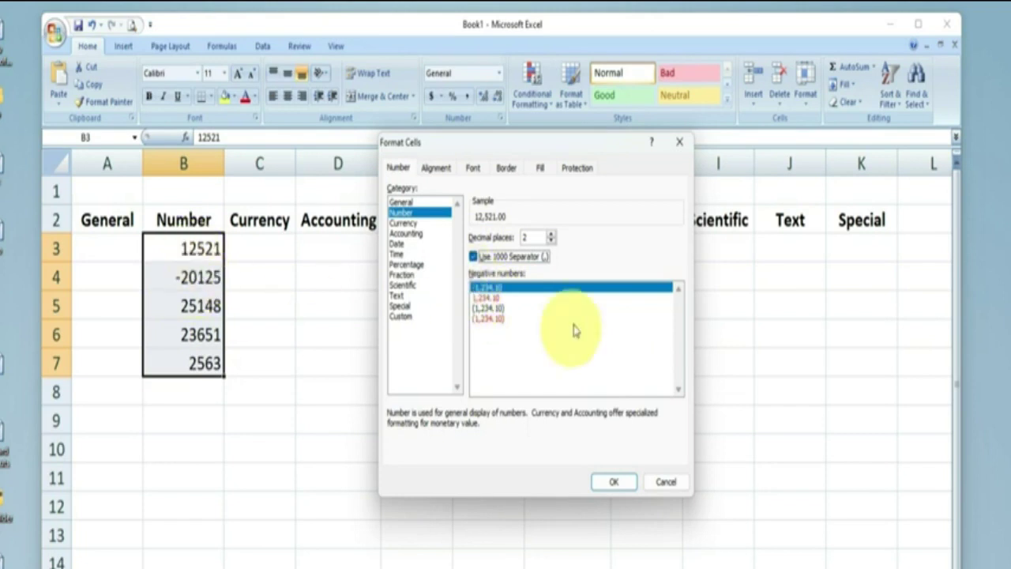
click(513, 308)
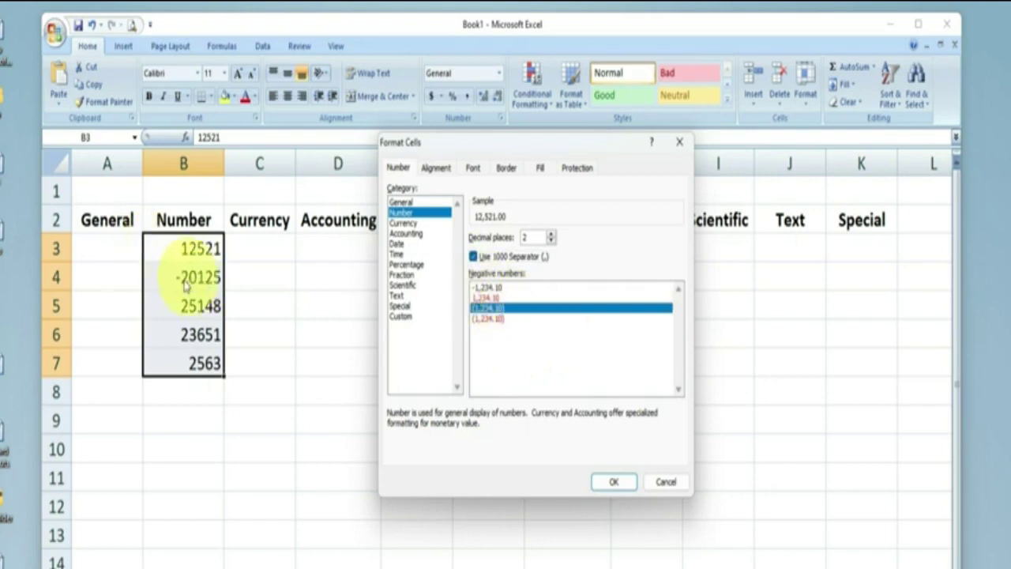
click(486, 289)
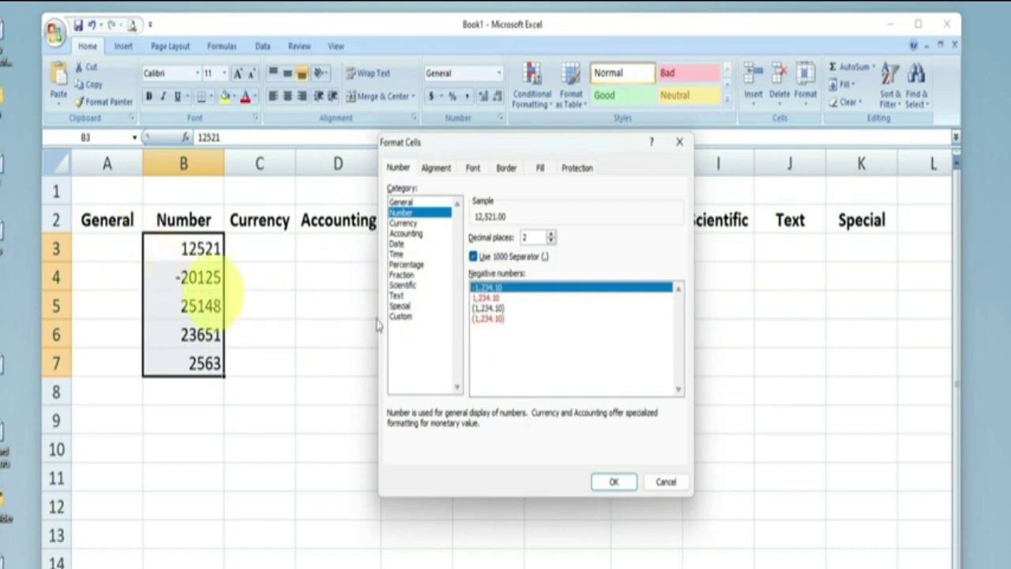
click(487, 298)
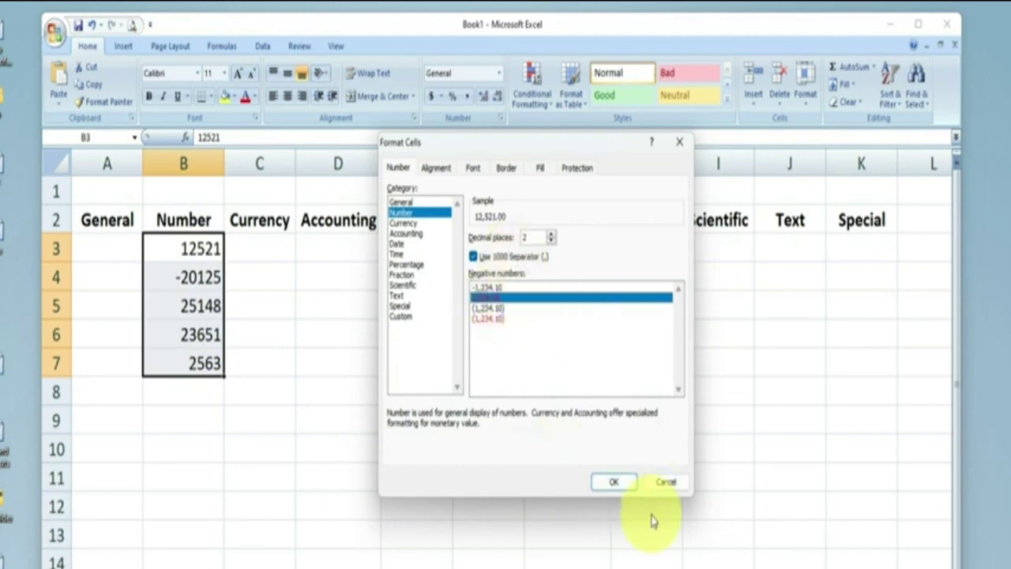
click(617, 485)
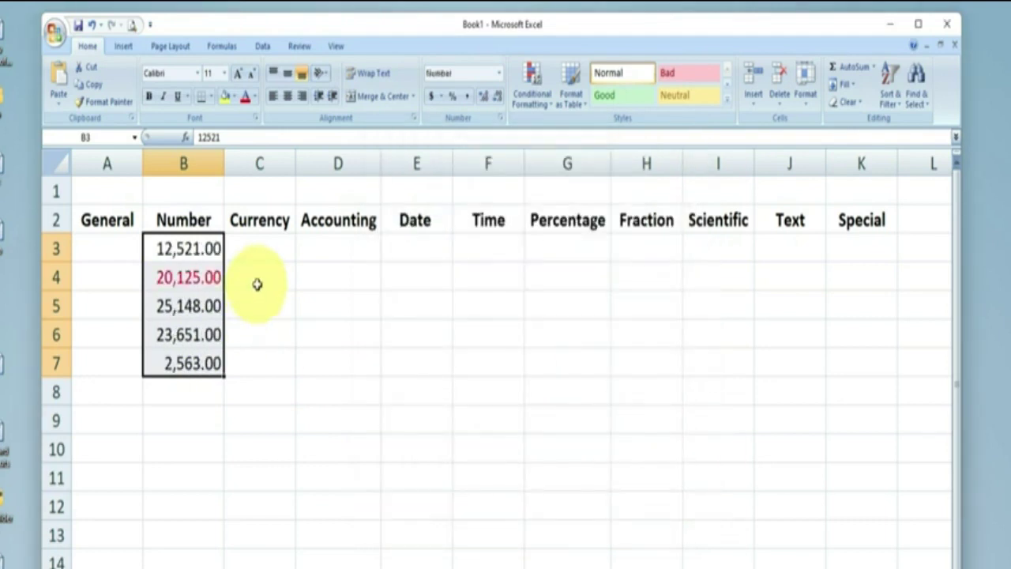
Step: Reset B3:B7 to the plain Number format from the Number Format list
click(257, 284)
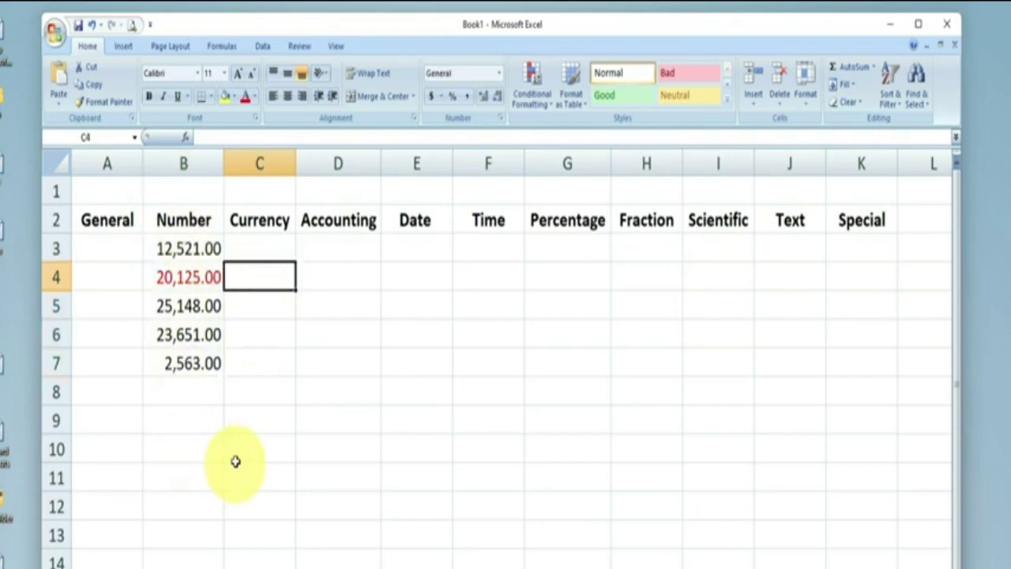
click(190, 248)
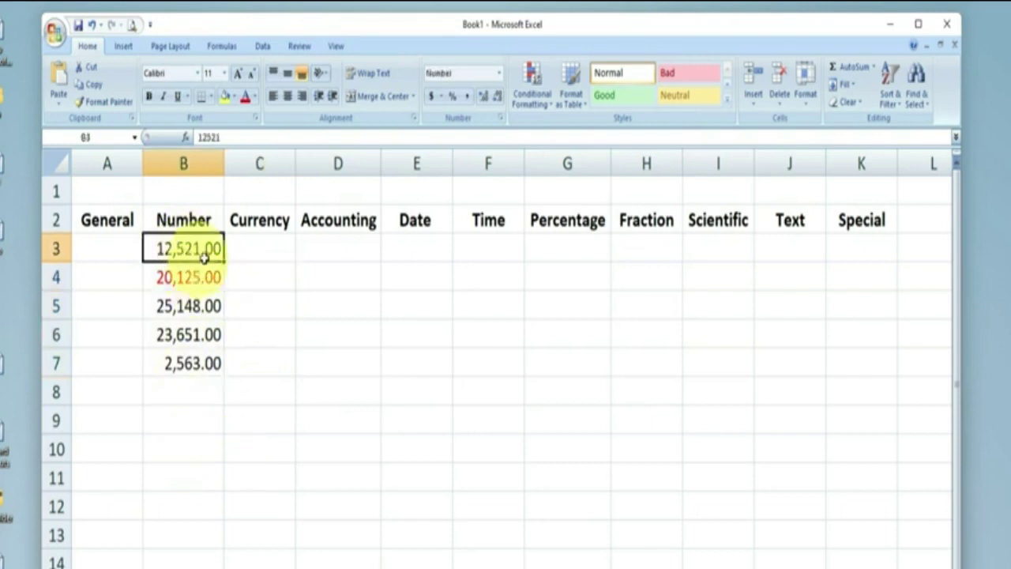
drag(203, 250, 197, 360)
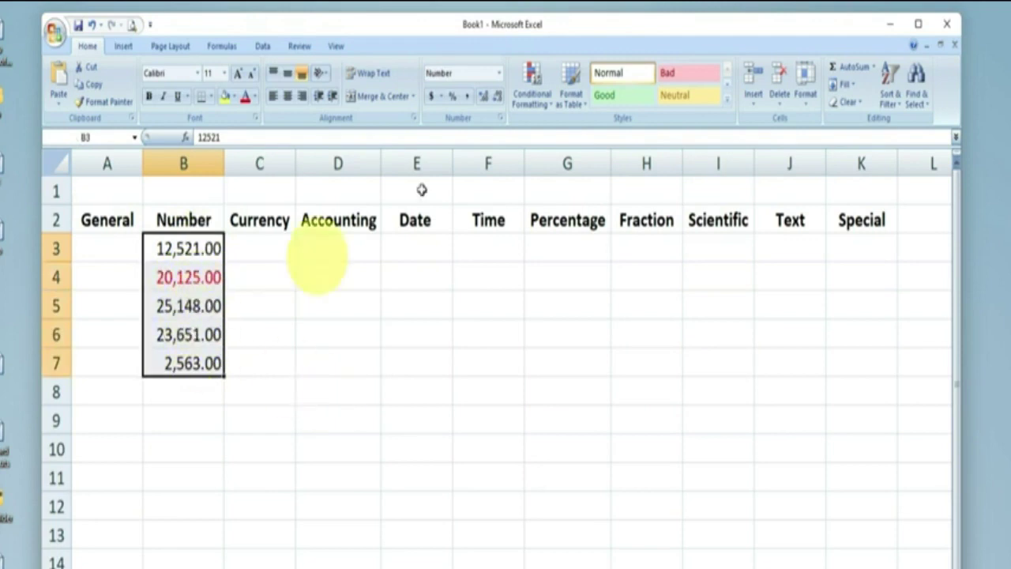
click(499, 76)
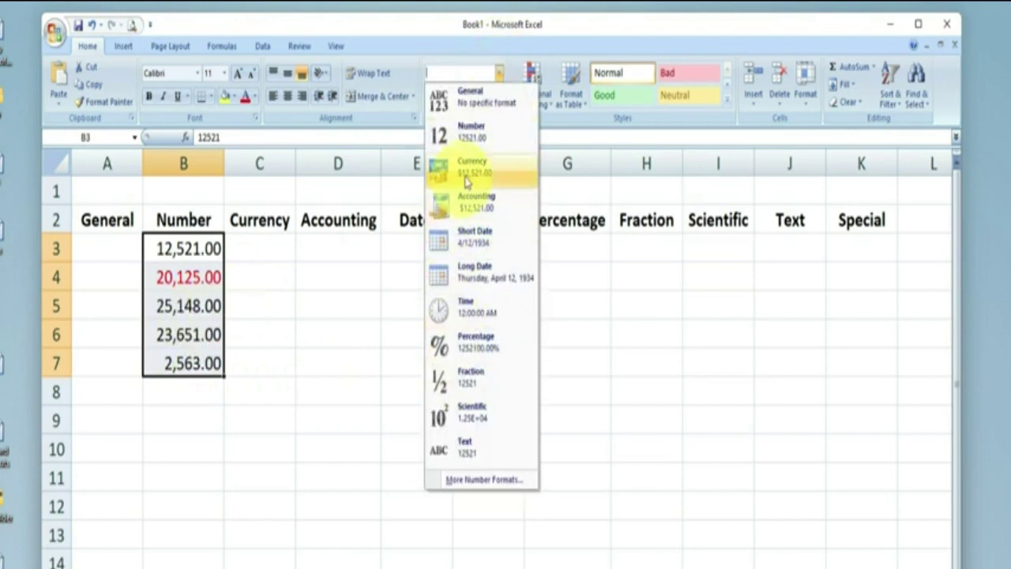
click(474, 141)
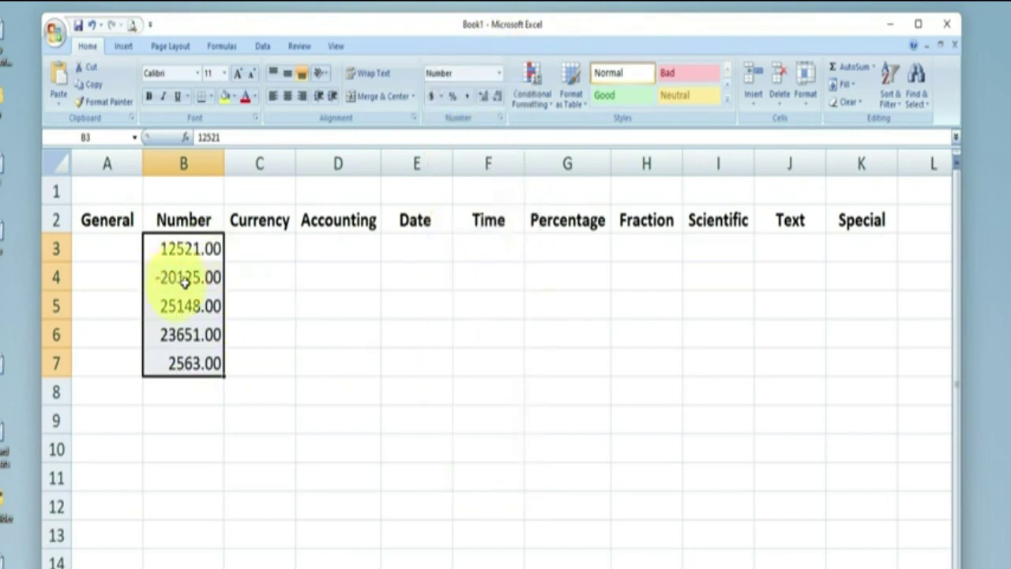
click(498, 74)
Step: Reapply the 1000 separator and red negatives to B3:B7 via More Number Formats
click(465, 482)
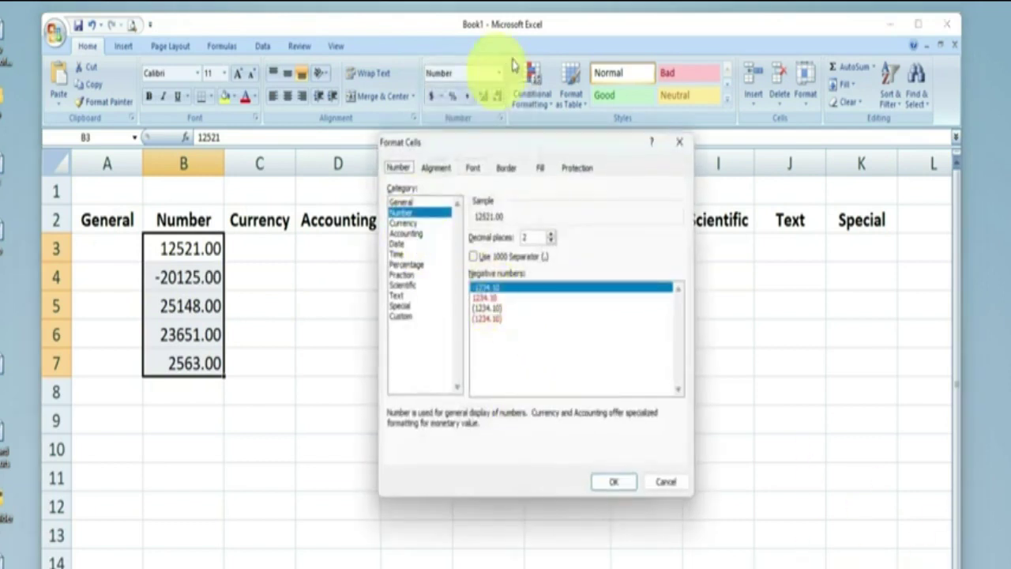
click(680, 141)
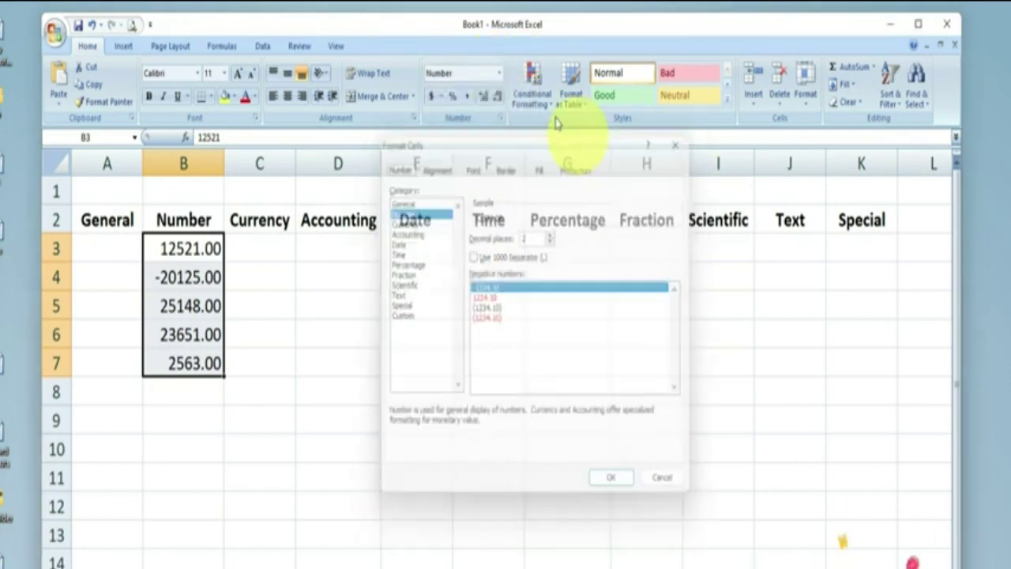
click(499, 74)
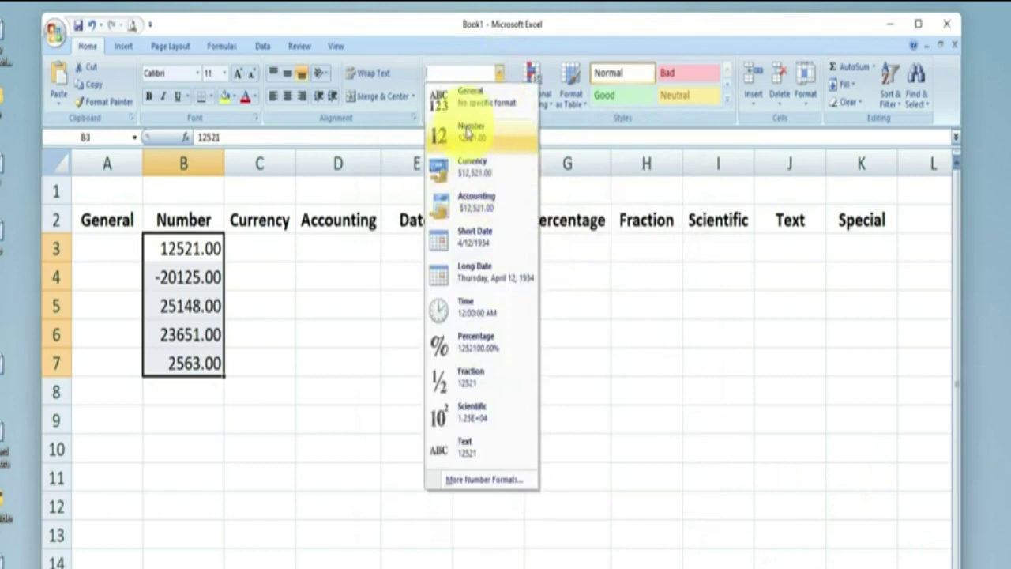
click(480, 480)
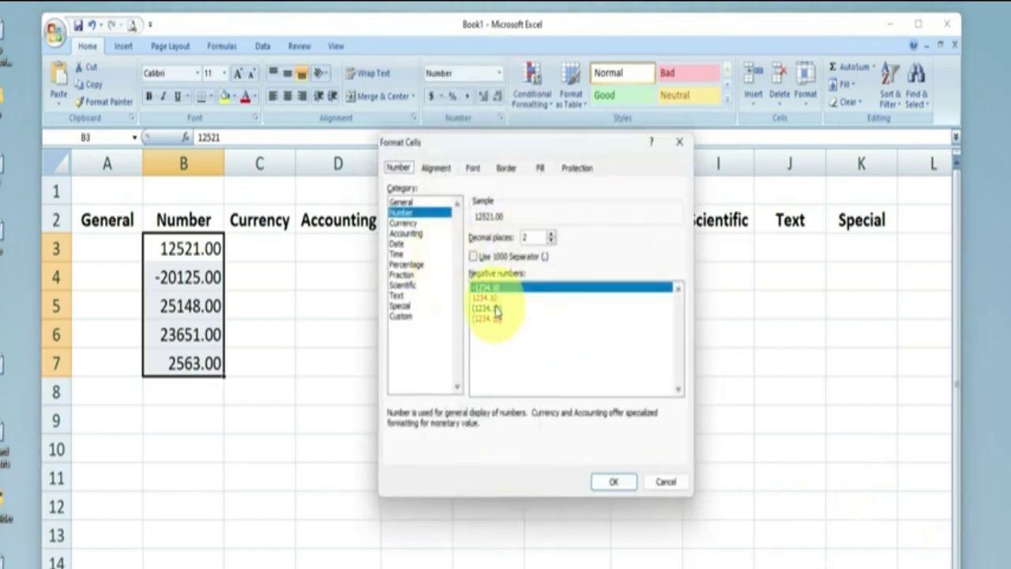
click(473, 257)
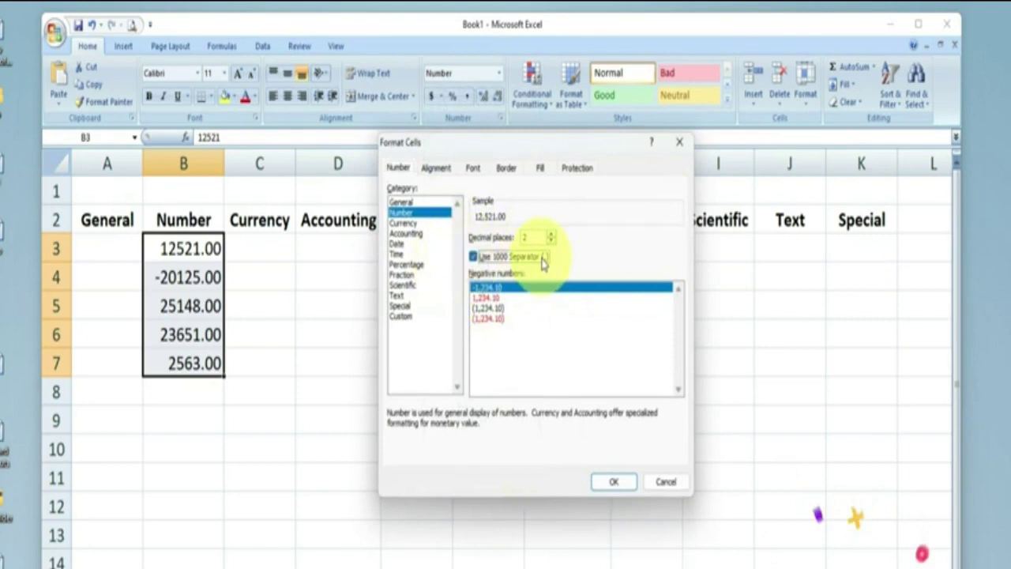
click(486, 298)
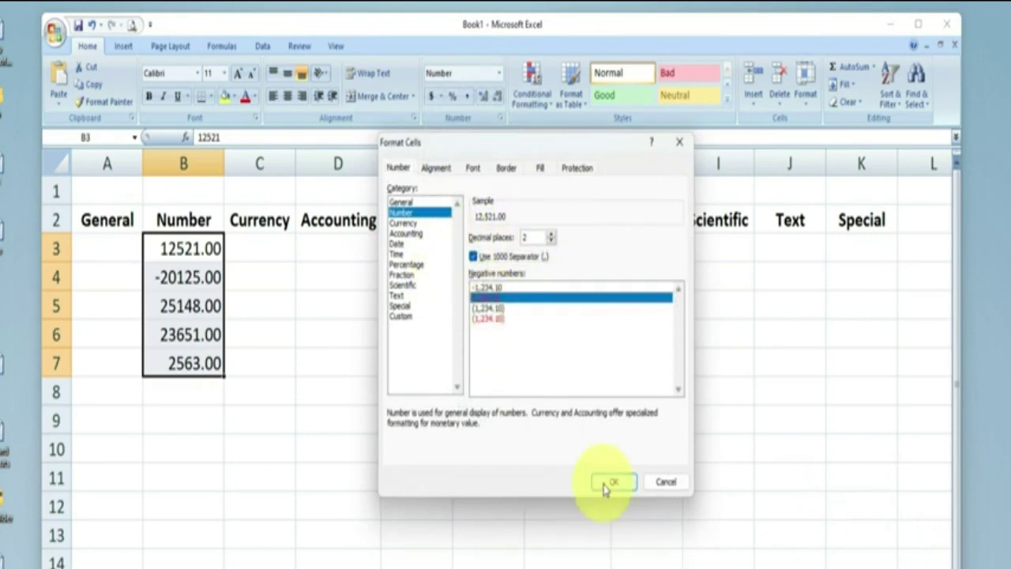
click(613, 482)
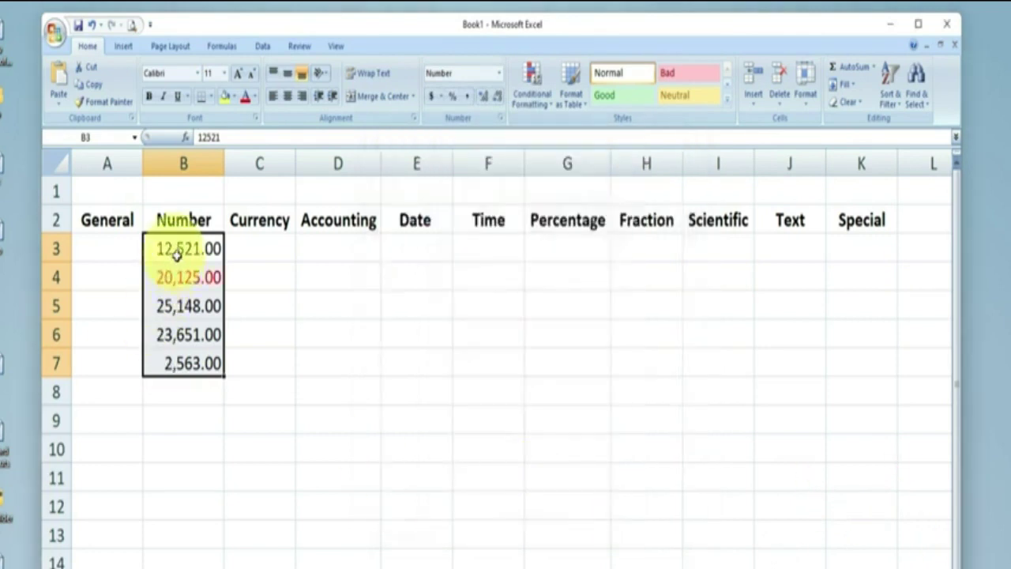
click(244, 265)
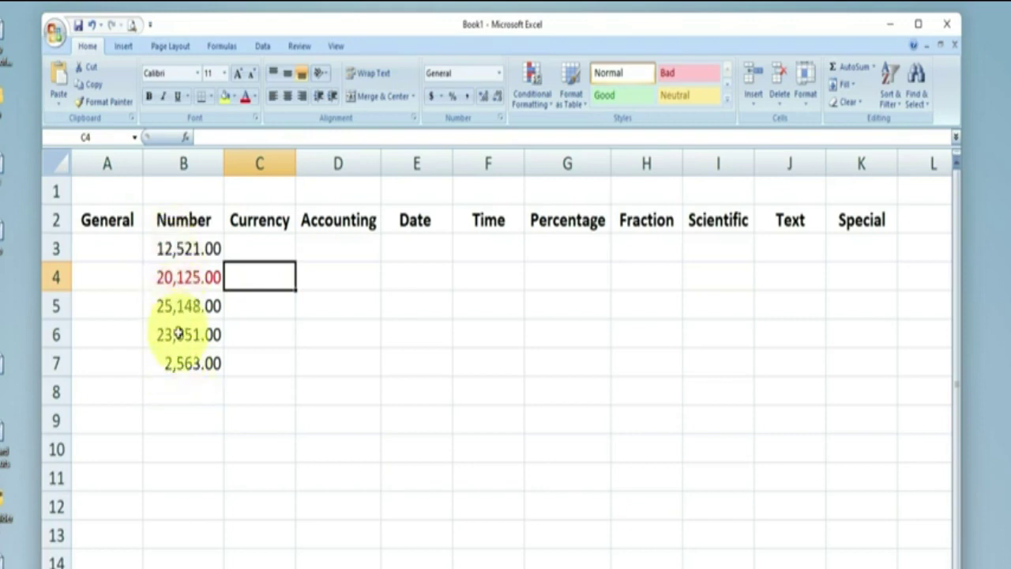
Step: Give B3:B14 the Number format with a 1000 separator and red negatives
click(190, 251)
drag(192, 249, 174, 566)
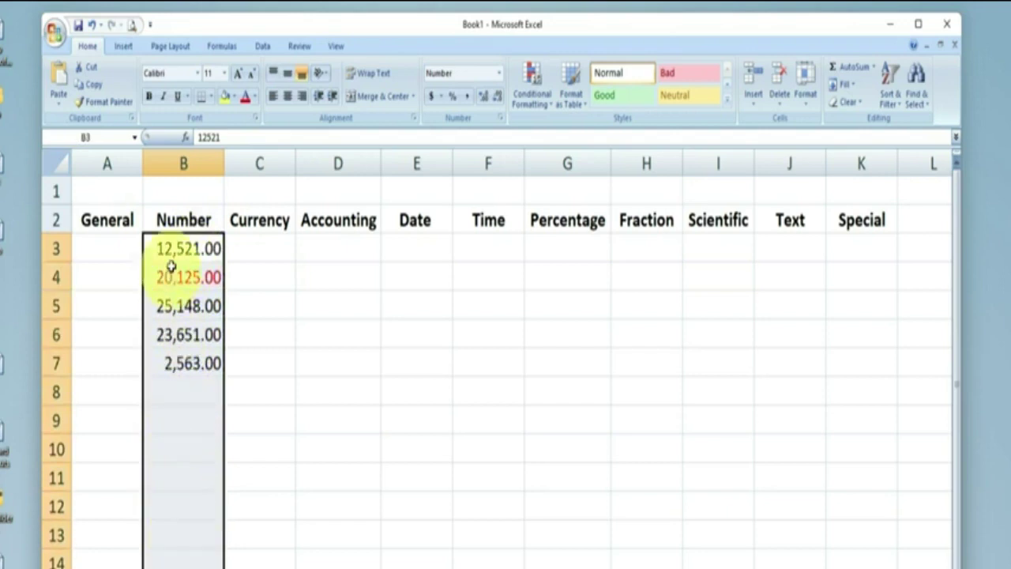
click(499, 73)
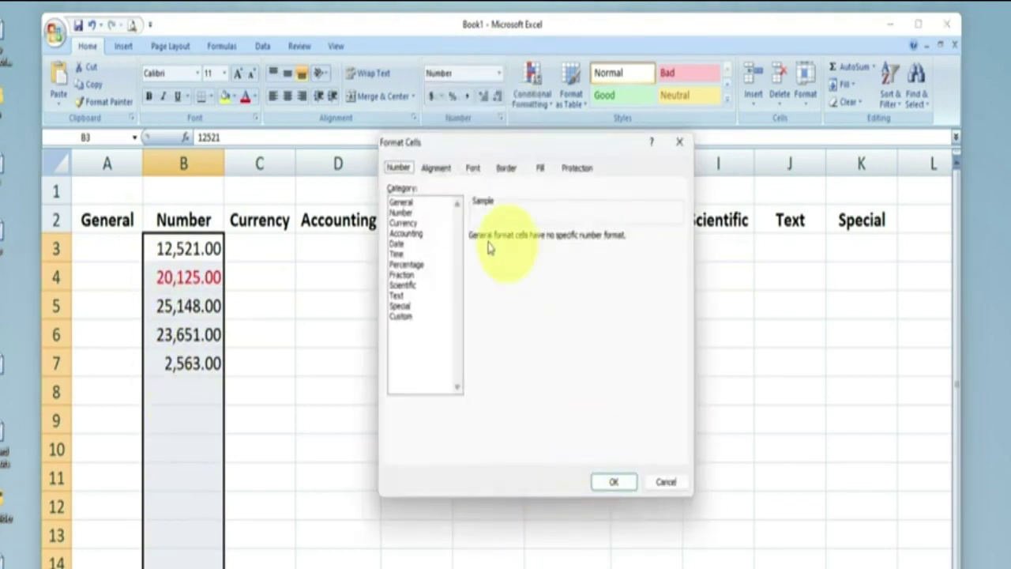
click(407, 213)
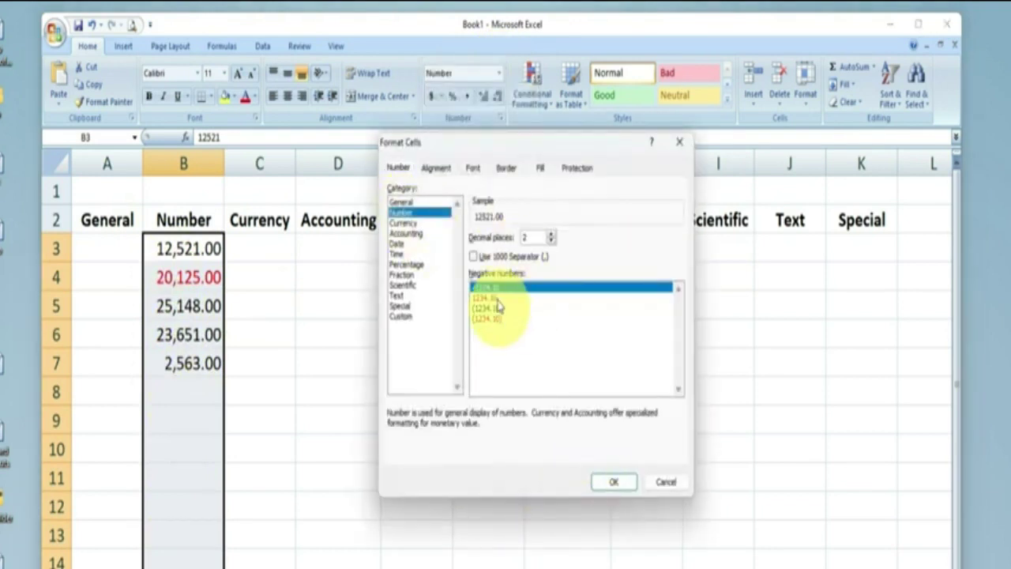
click(491, 297)
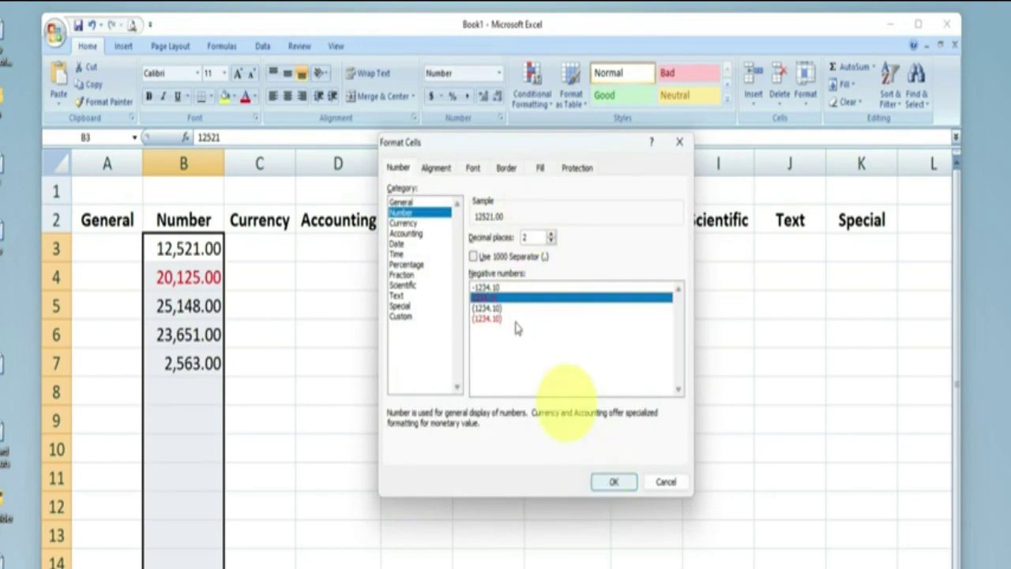
click(473, 258)
click(613, 482)
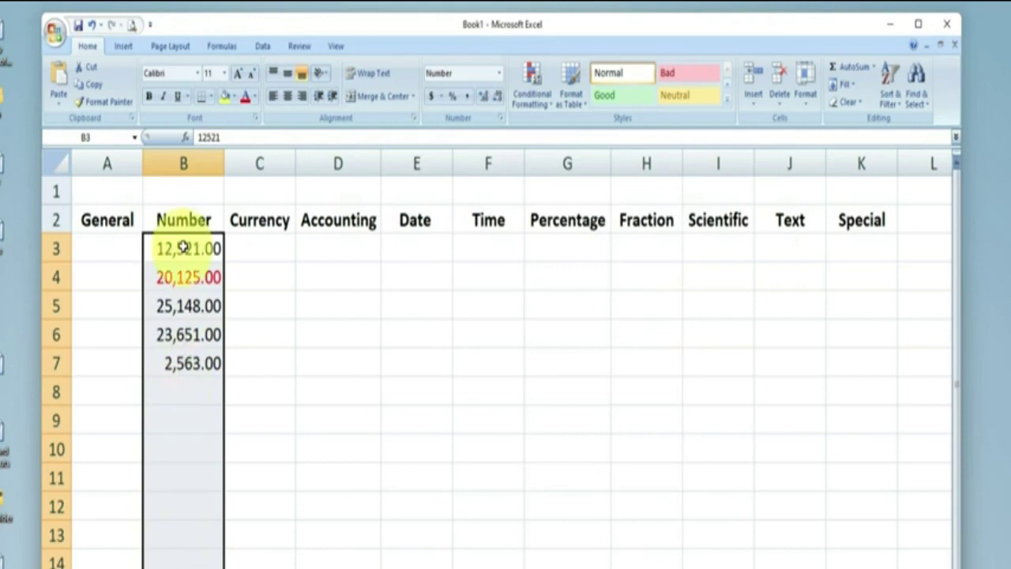
Step: Enter 23252, -235, -235146 and 25315 into B8:B11
click(181, 395)
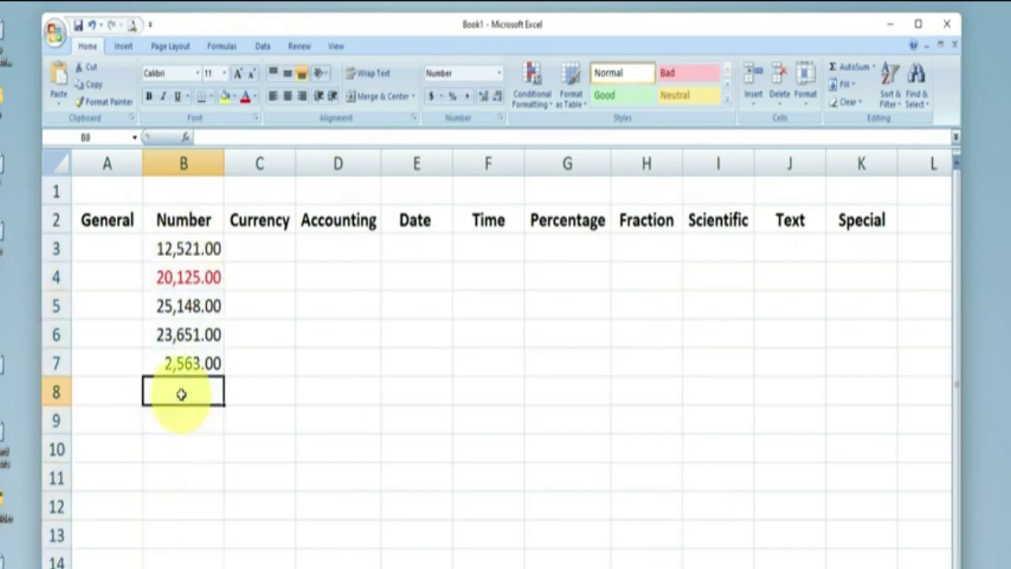
text(23252)
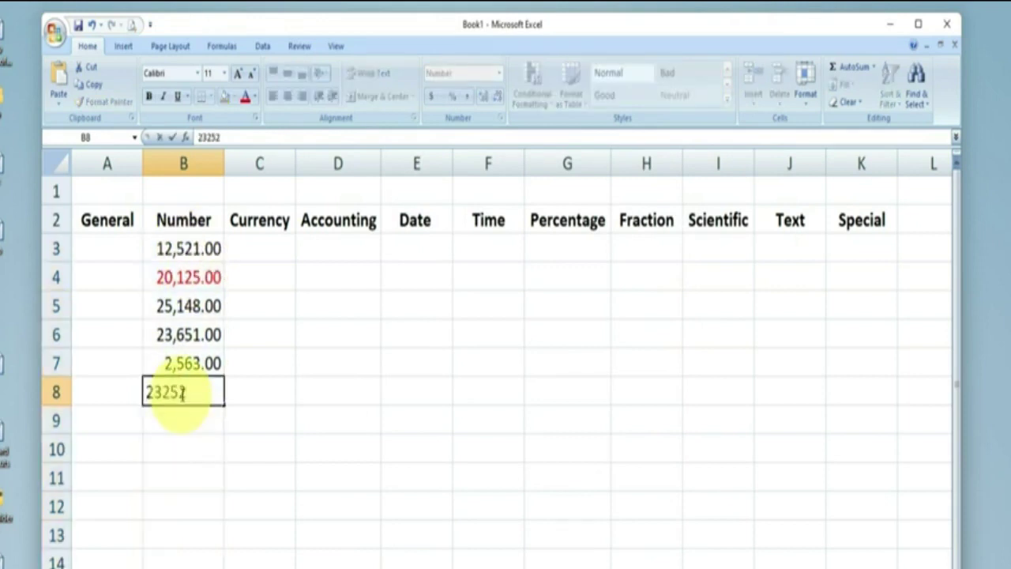
key(Return)
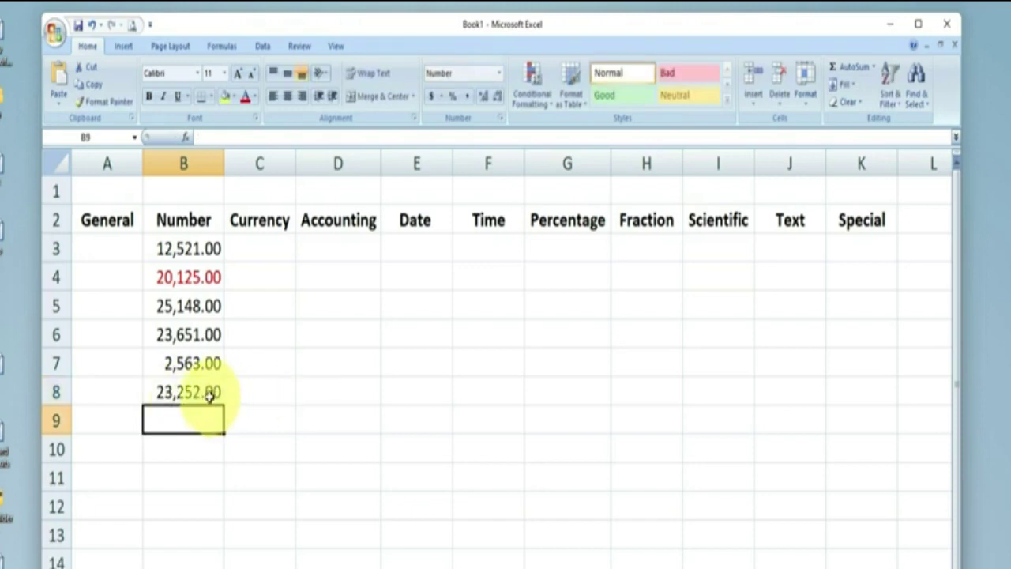
text(-235)
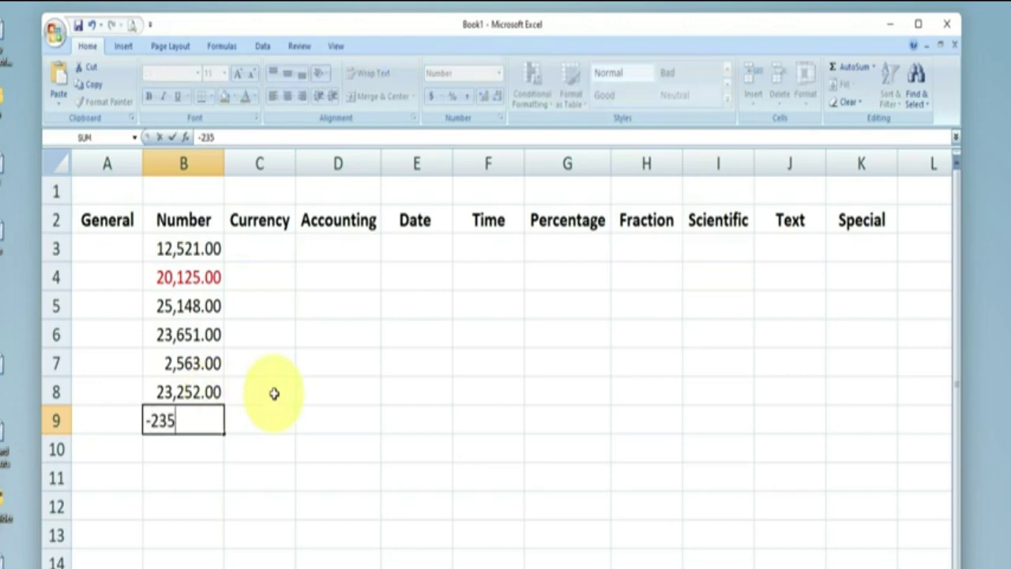
key(Return)
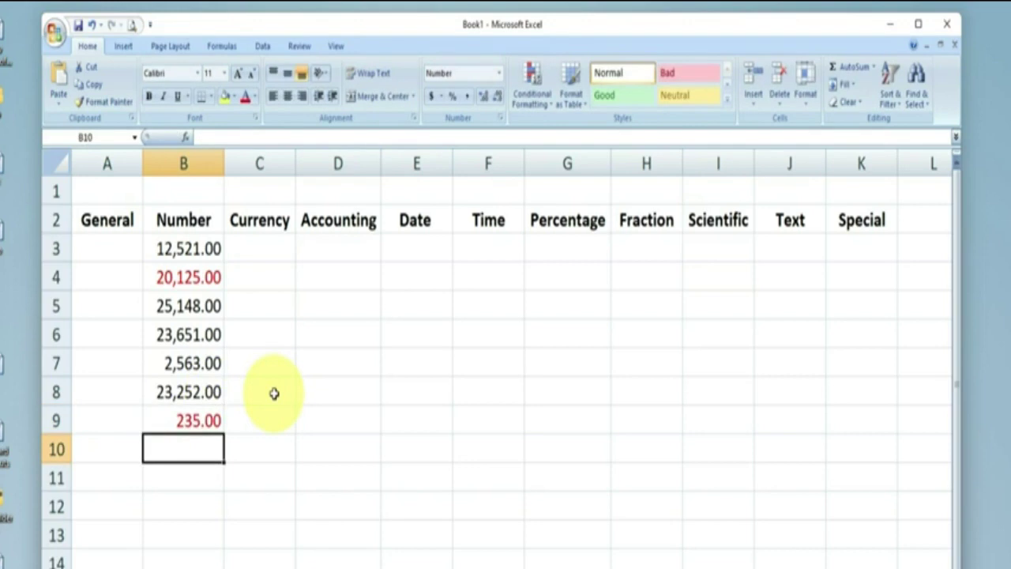
text(-235146)
key(Return)
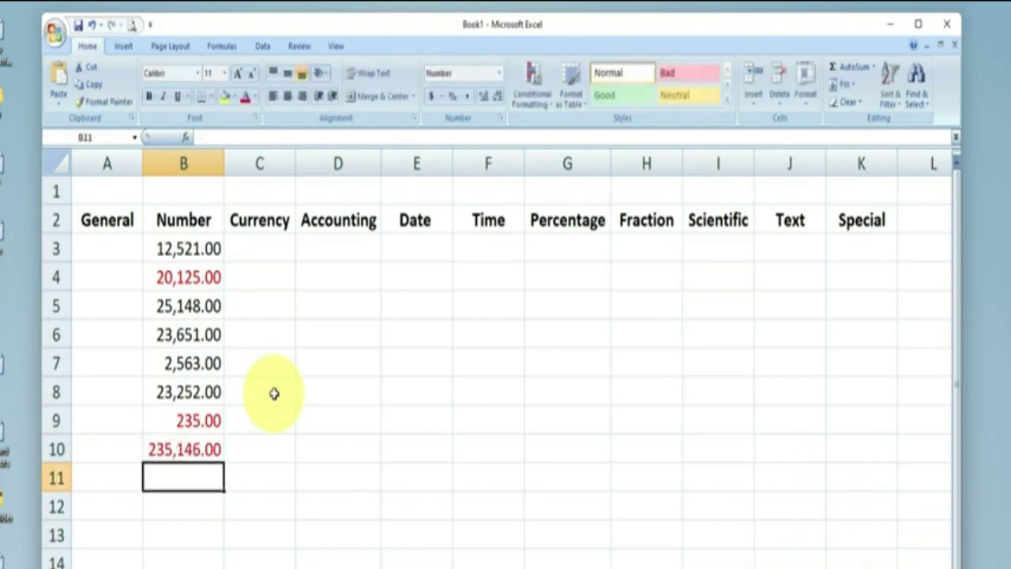
text(25,3)
text(15)
key(Return)
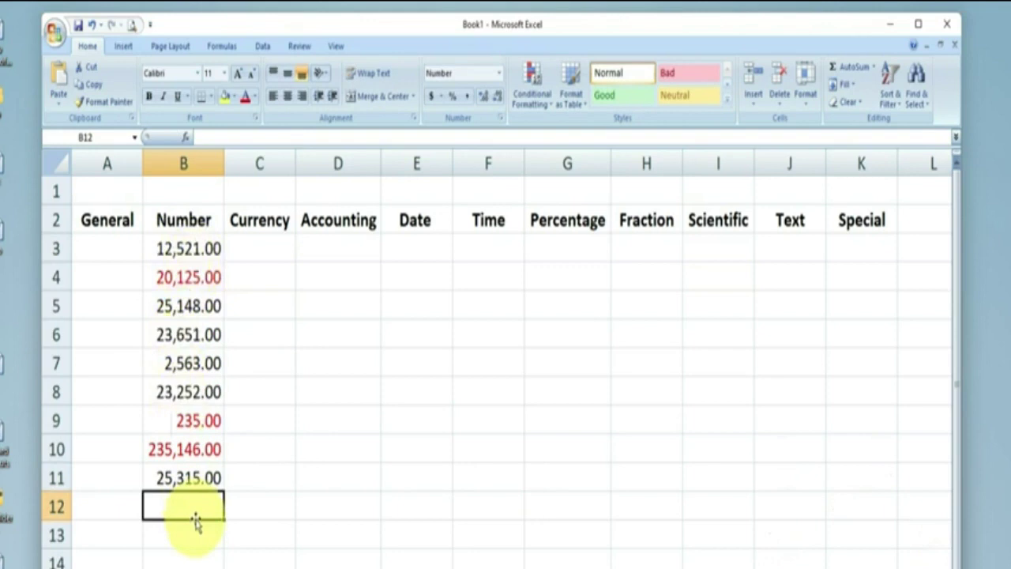
click(498, 73)
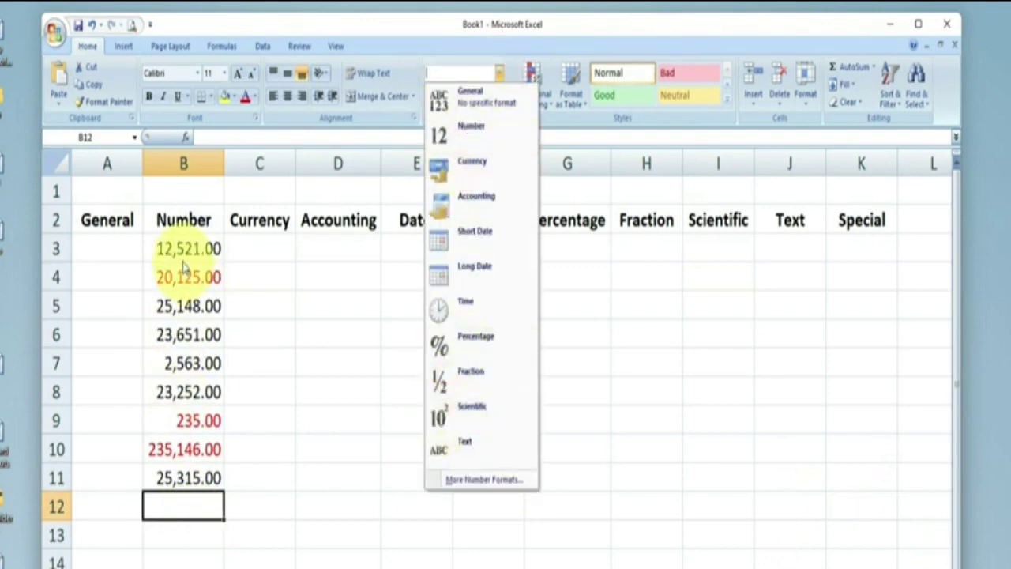
Step: Adjust B3:B11's decimals with Increase/Decrease Decimal until whole numbers like 12,521 remain
click(206, 251)
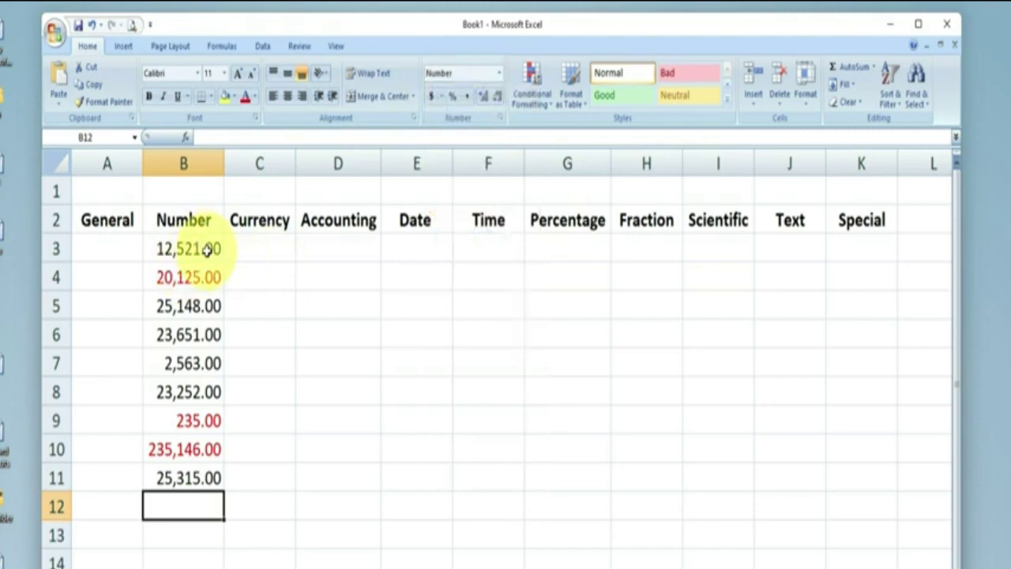
drag(215, 248, 210, 473)
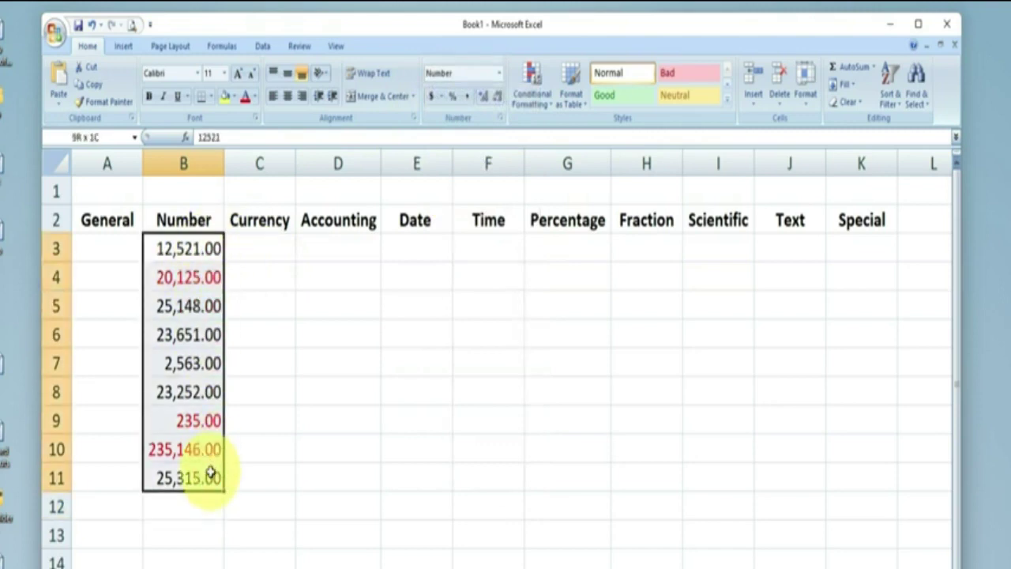
click(497, 103)
click(497, 103)
click(485, 99)
click(484, 99)
click(484, 99)
click(485, 99)
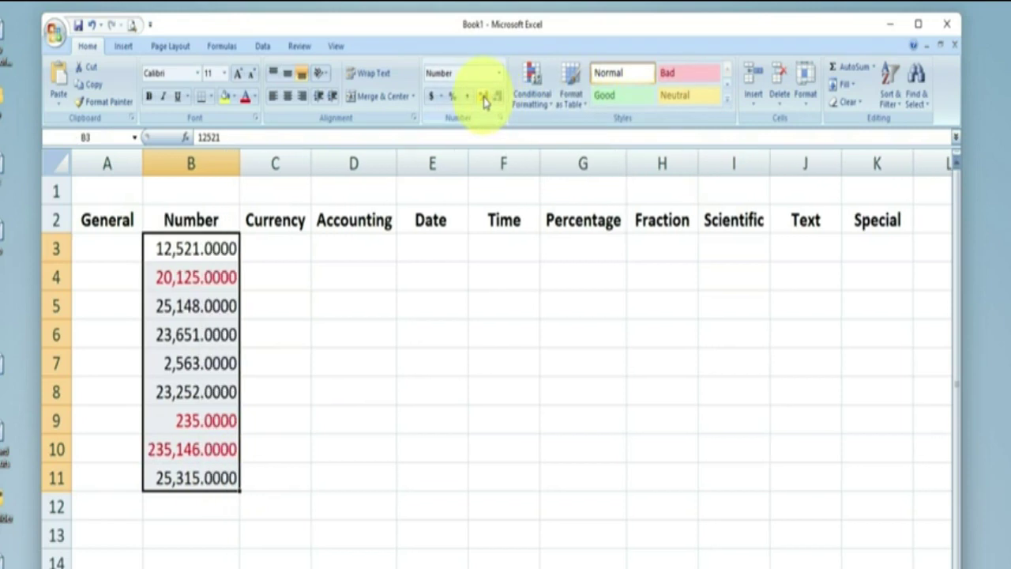
click(496, 97)
click(497, 97)
click(496, 96)
click(496, 96)
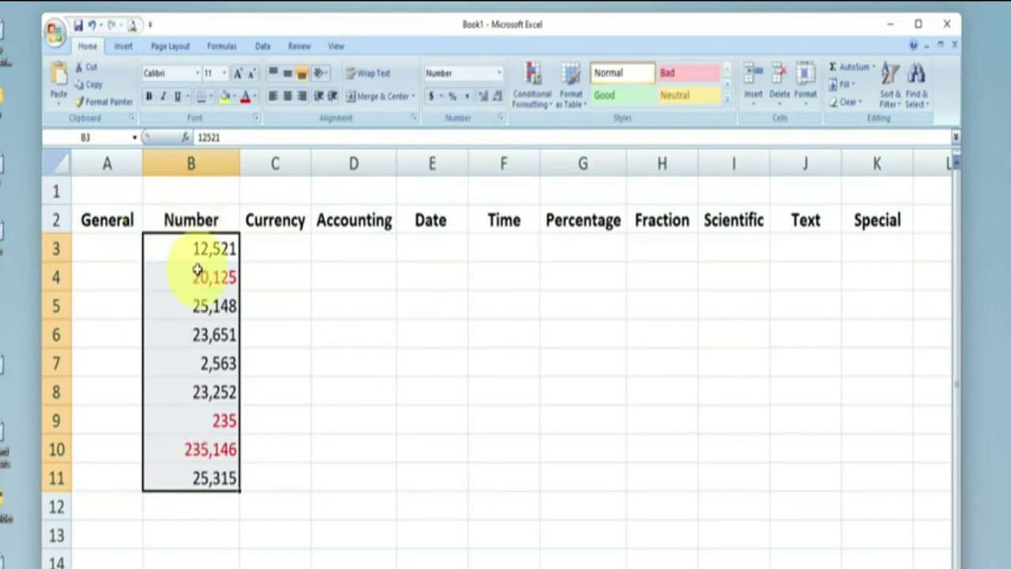
click(278, 247)
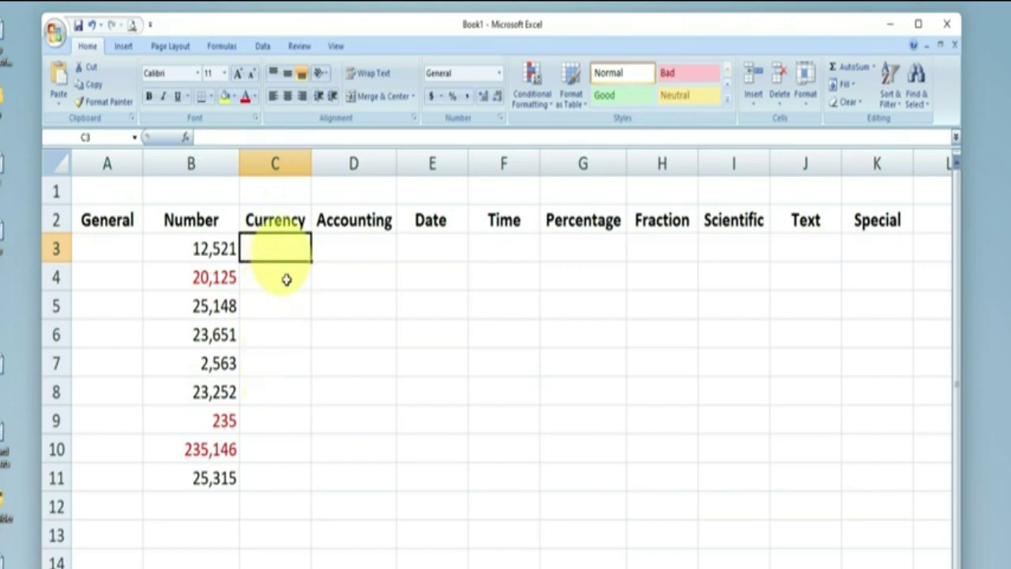
click(501, 78)
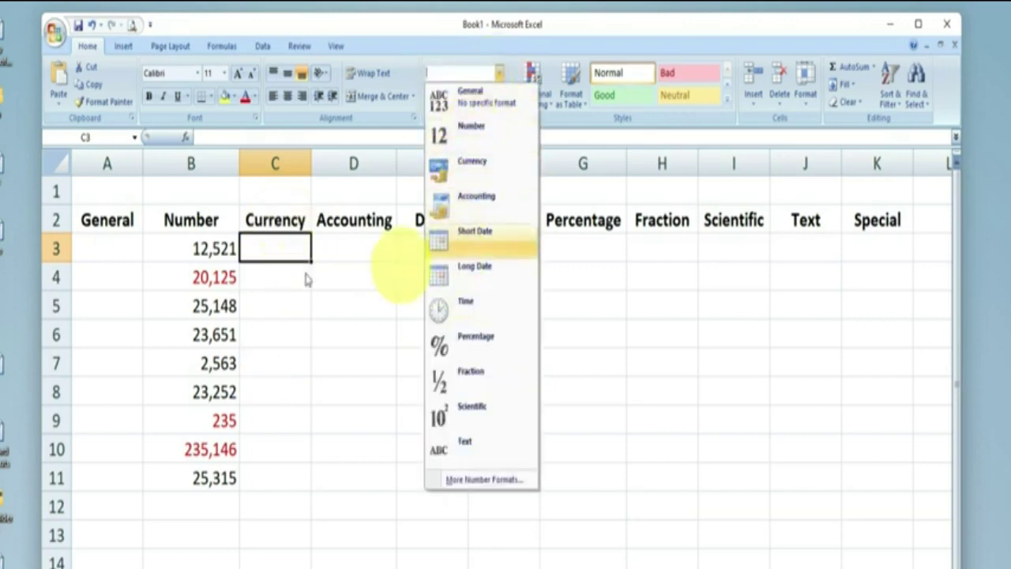
Step: Enter 235, 2315, 23523, 2652 and 26253 into C3:C7 under Currency
click(267, 245)
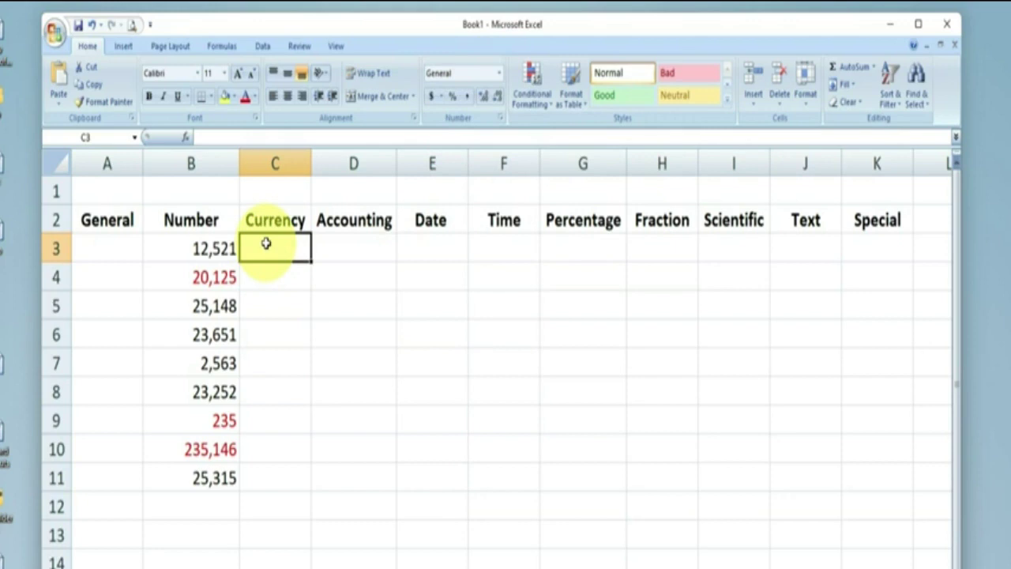
text(2315)
key(Return)
text(2315)
key(Return)
text(23523)
key(Return)
text(26)
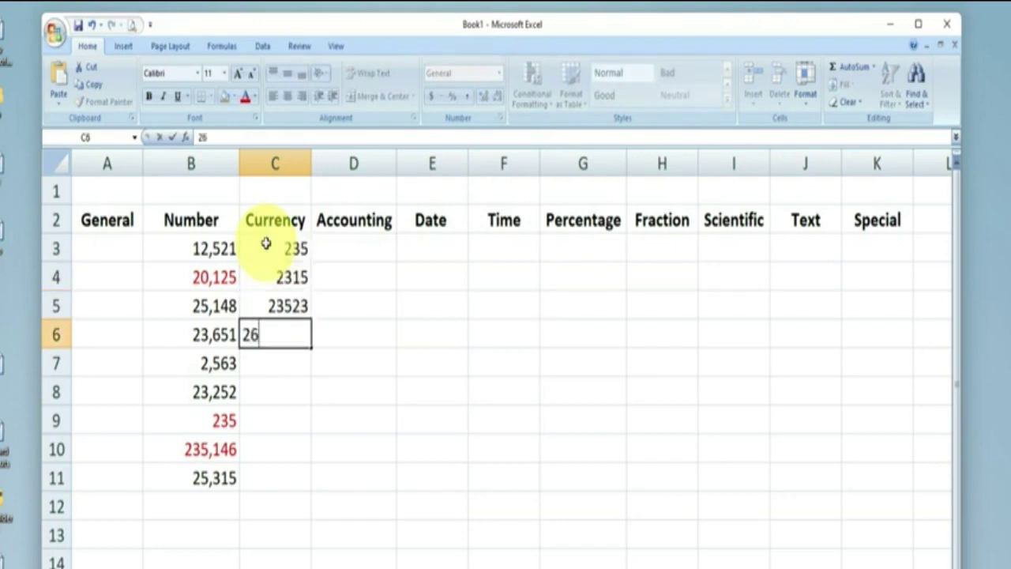
key(Return)
text(26253)
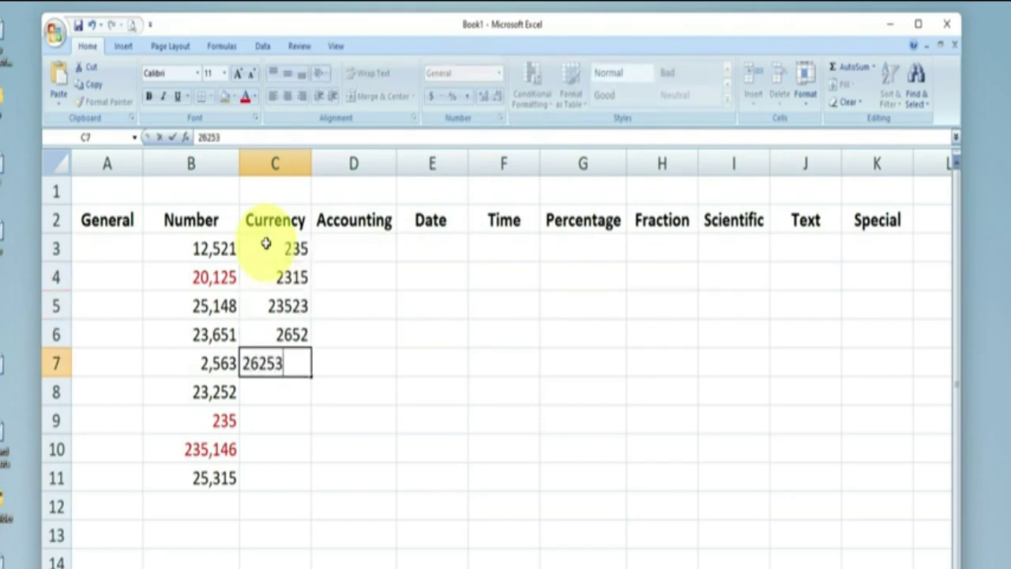
key(Return)
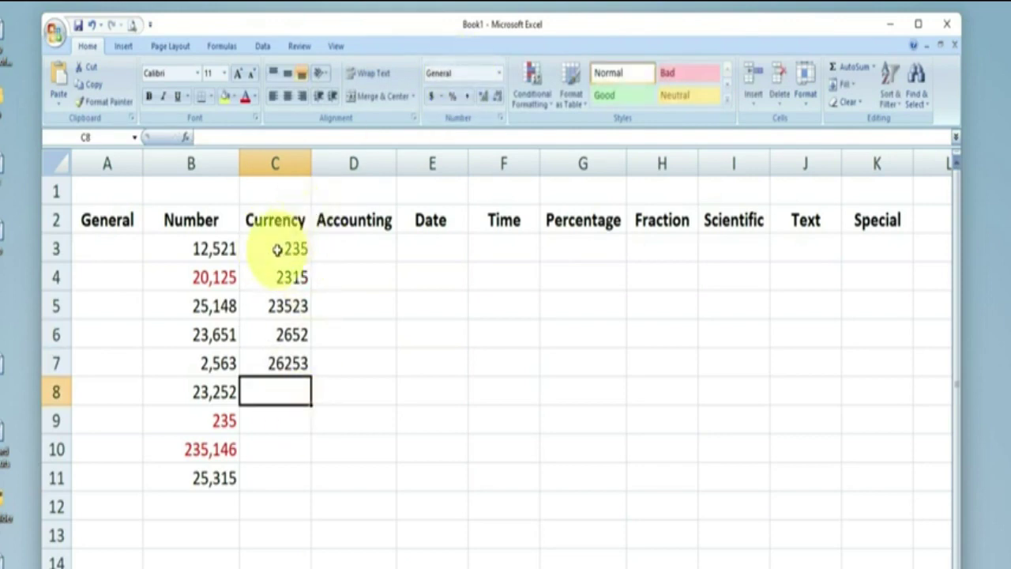
Step: Format C3:C7 as Currency with the INR symbol and two decimals
drag(283, 248, 281, 362)
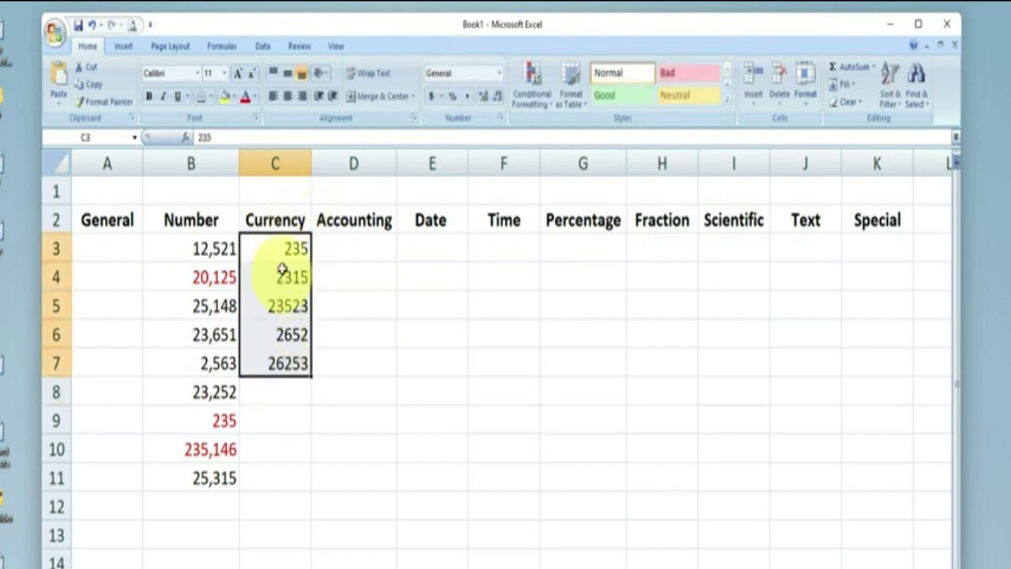
click(499, 73)
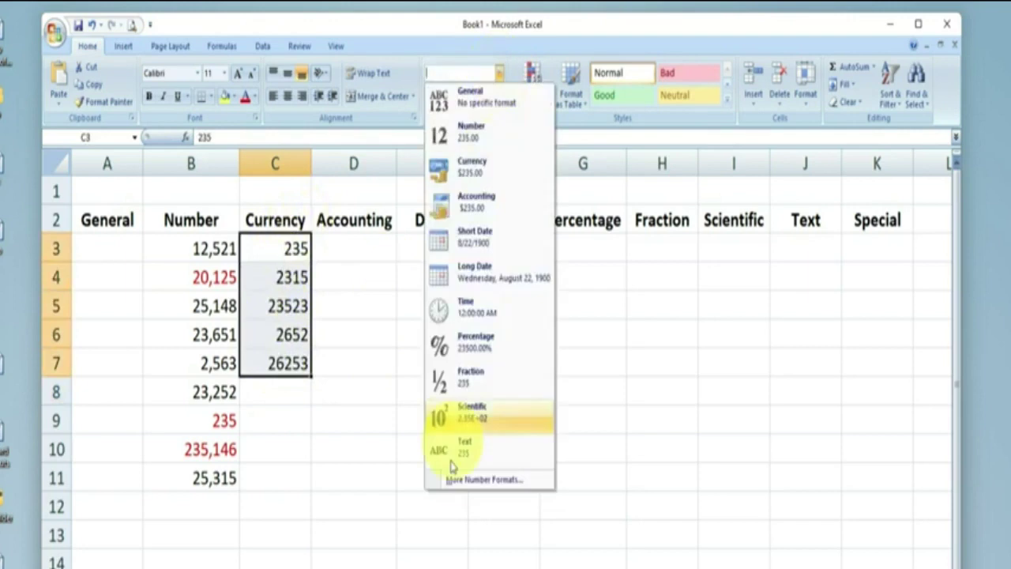
click(477, 482)
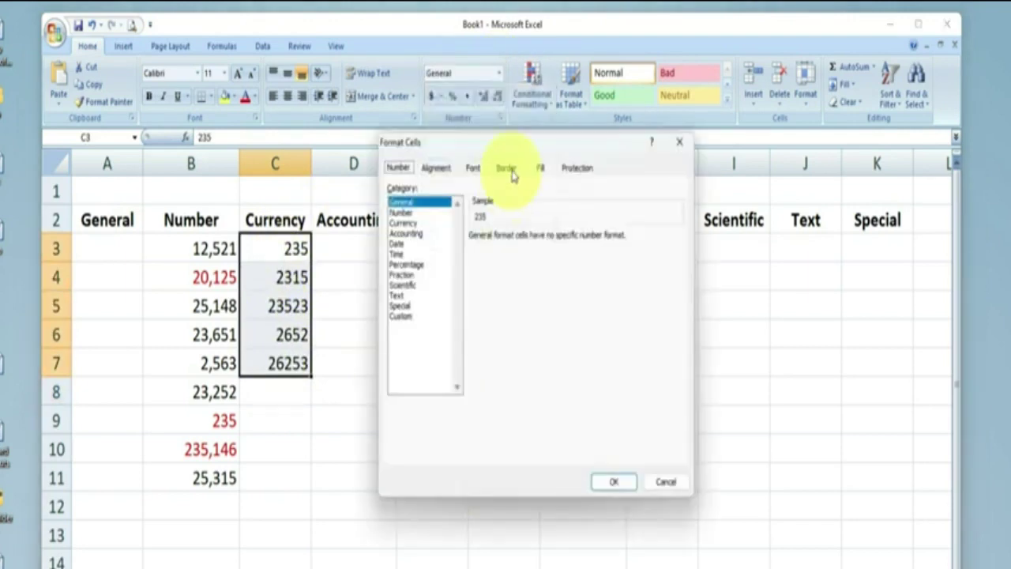
click(405, 224)
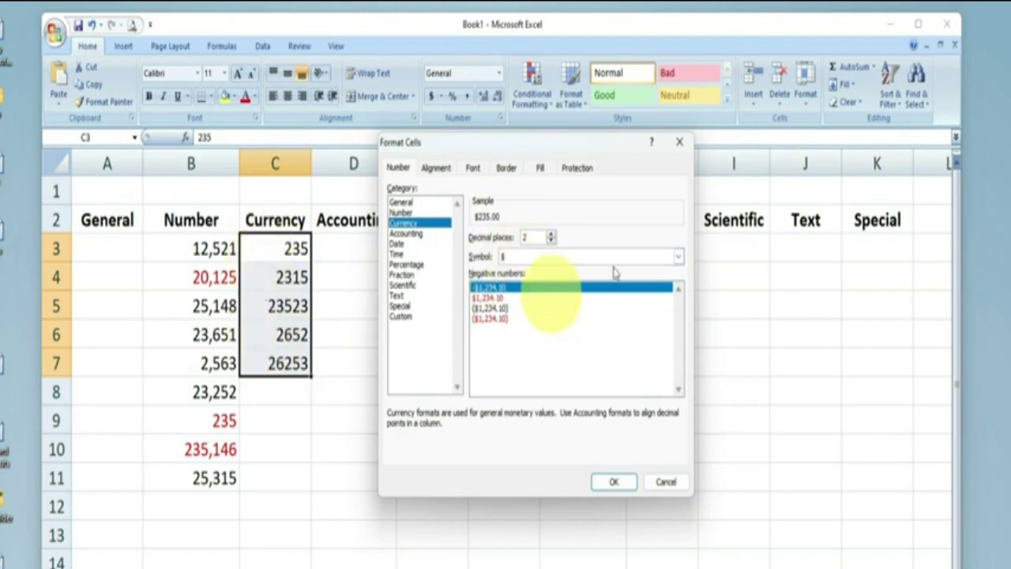
click(583, 260)
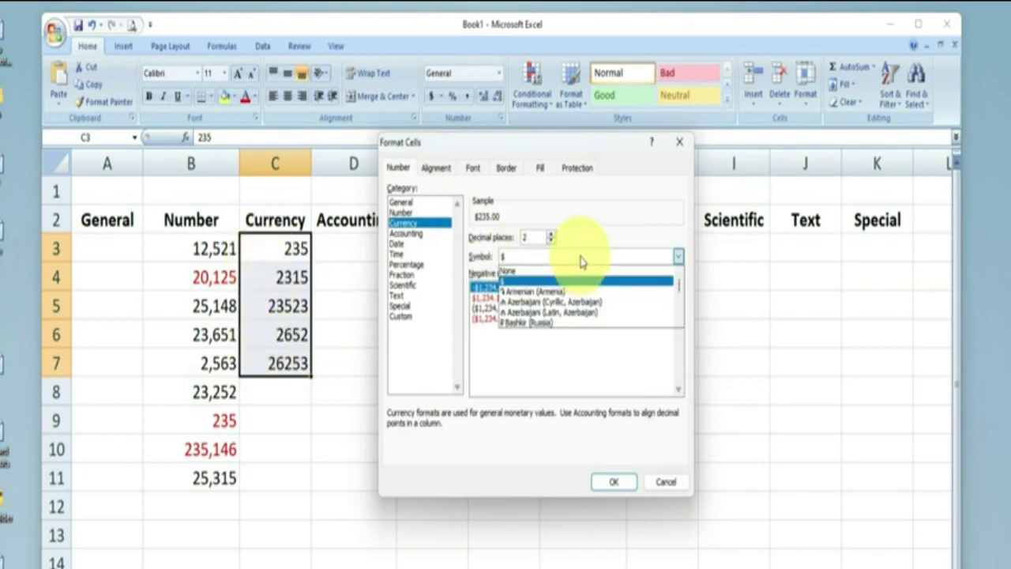
drag(677, 282, 677, 310)
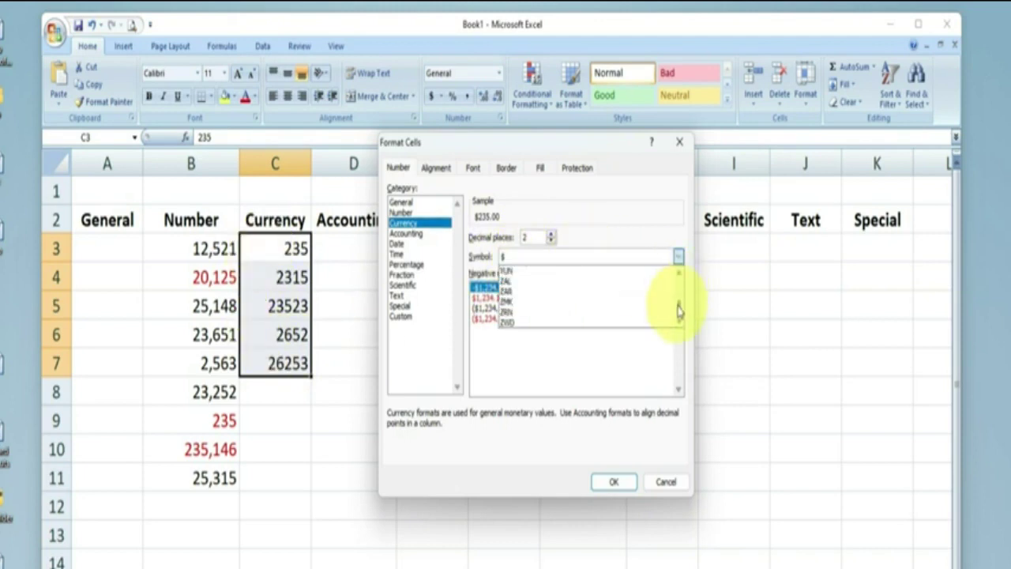
drag(678, 309, 678, 293)
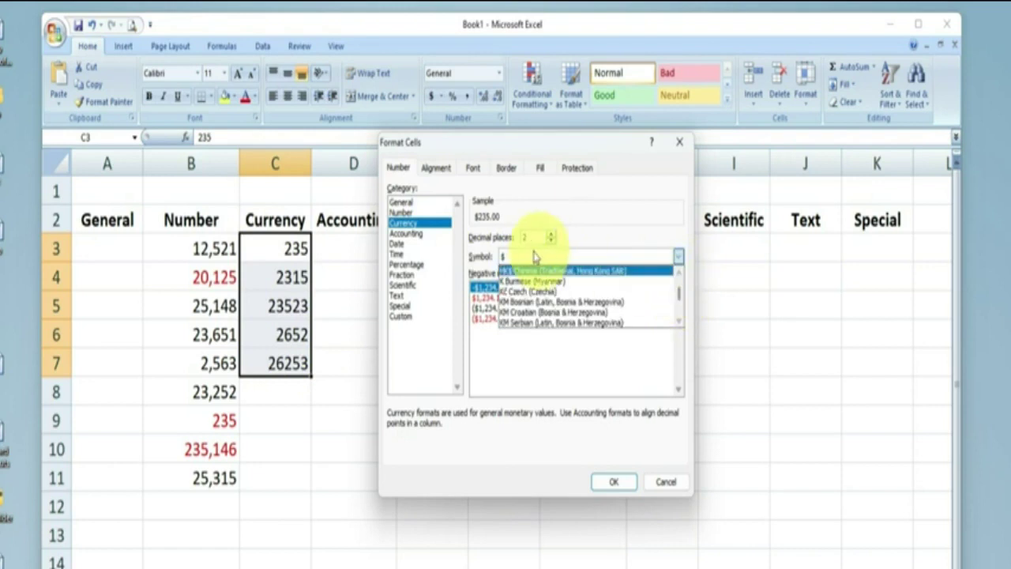
click(527, 257)
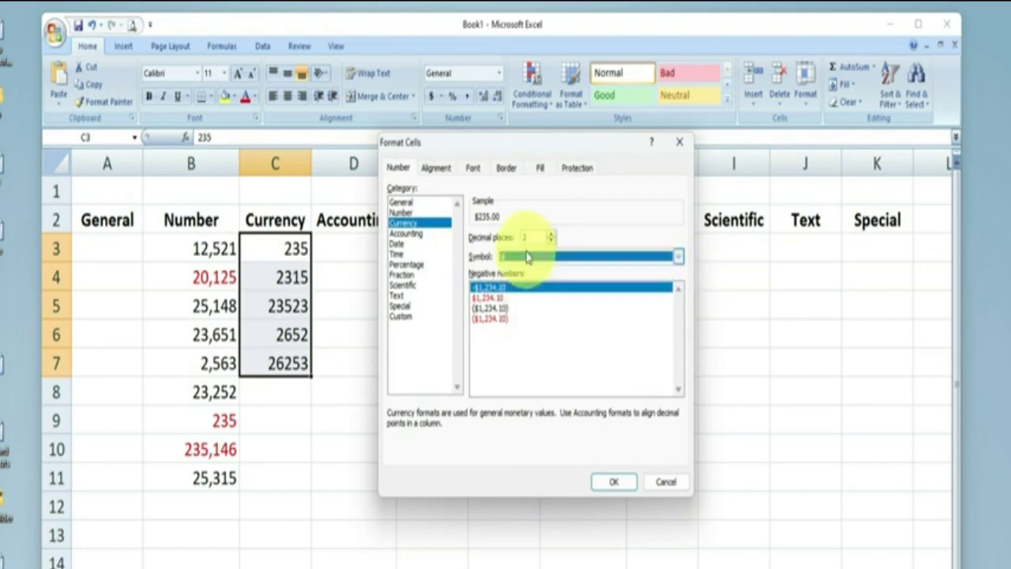
click(527, 256)
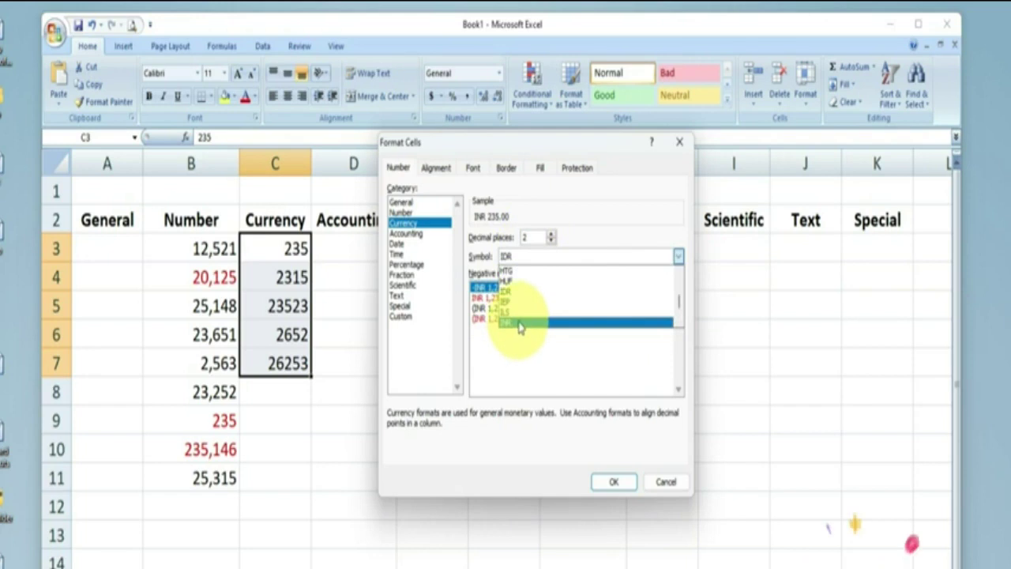
click(519, 324)
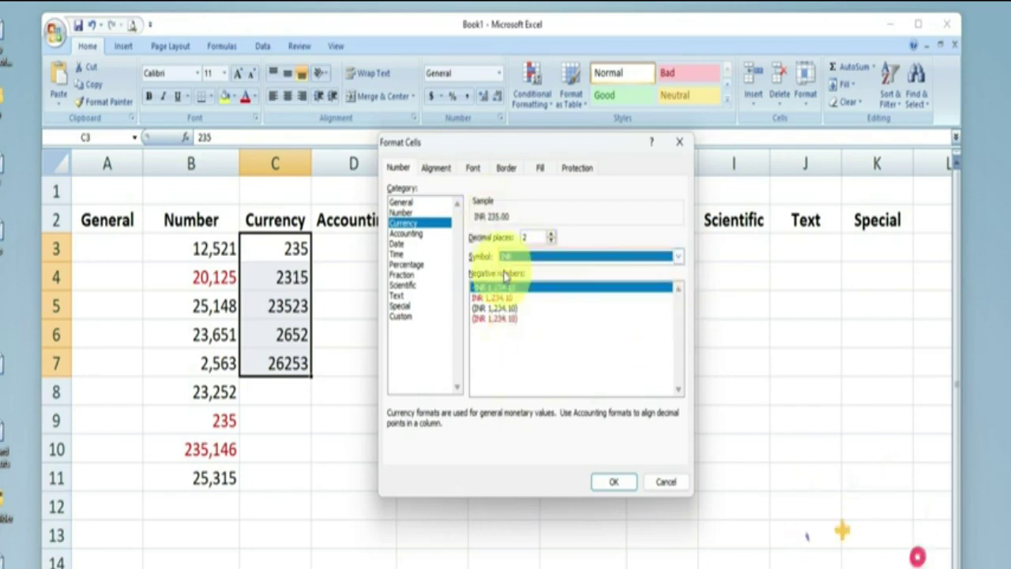
click(614, 482)
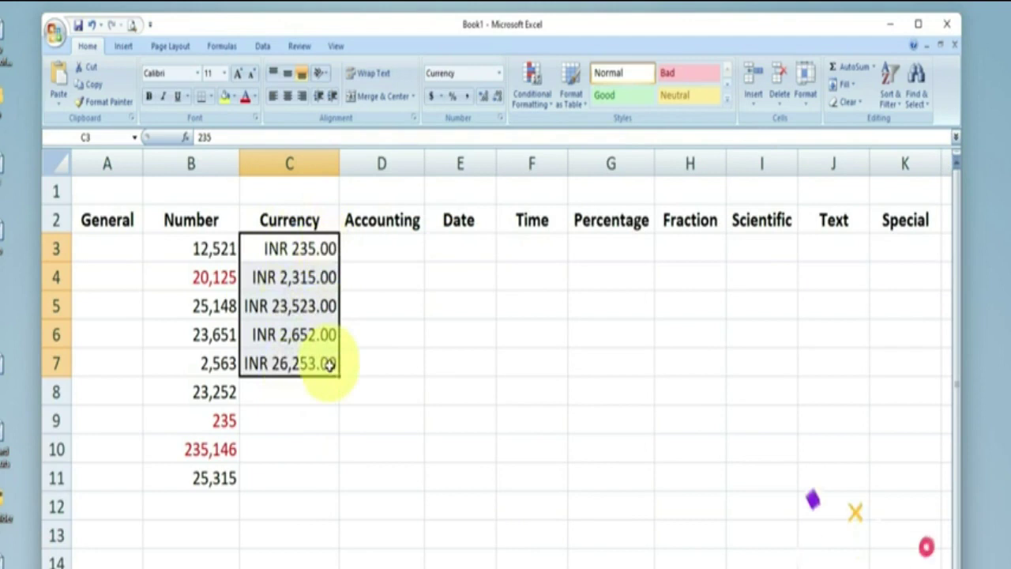
Step: Remove the decimal places from the INR amounts in C3:C7
click(499, 73)
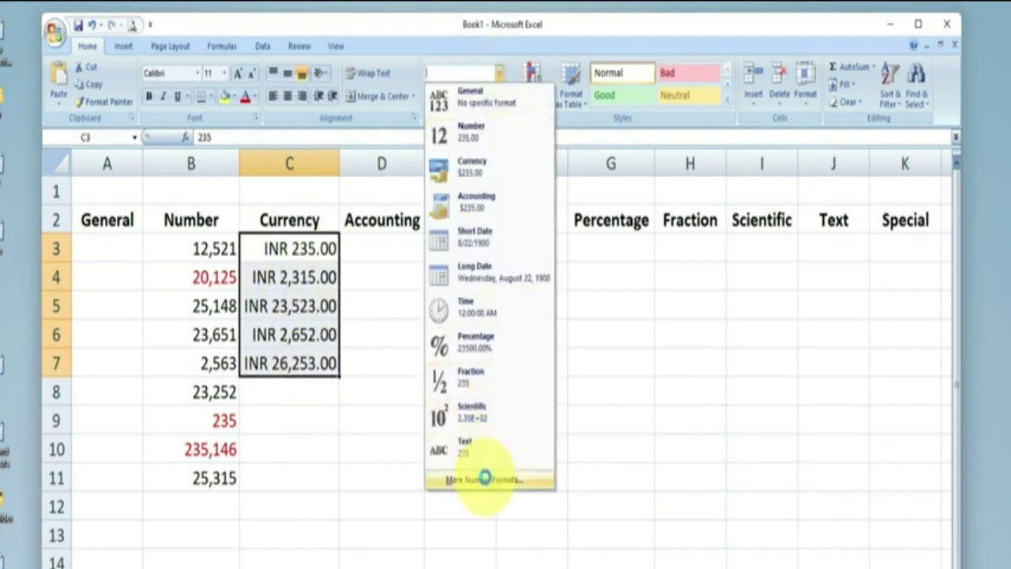
click(486, 479)
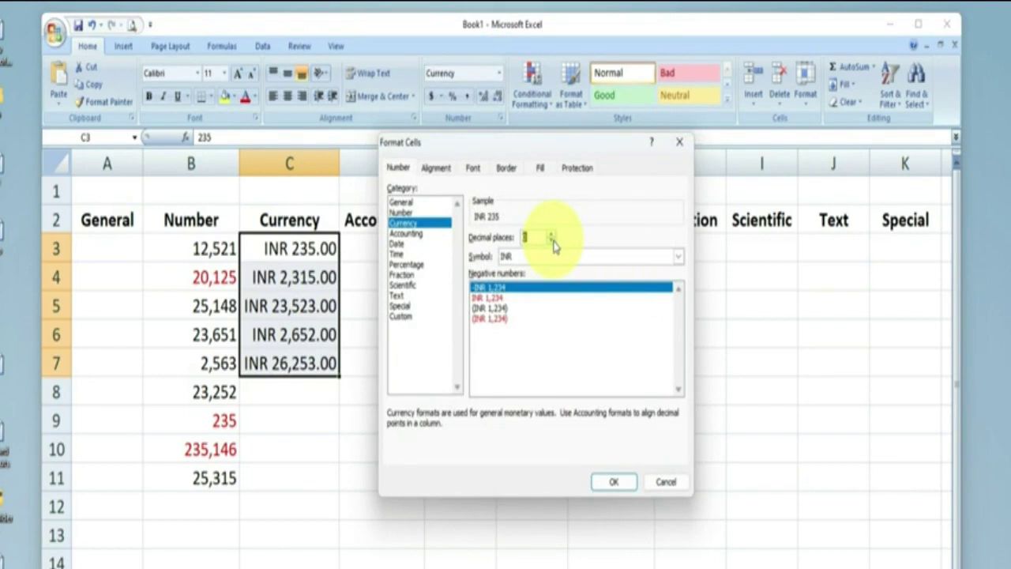
click(614, 481)
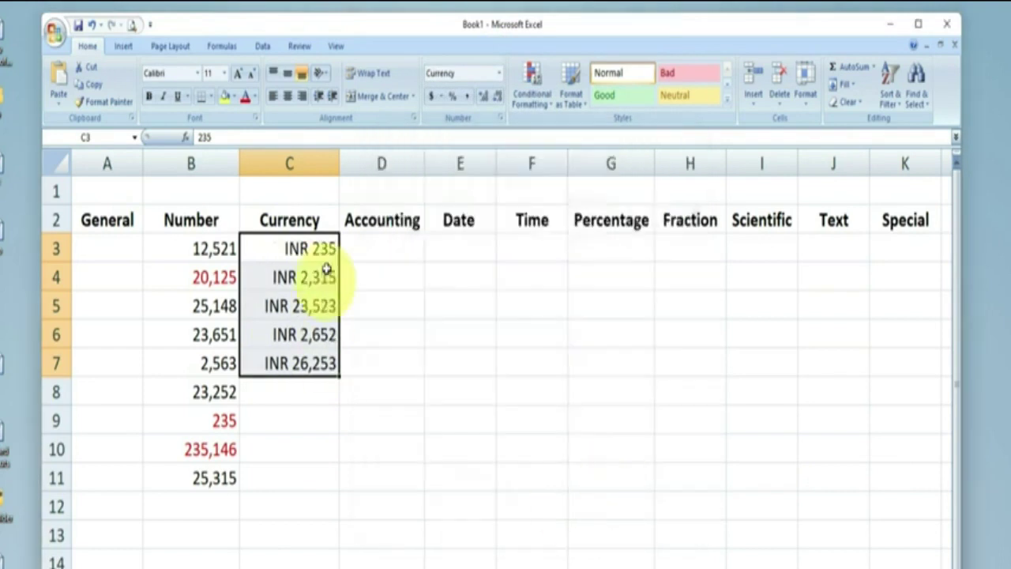
Step: Apply Currency format with the INR symbol and 0 decimals to C3:C14
click(312, 248)
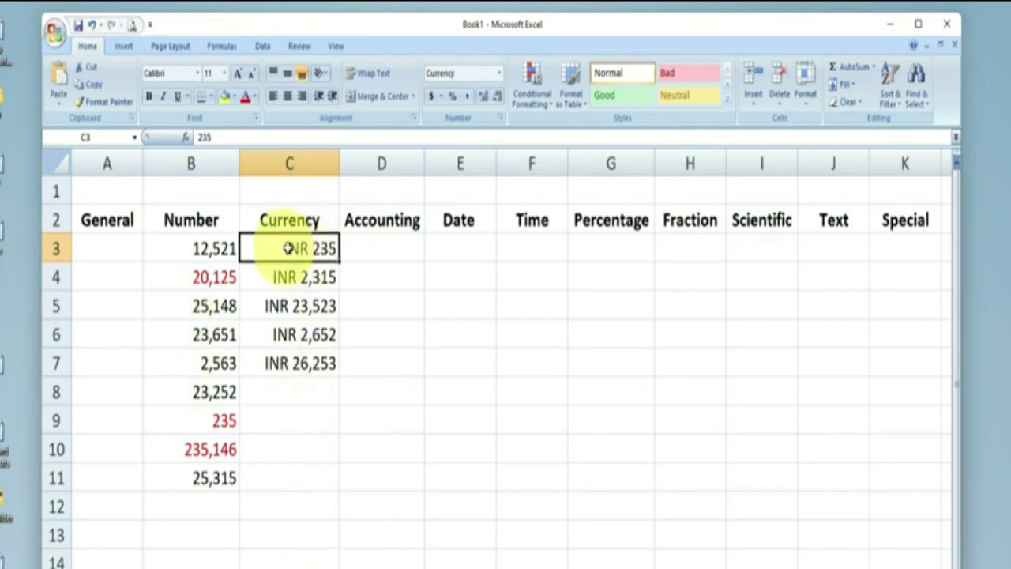
drag(301, 242, 312, 557)
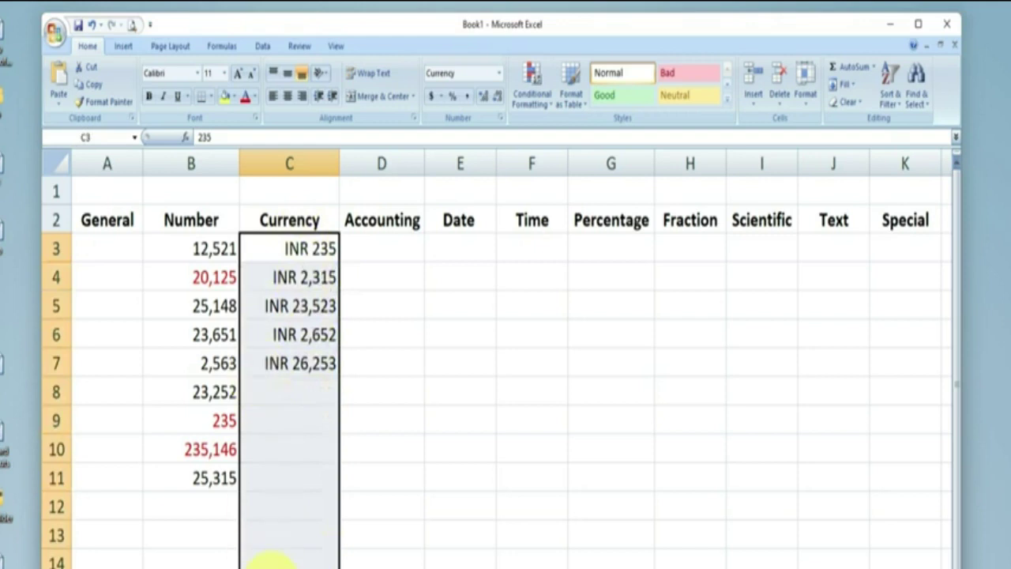
click(501, 76)
click(458, 483)
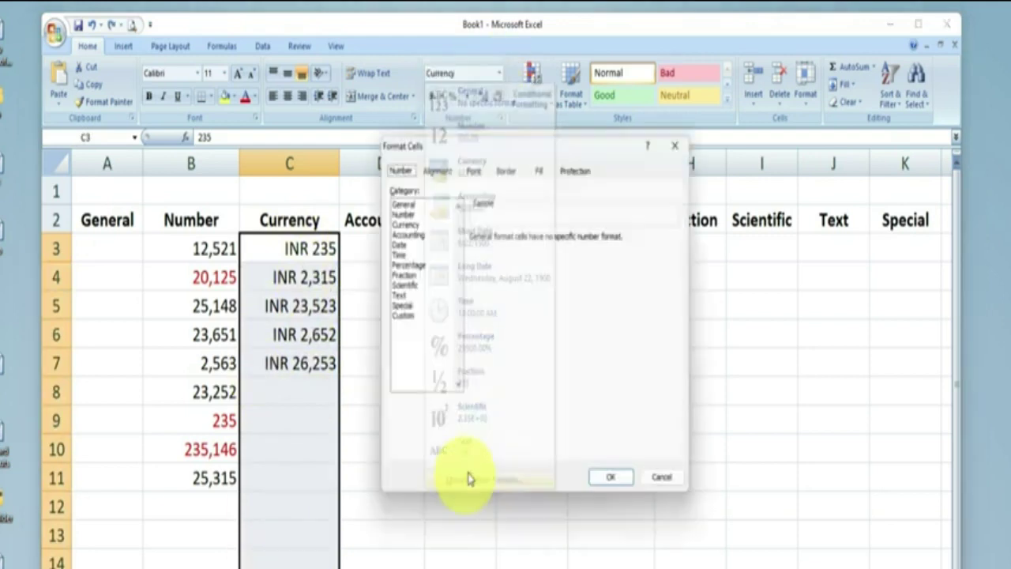
click(408, 224)
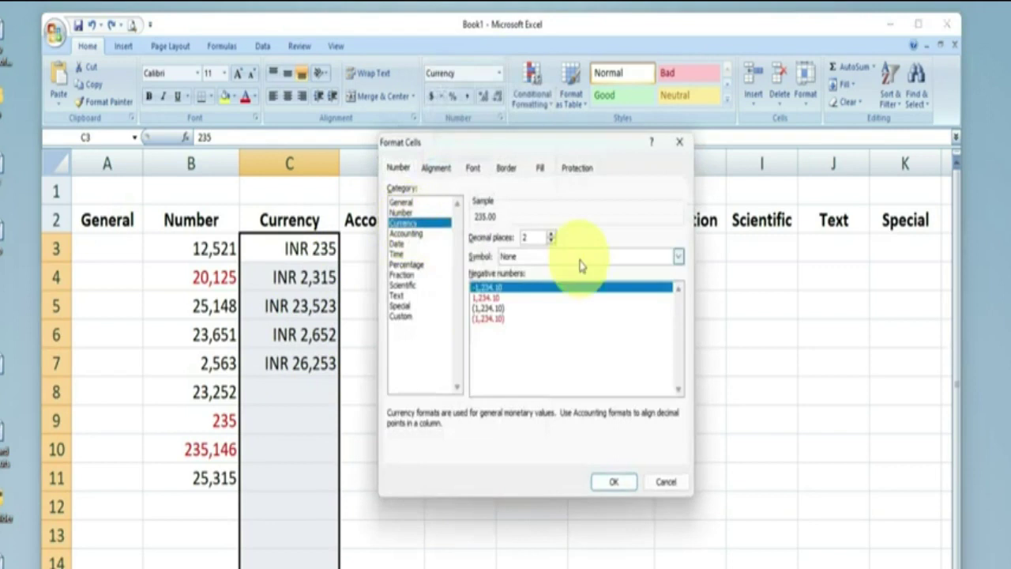
click(549, 257)
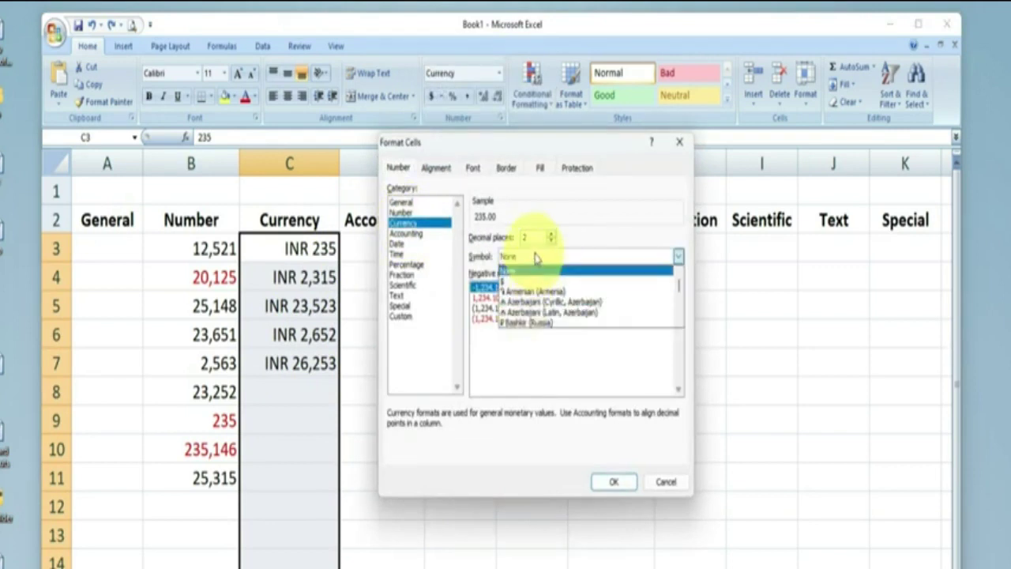
text(INR)
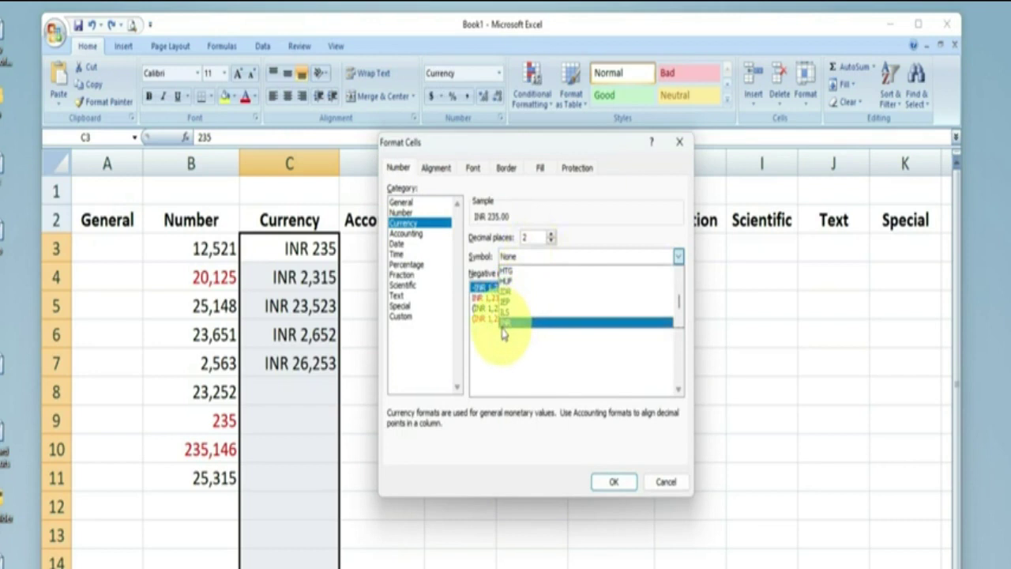
click(512, 324)
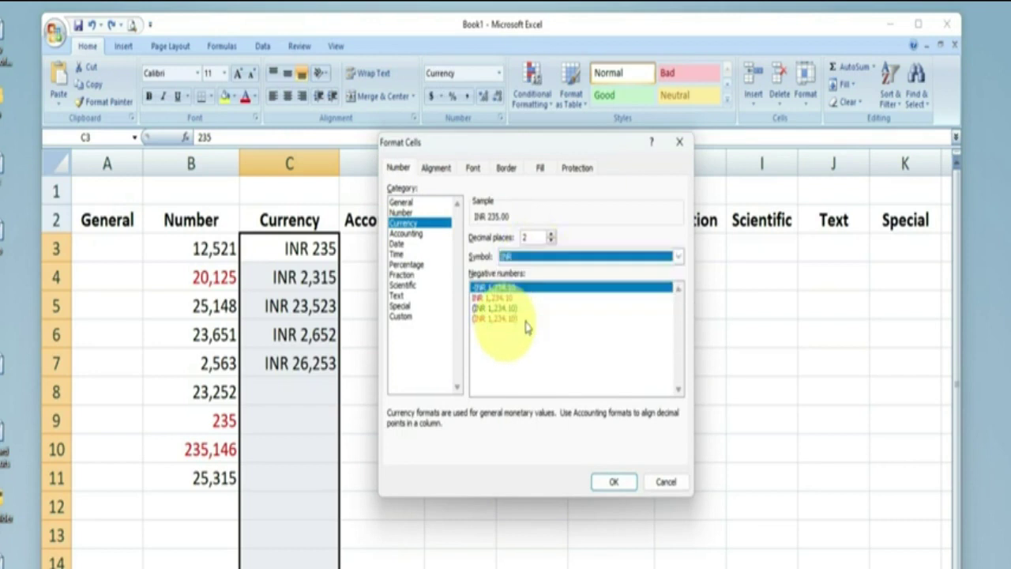
double_click(551, 242)
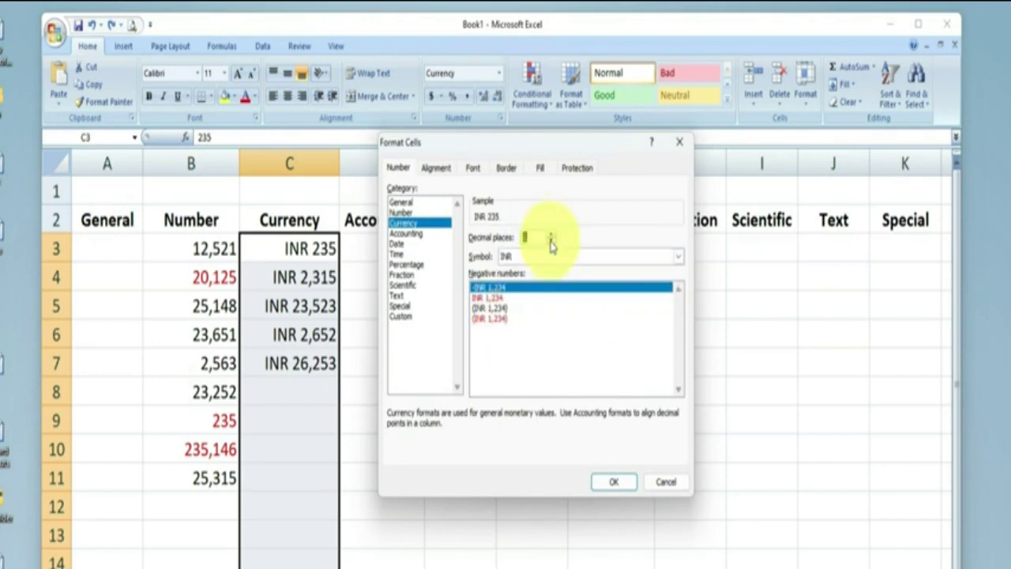
click(614, 481)
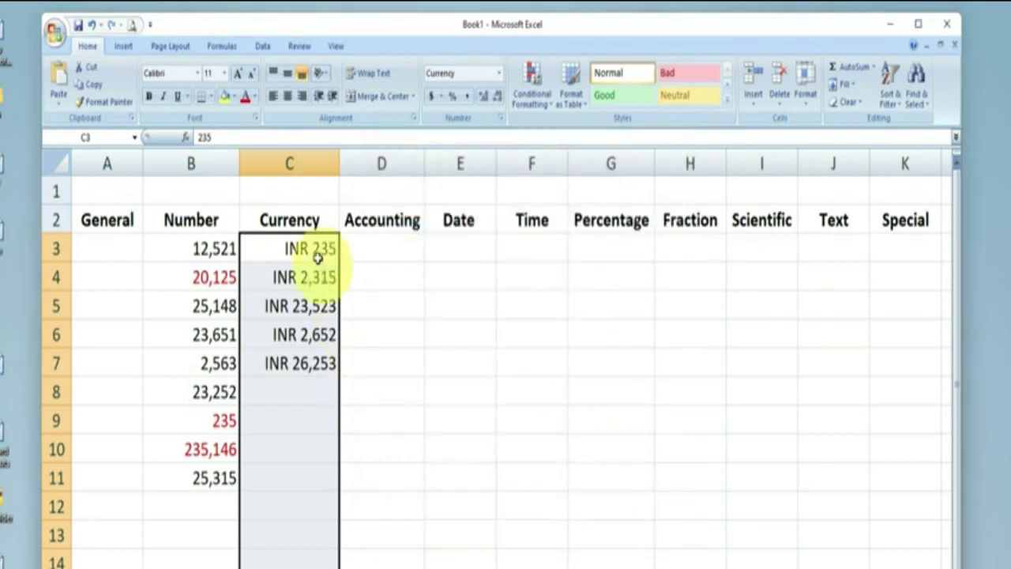
click(284, 388)
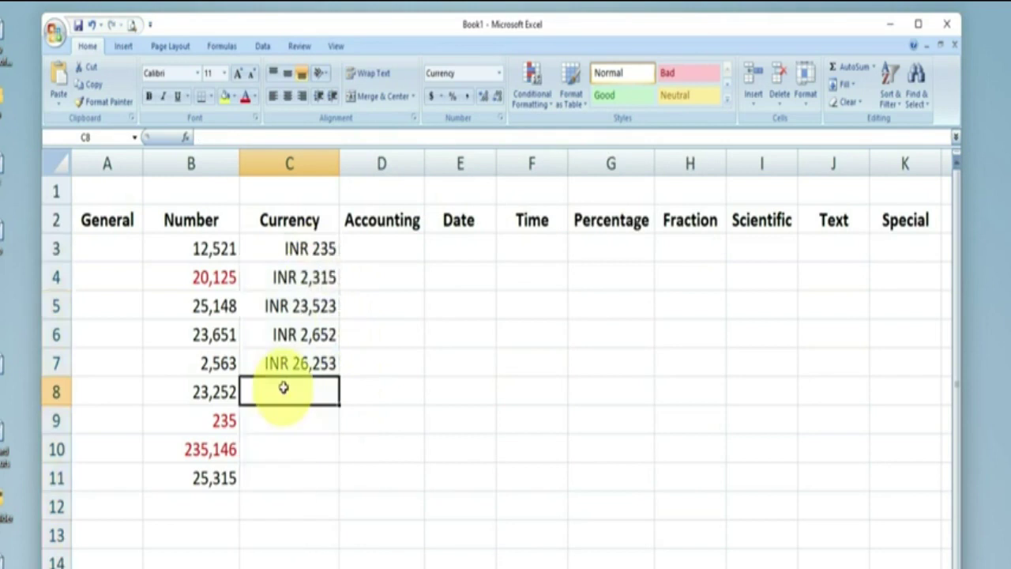
Step: Enter four more amounts in C8:C11, such as 25314 and 2365, ending with 25142 in C11
text(25,314)
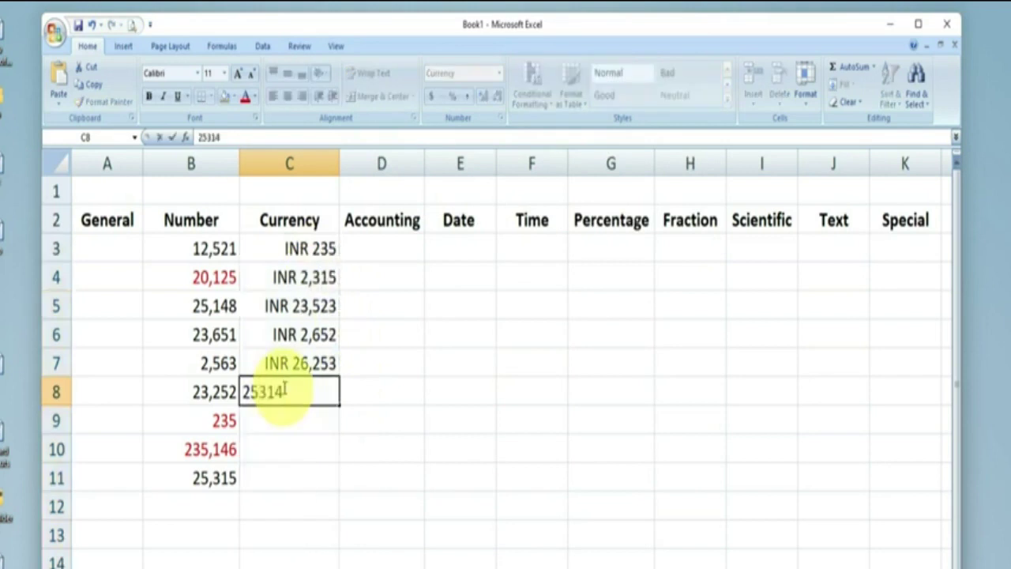
key(Return)
text(25142)
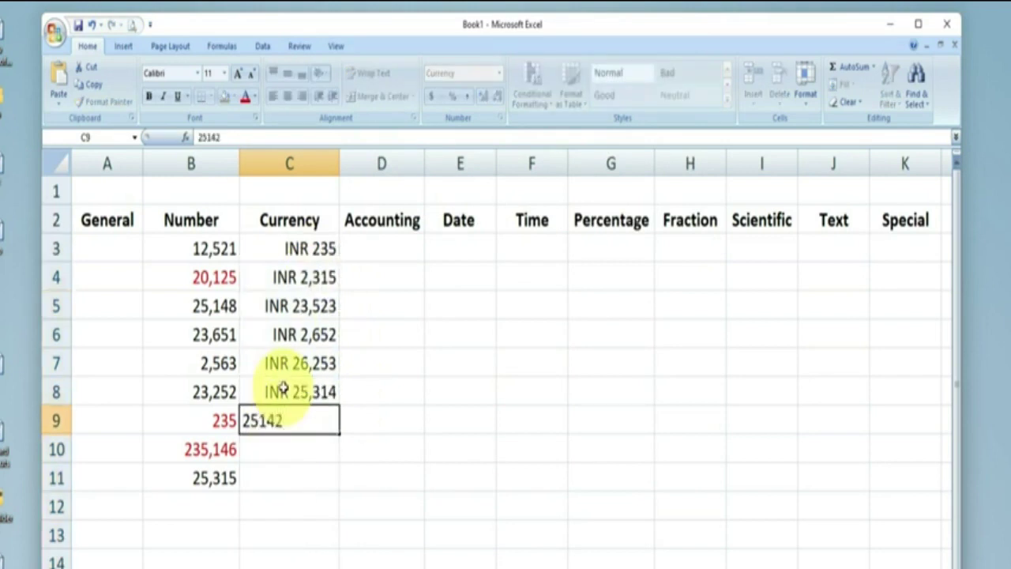
key(Return)
text(23)
key(Return)
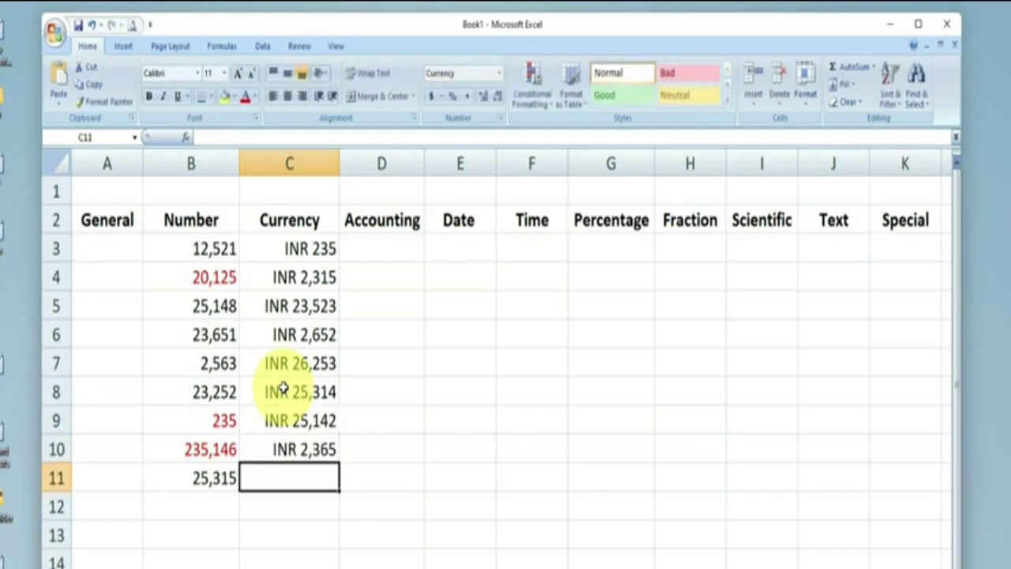
text(25142)
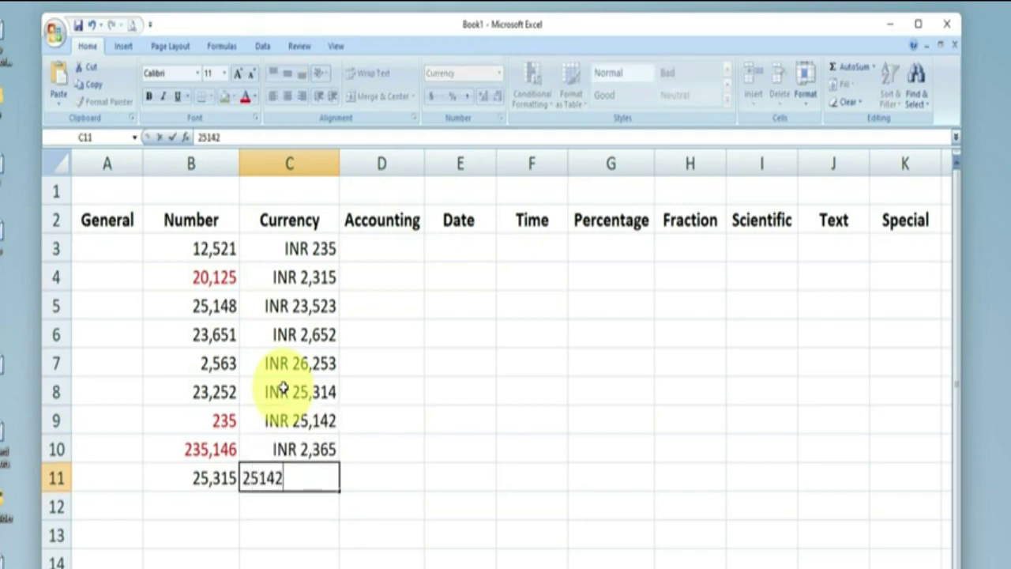
key(Return)
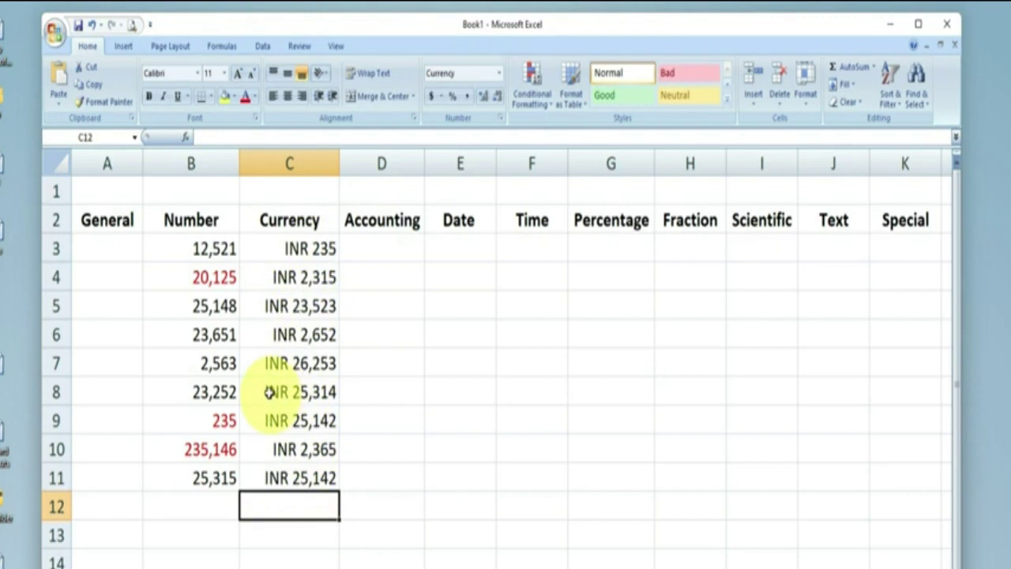
Step: Format C8:C11 as dollar Currency with 0 decimal places, e.g. $25,314
drag(269, 392, 294, 478)
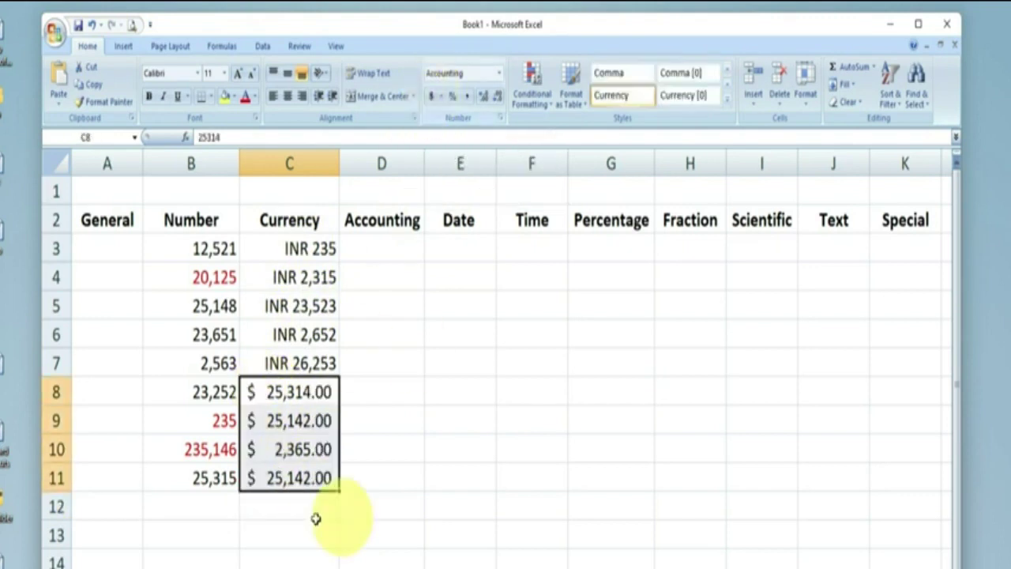
click(497, 75)
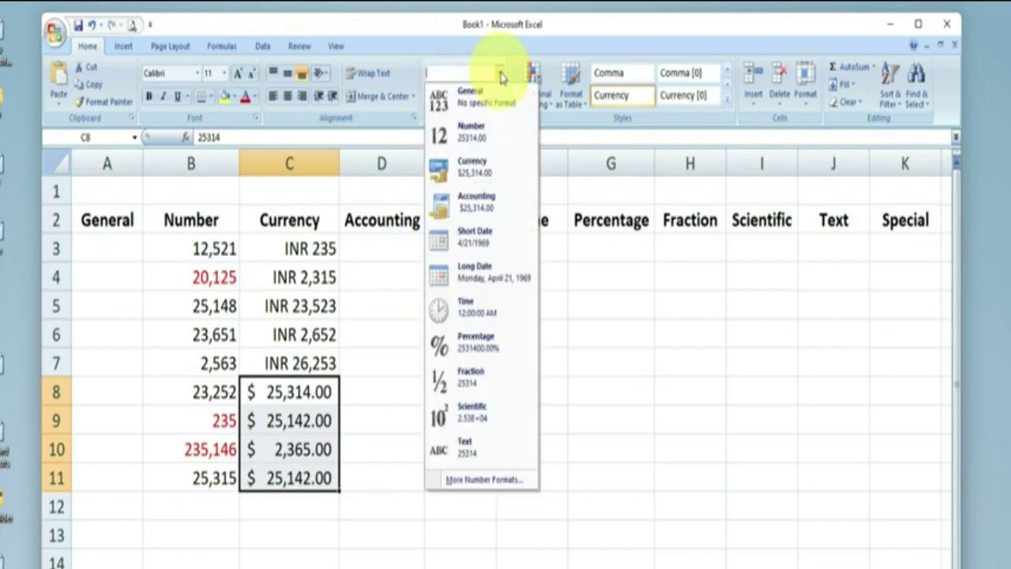
click(467, 484)
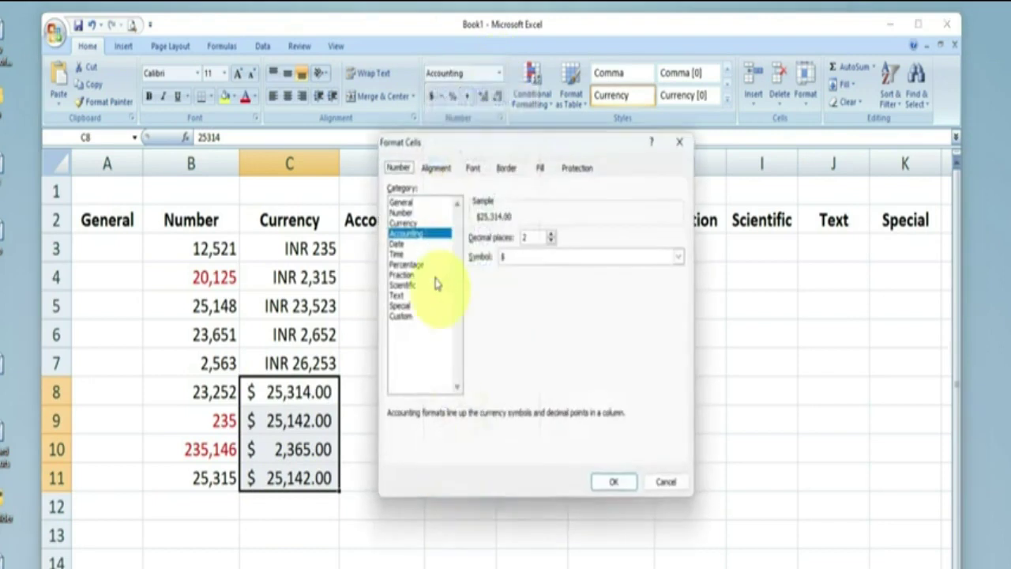
click(410, 223)
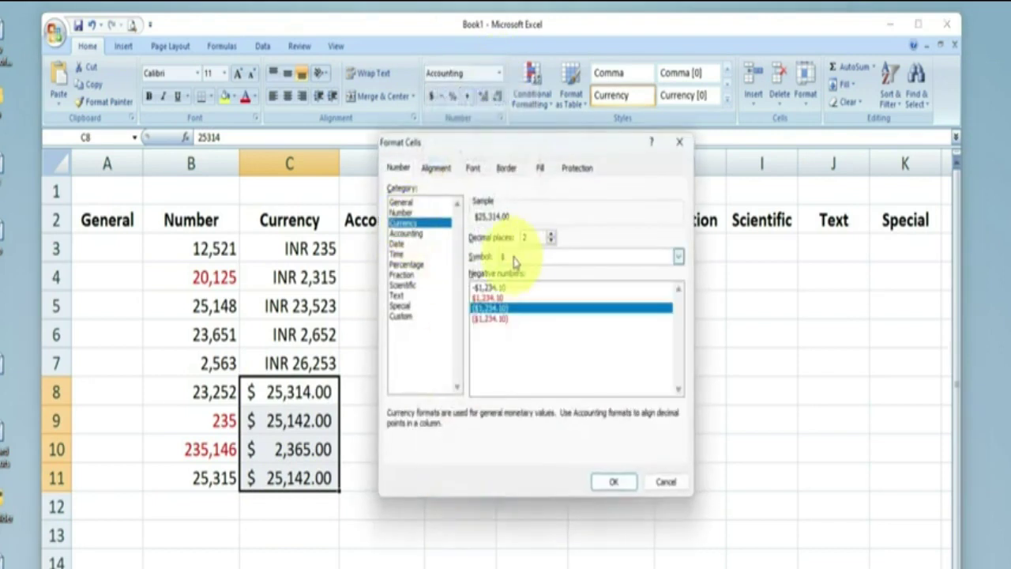
click(617, 483)
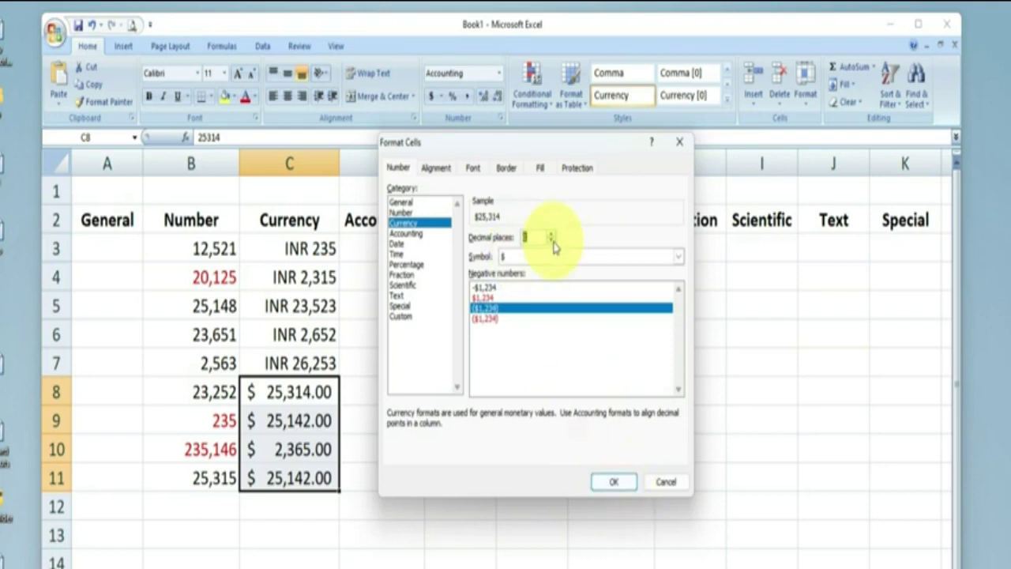
click(613, 486)
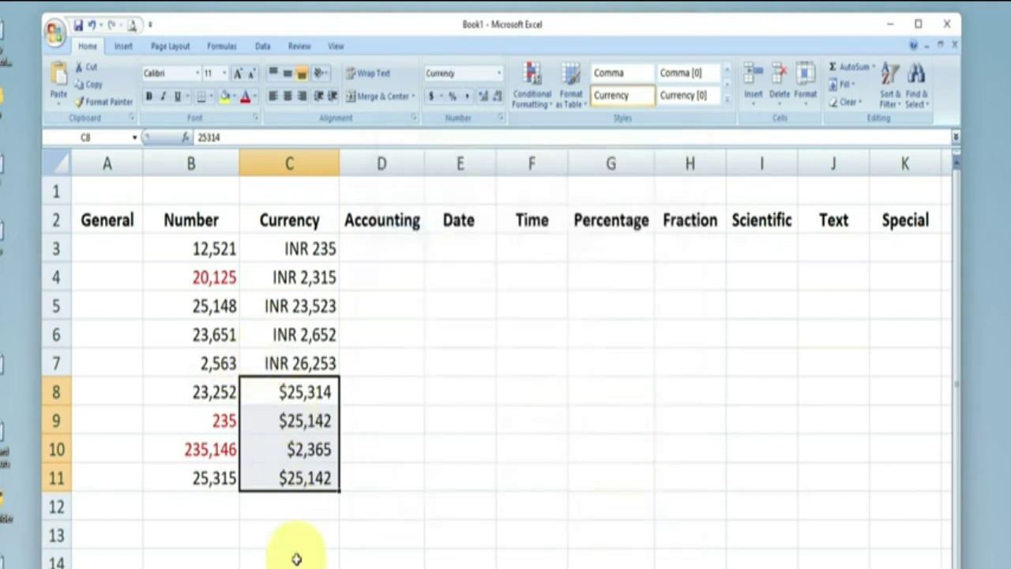
click(365, 248)
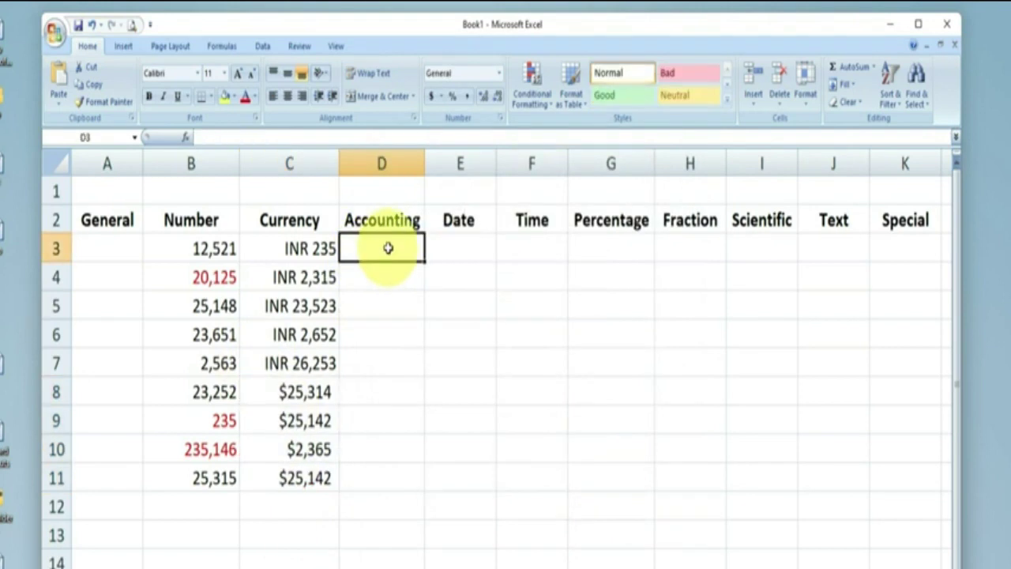
Step: Enter 23512, 23635, 23524, 565 and 565 into D3:D7
text(23512)
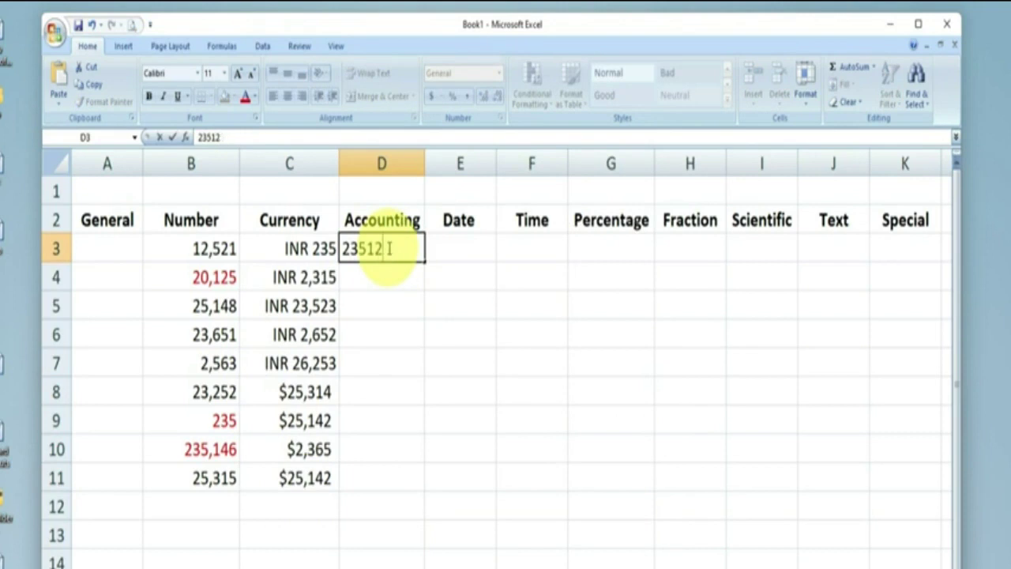
key(Return)
text(23635)
key(Return)
text(23524)
key(Return)
text(565)
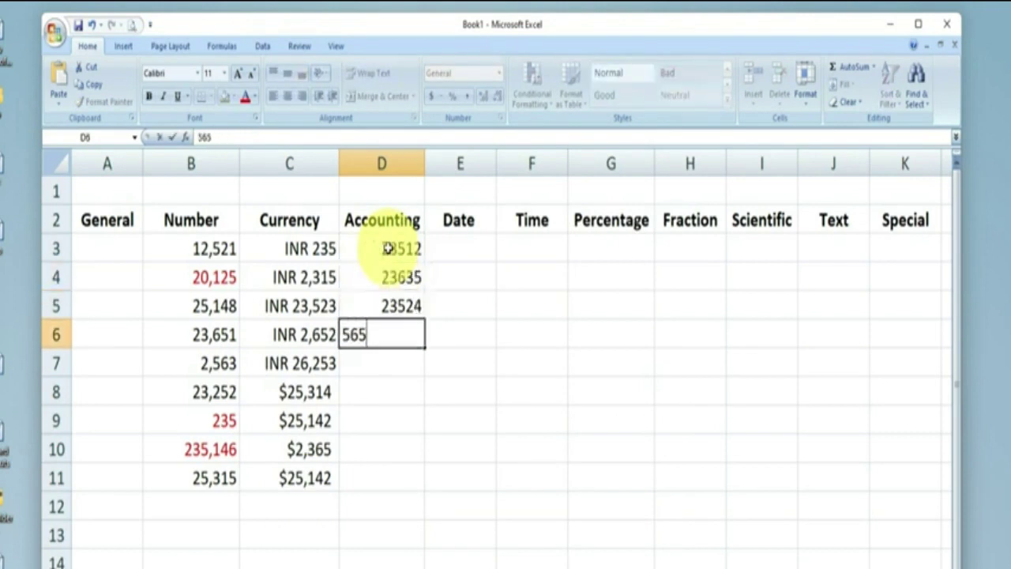
key(Return)
text(565)
key(Return)
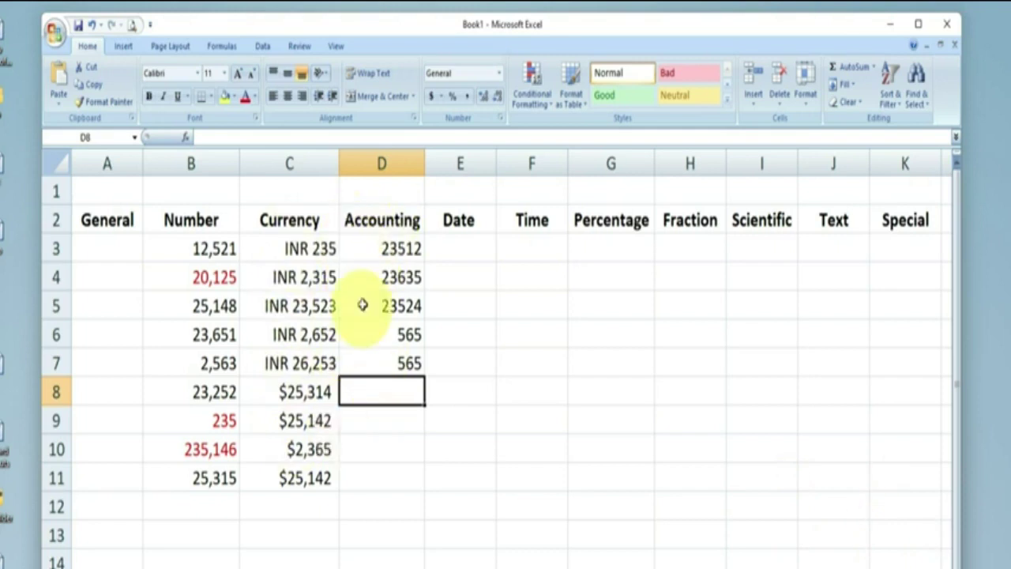
Step: Format the column D values as Accounting with the $ symbol and no decimals
mouse_move(370, 251)
mouse_down()
mouse_move(379, 391)
mouse_move(376, 365)
mouse_up()
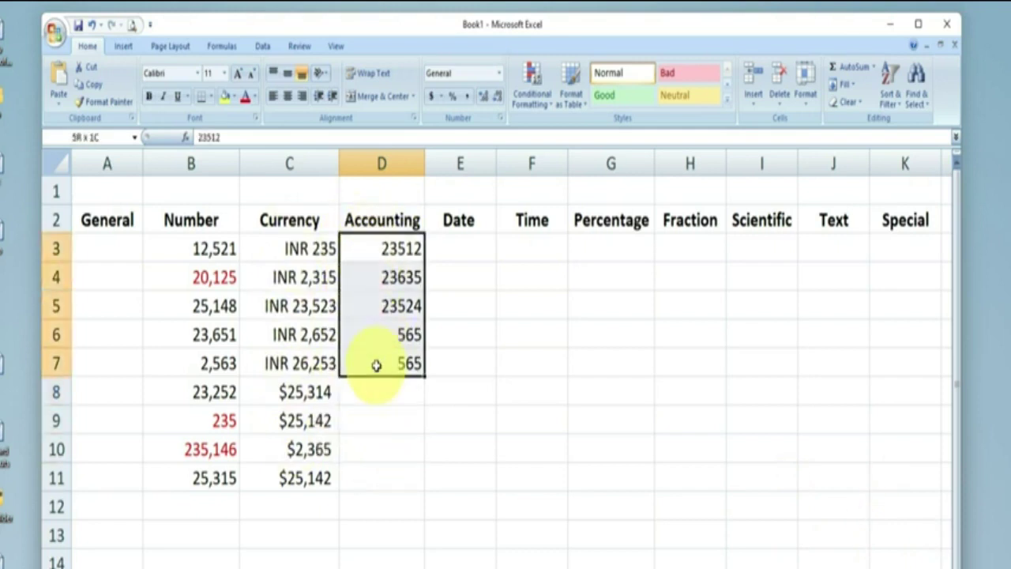
click(500, 74)
click(478, 480)
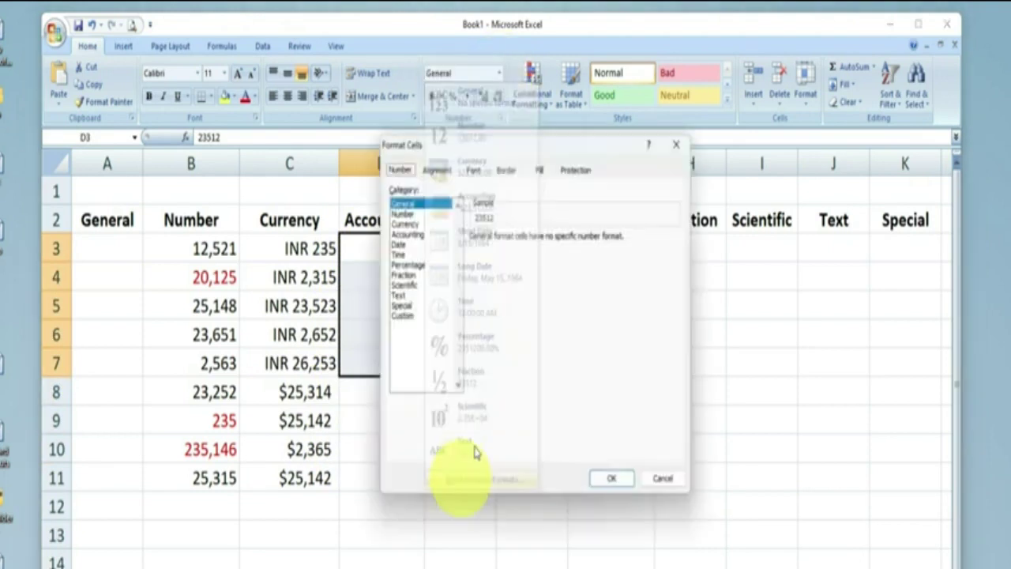
click(406, 233)
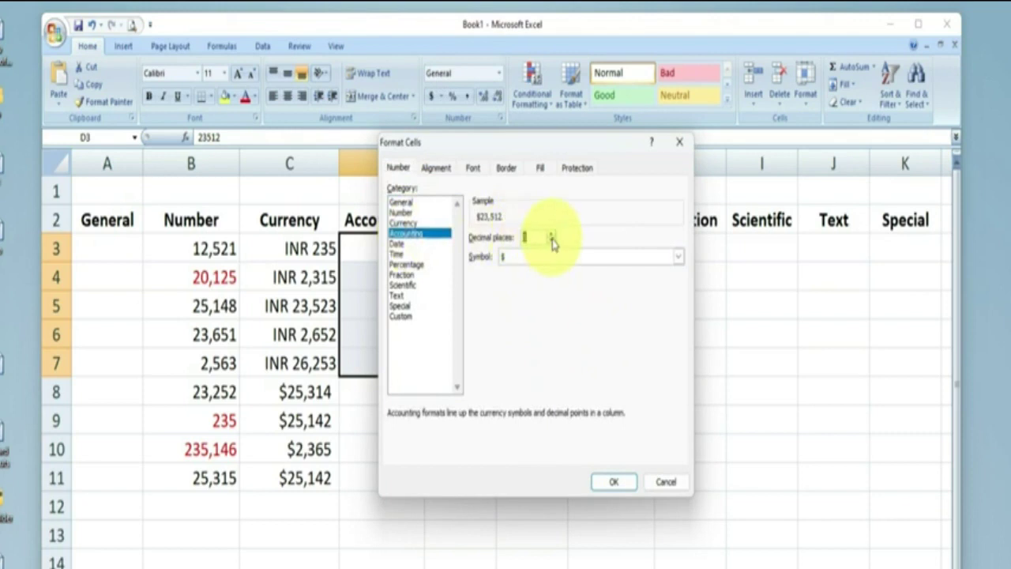
click(527, 260)
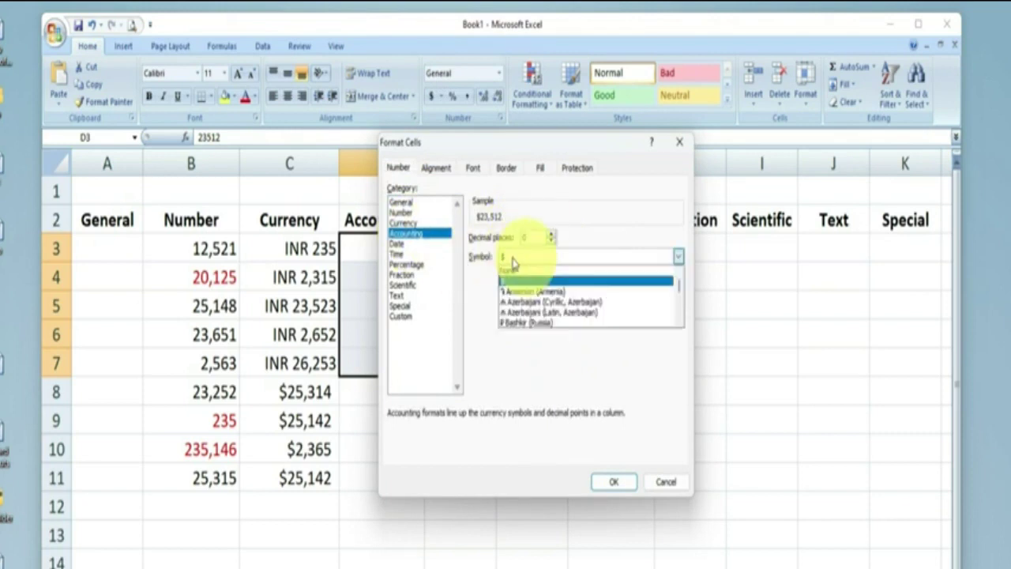
click(510, 282)
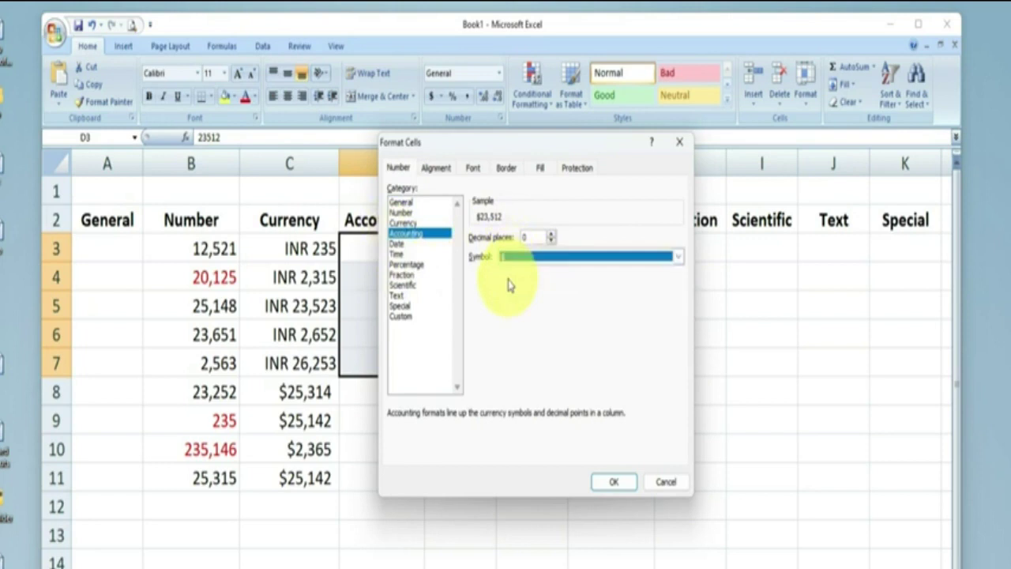
click(613, 482)
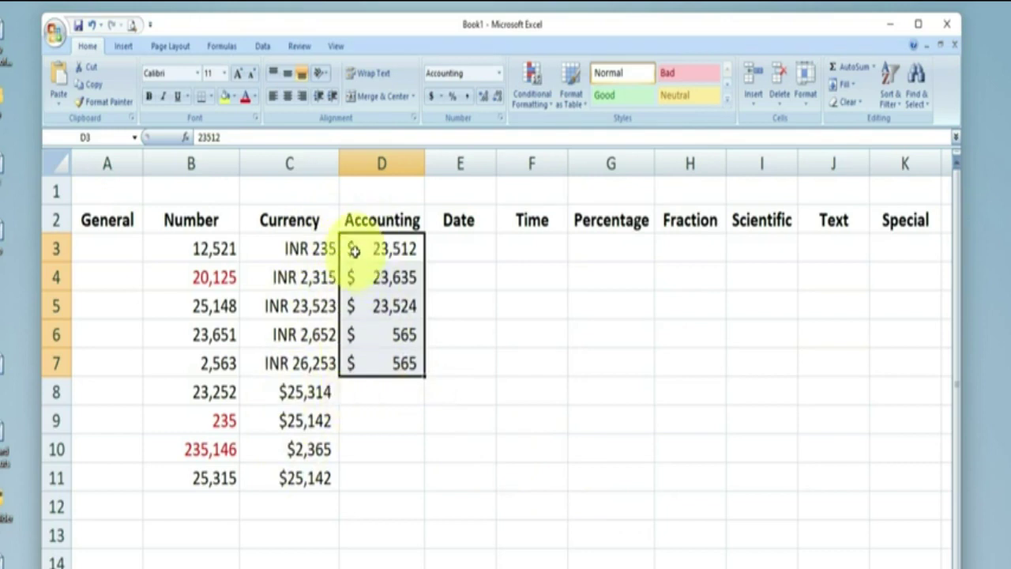
click(360, 387)
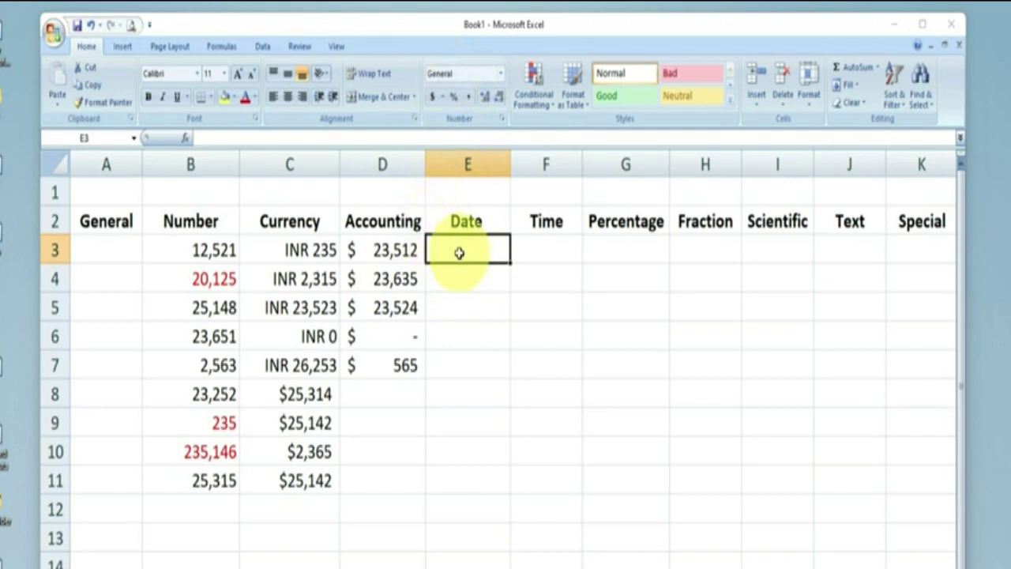
text(12/11/2022)
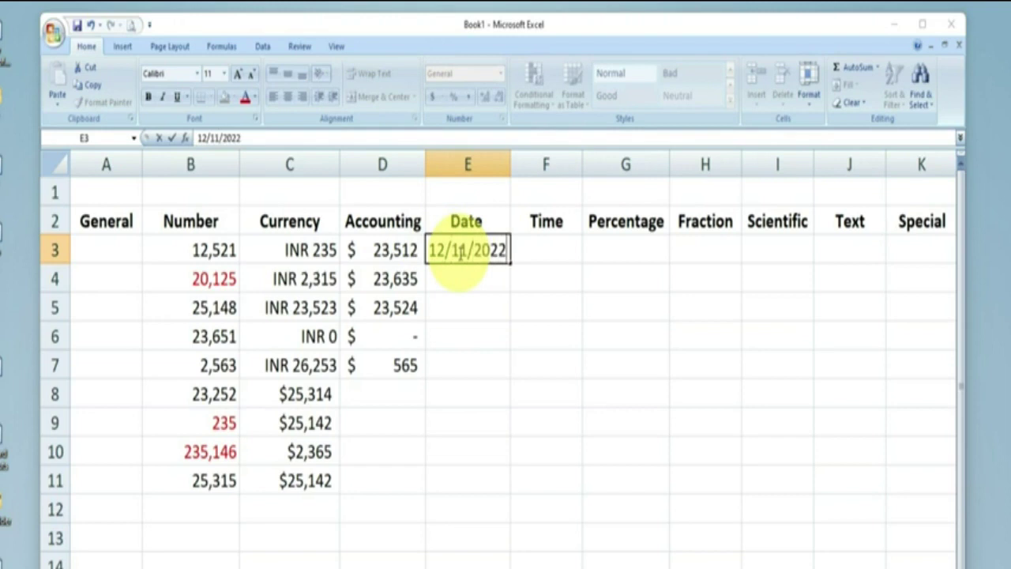
click(588, 306)
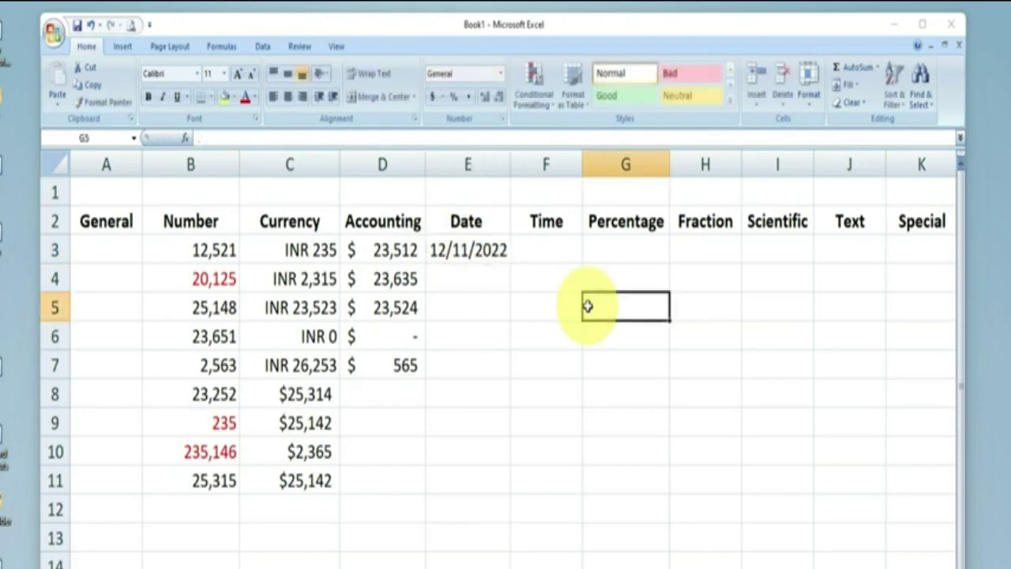
click(480, 249)
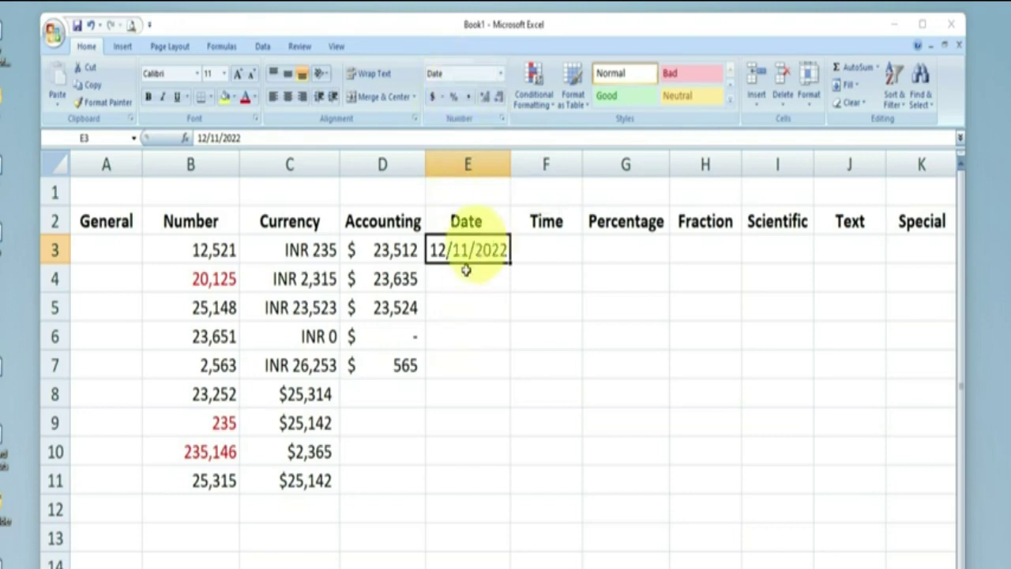
click(499, 77)
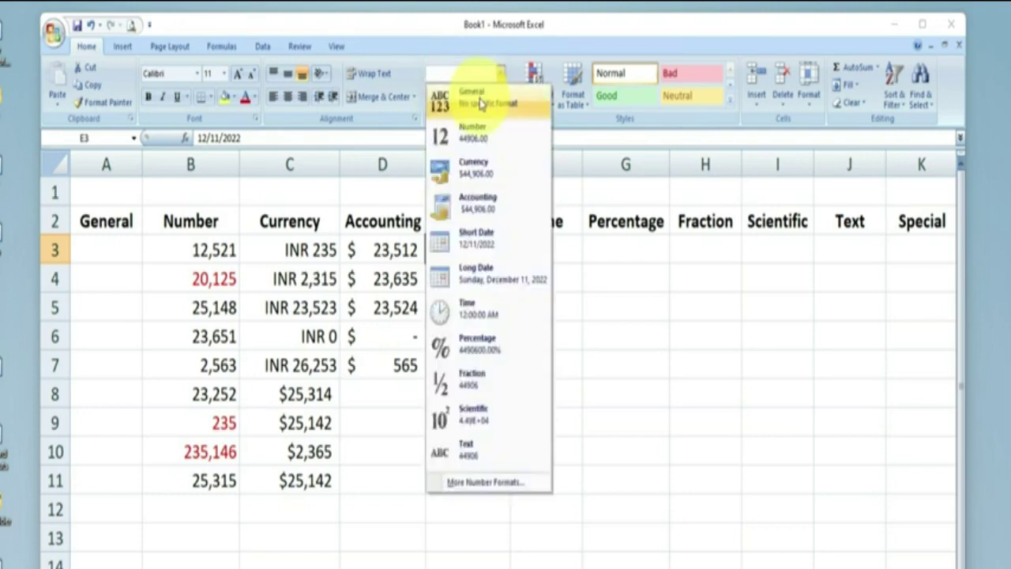
click(480, 101)
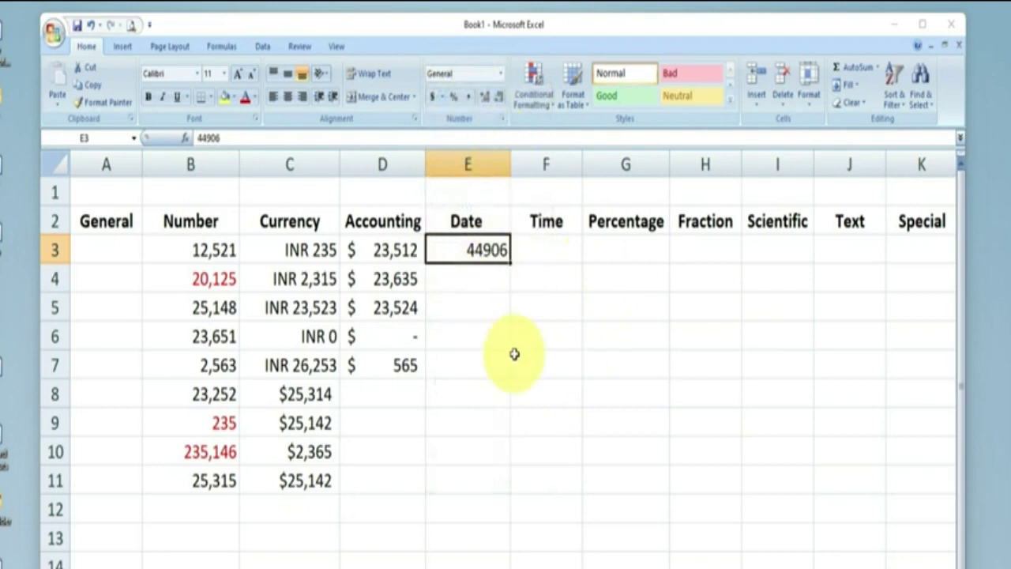
click(500, 74)
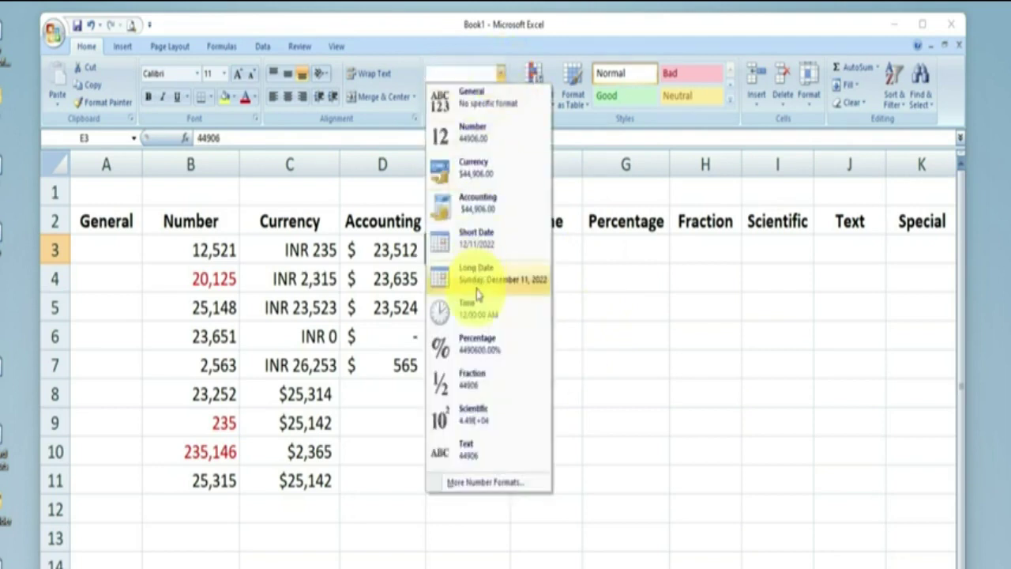
click(477, 241)
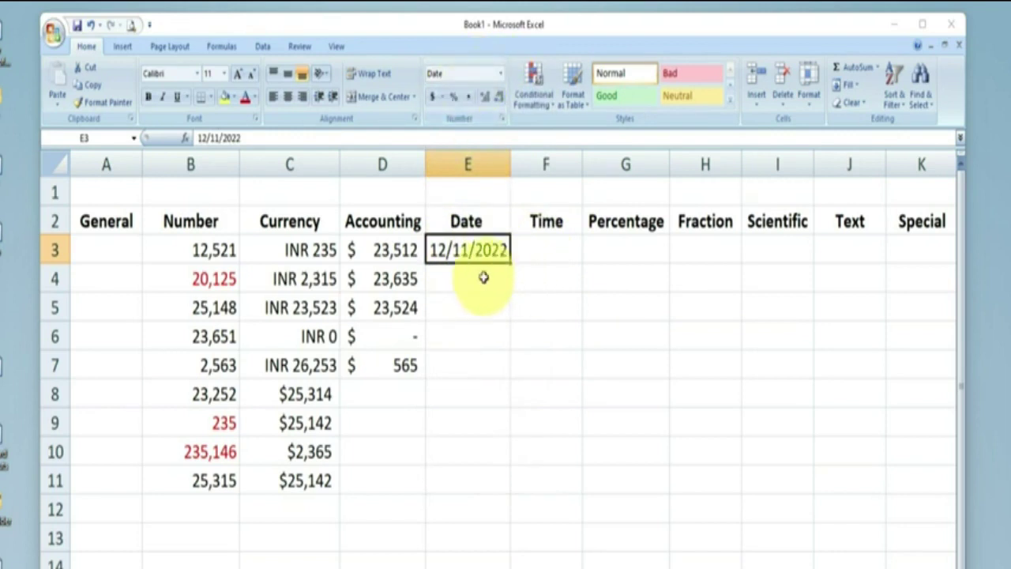
key(Delete)
click(546, 300)
click(477, 249)
click(500, 73)
click(450, 92)
click(606, 334)
click(463, 247)
mouse_move(478, 249)
mouse_down()
mouse_move(487, 524)
mouse_move(478, 568)
mouse_up()
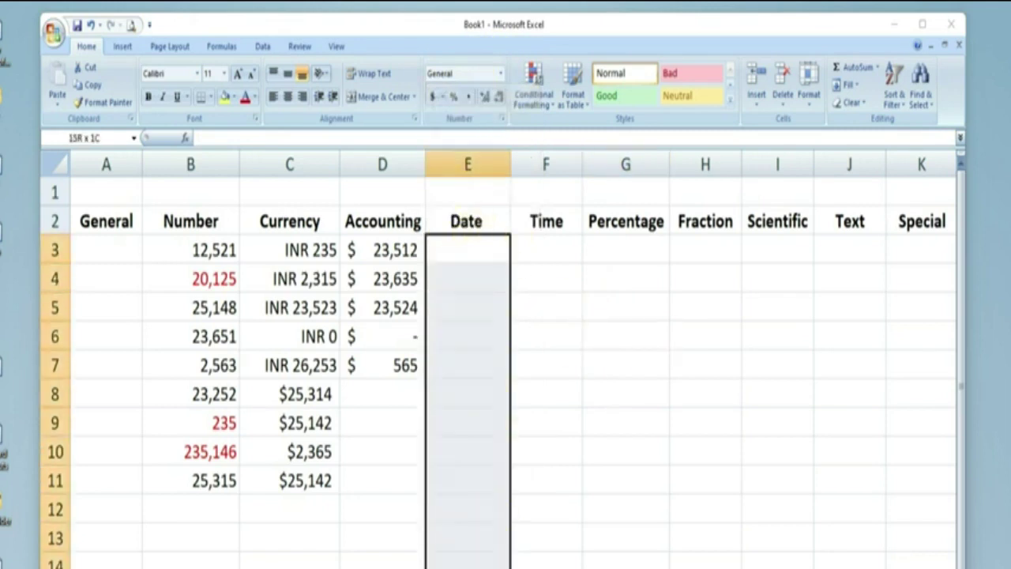
Step: Give column E the long Date format 'Wednesday, March 14, 2001'
click(501, 73)
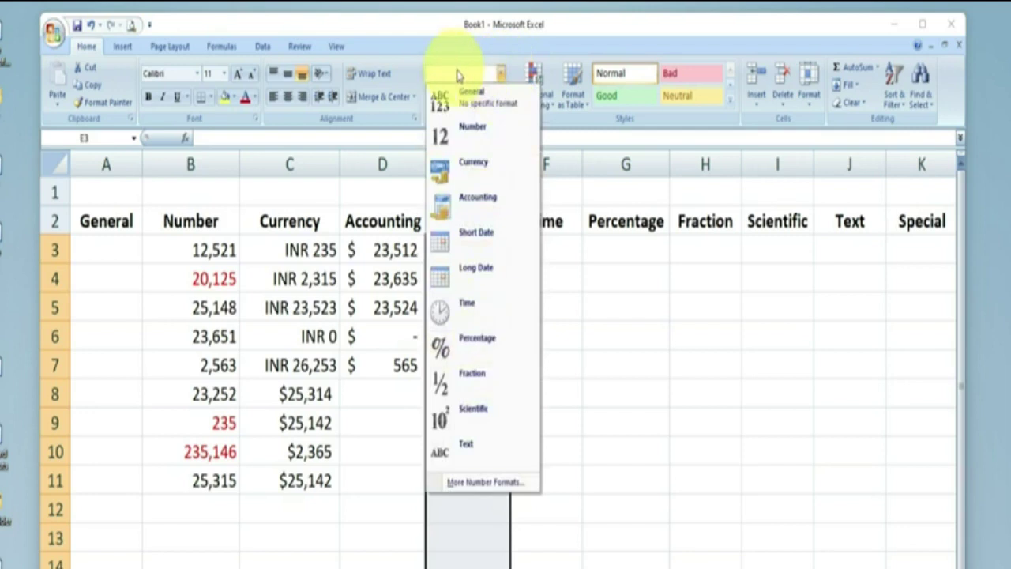
click(466, 483)
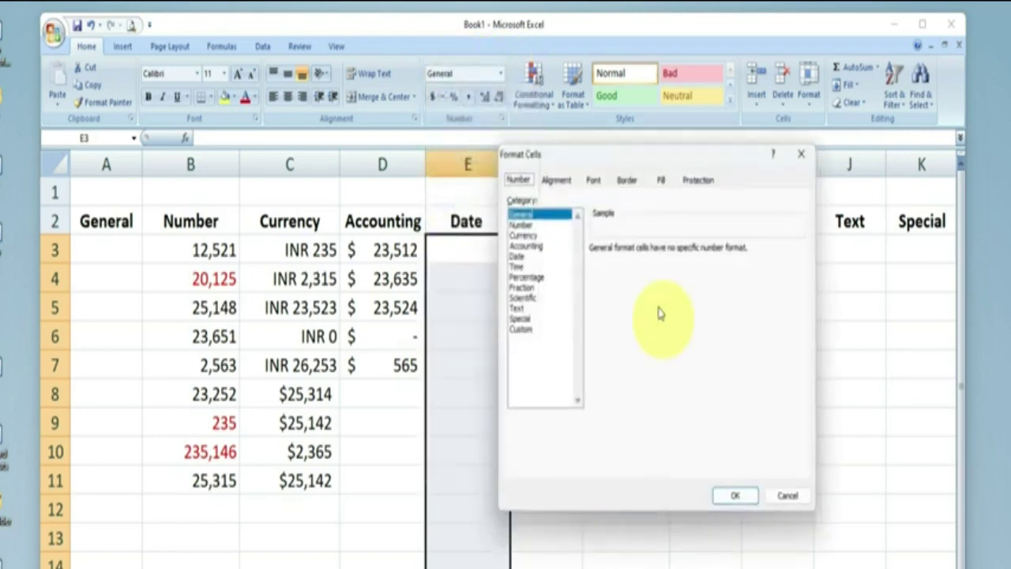
click(517, 256)
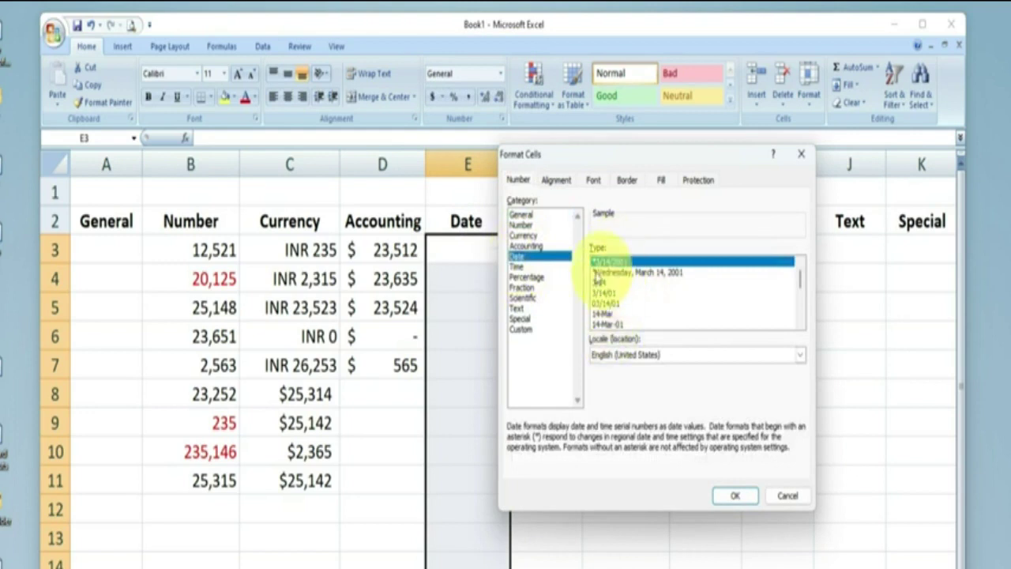
click(616, 272)
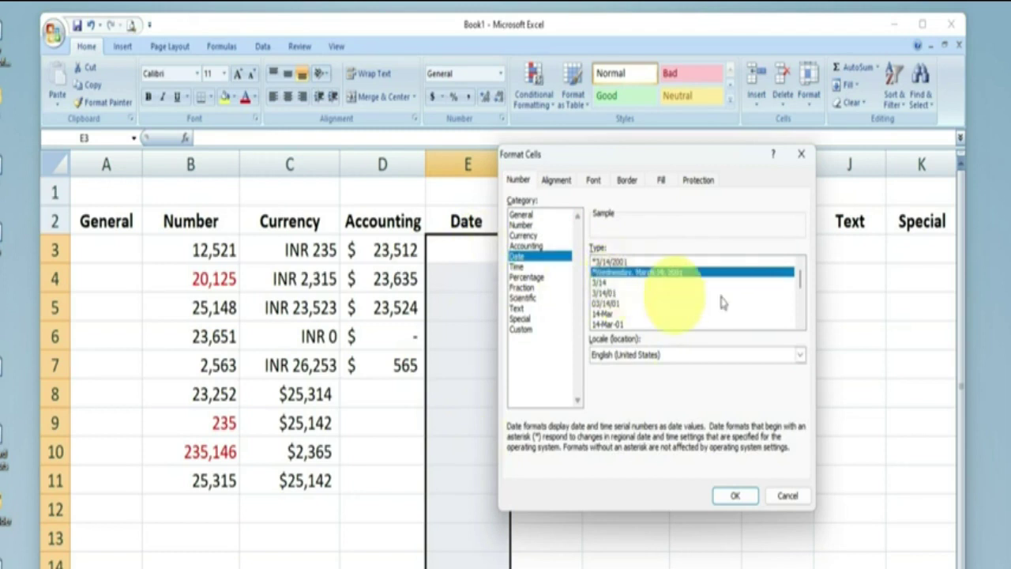
drag(800, 280, 801, 299)
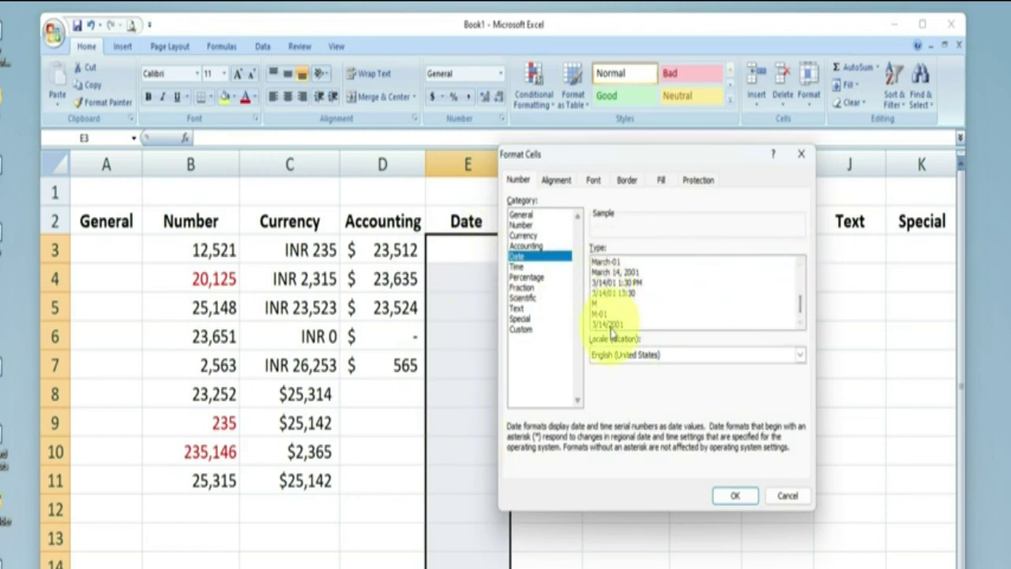
scroll(680, 296, up, 3)
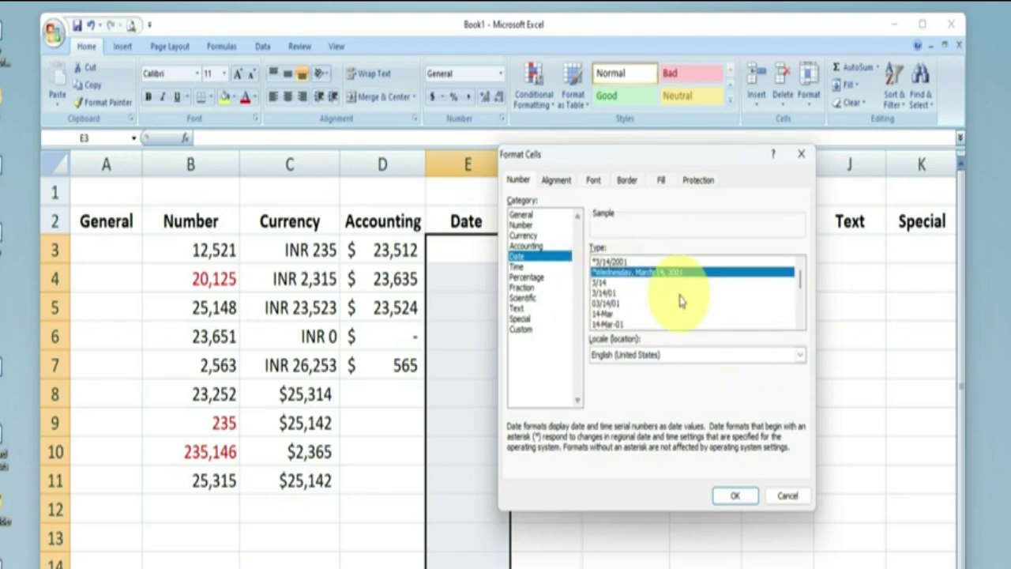
click(735, 496)
scroll(474, 379, down, 4)
scroll(482, 422, up, 3)
scroll(482, 427, up, 1)
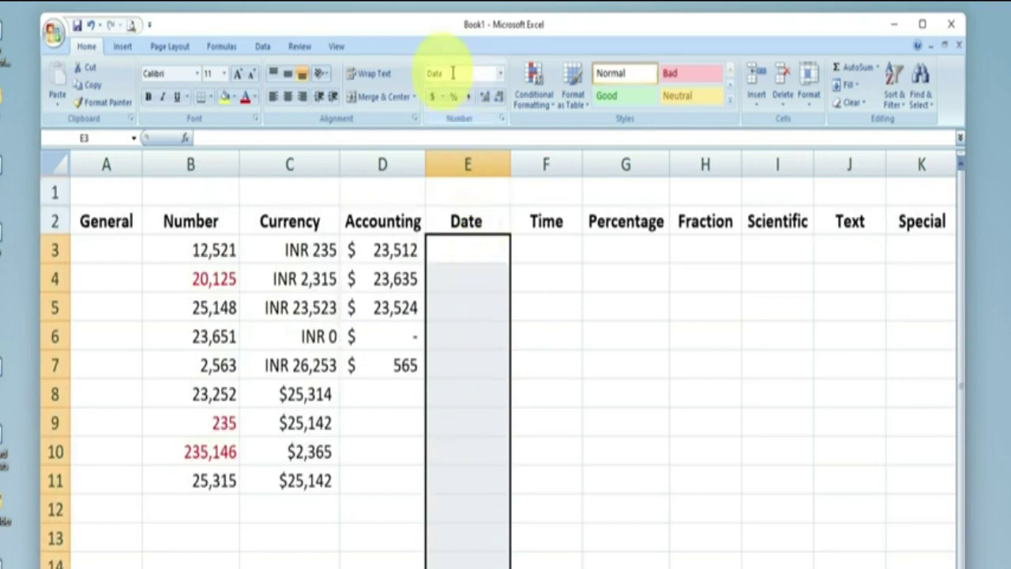
click(459, 254)
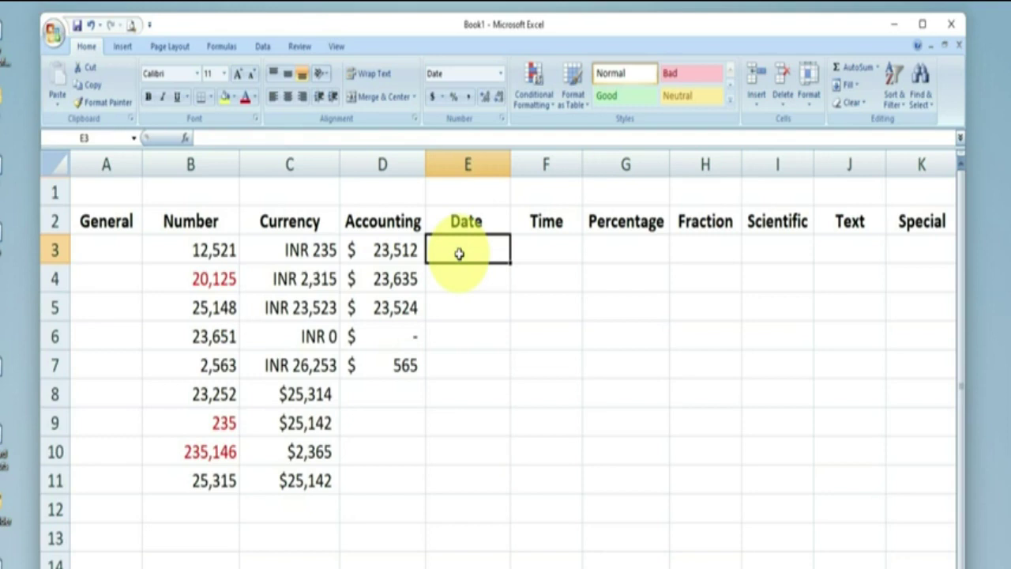
Step: Enter 01/11/2022 and 03/11/2022 in E3:E4 and fill the two-month series down to E14
text(01/11/2022)
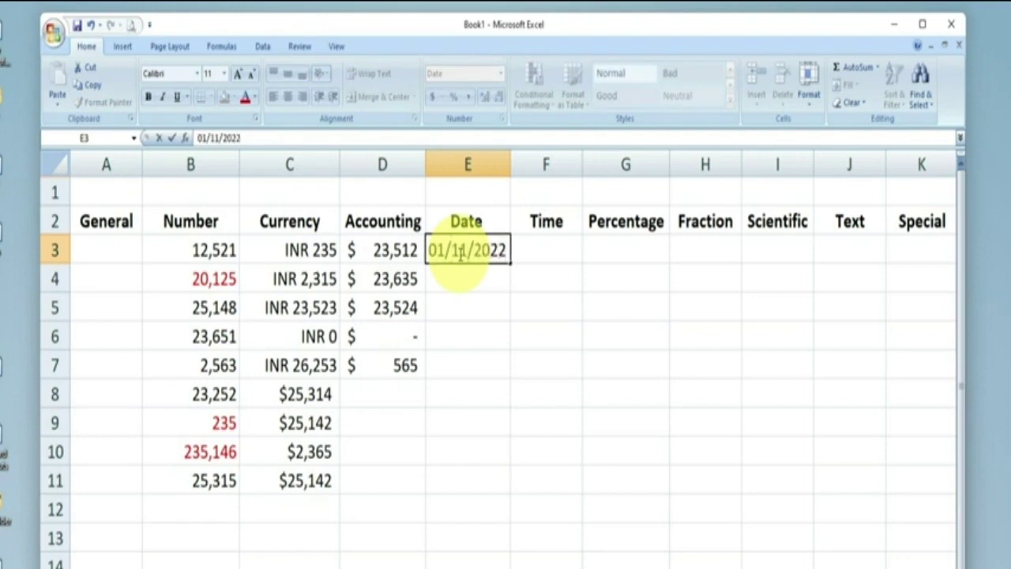
click(698, 330)
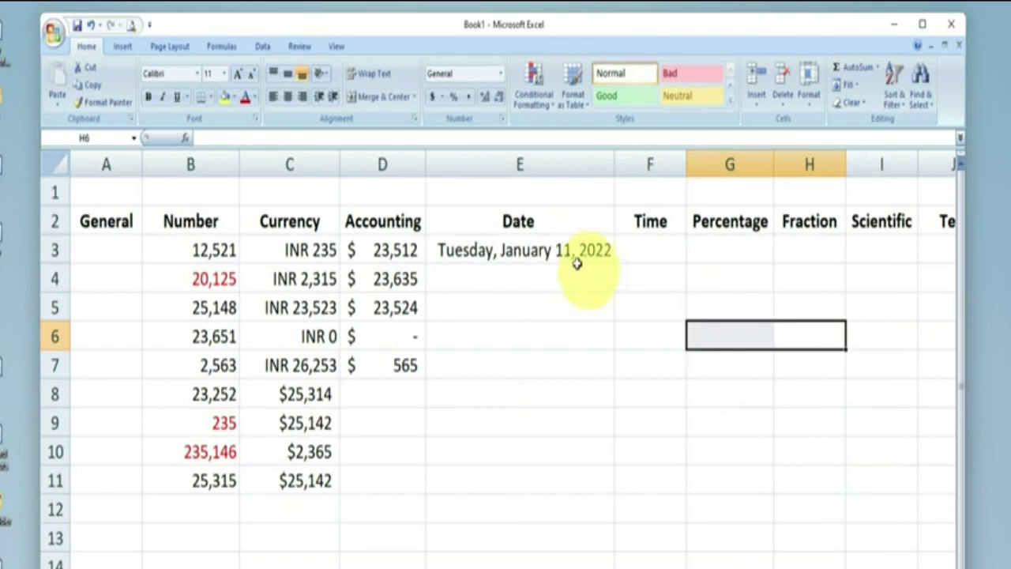
click(536, 251)
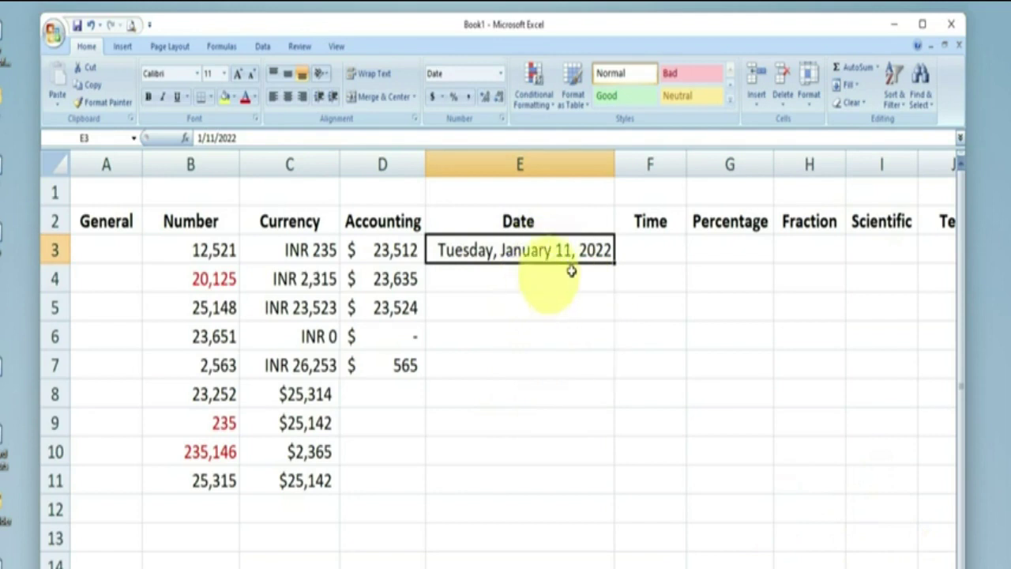
click(531, 279)
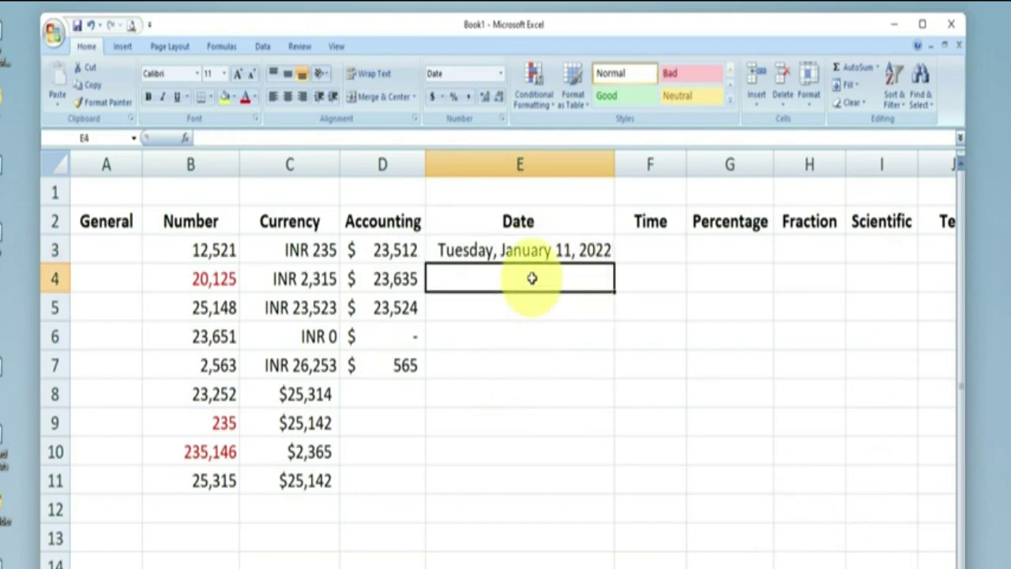
text(03)
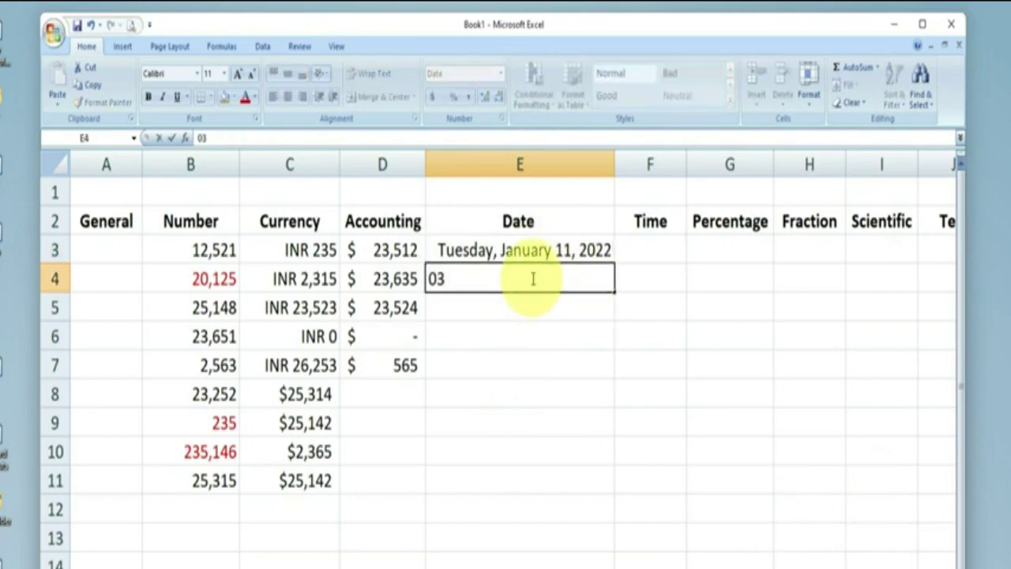
text(/11/2022)
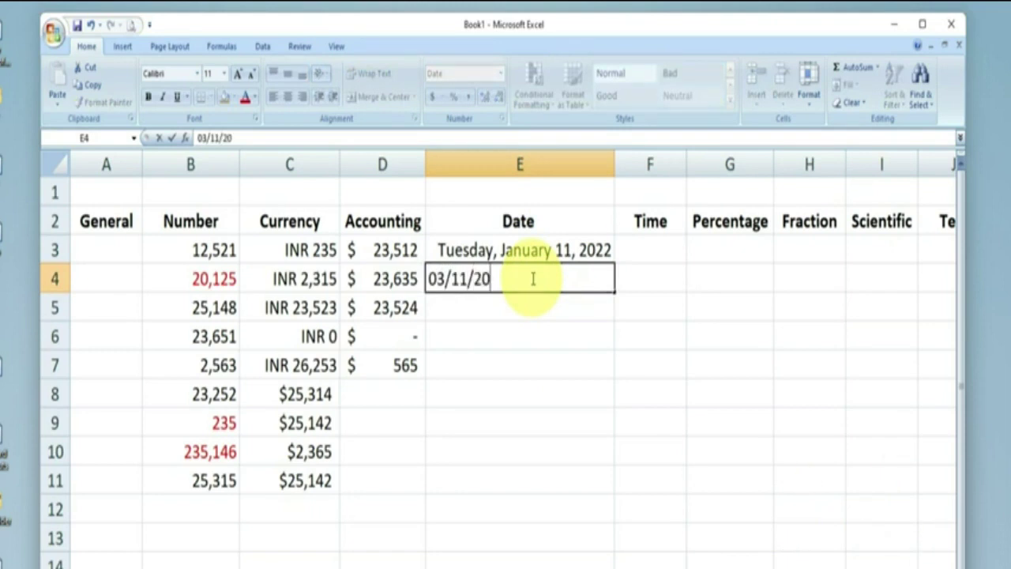
click(711, 358)
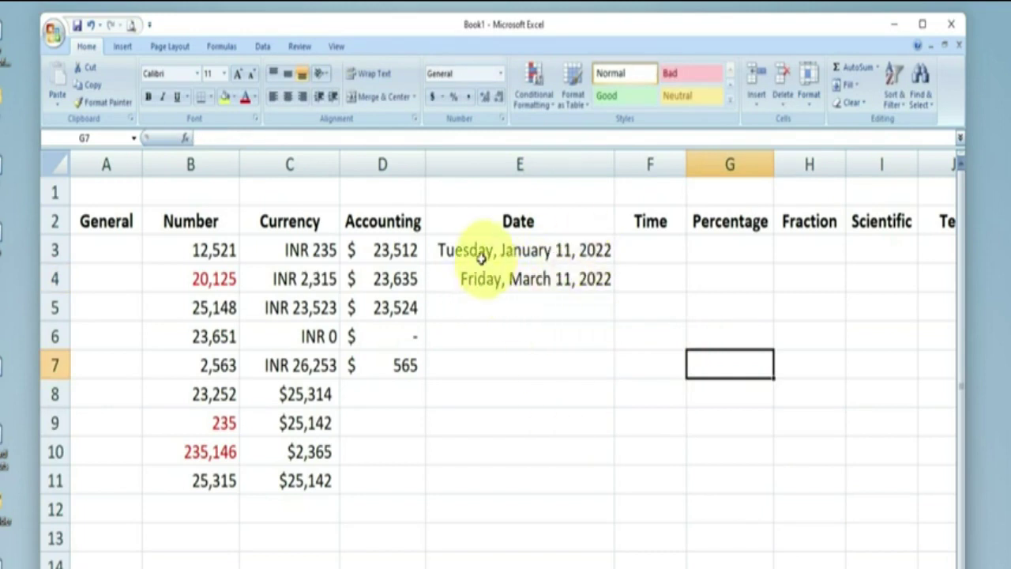
mouse_move(524, 251)
mouse_down()
mouse_move(585, 288)
mouse_move(615, 564)
mouse_up()
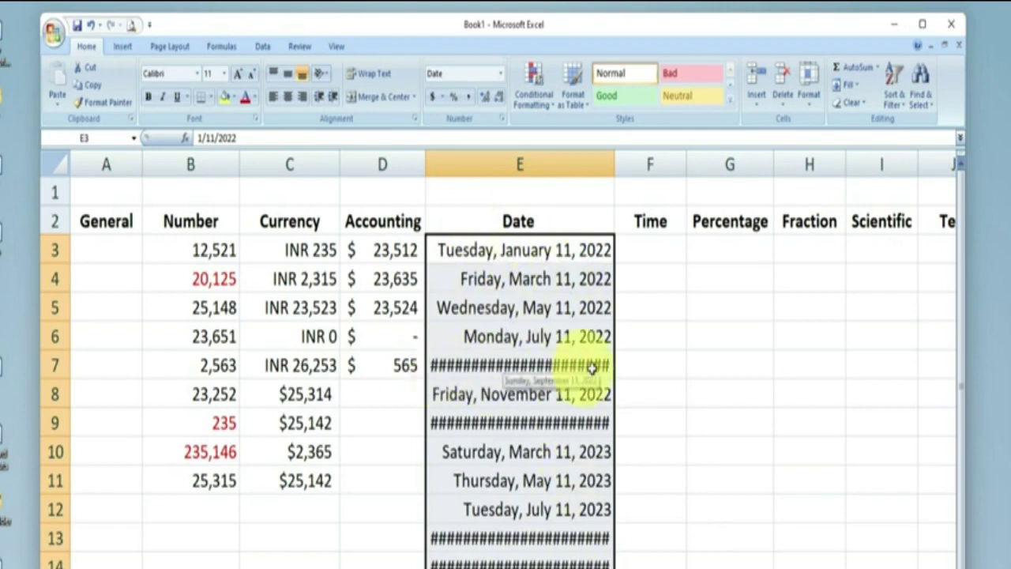
click(643, 451)
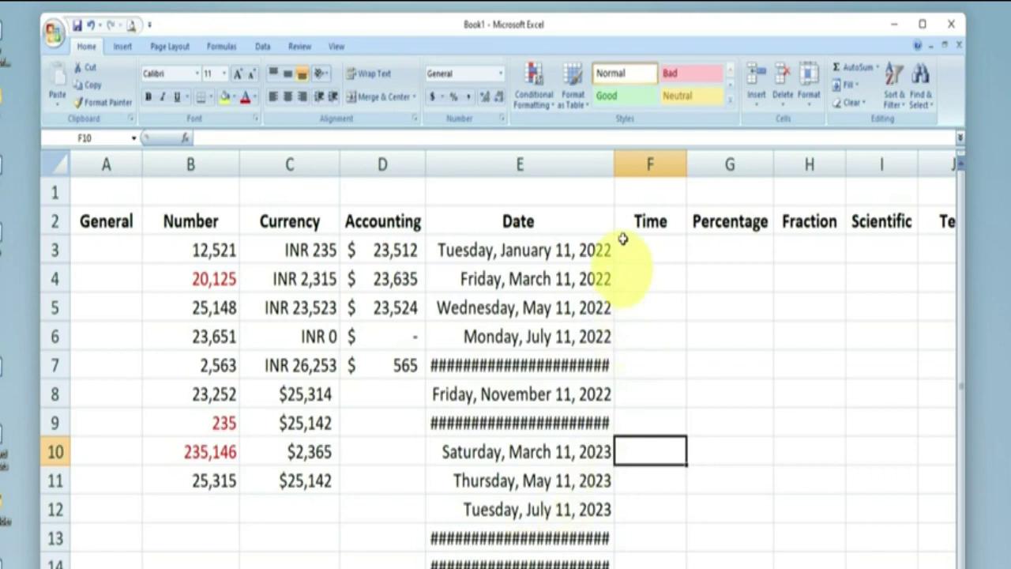
Step: Widen column E until every long date shows in full without ####
drag(615, 165, 615, 165)
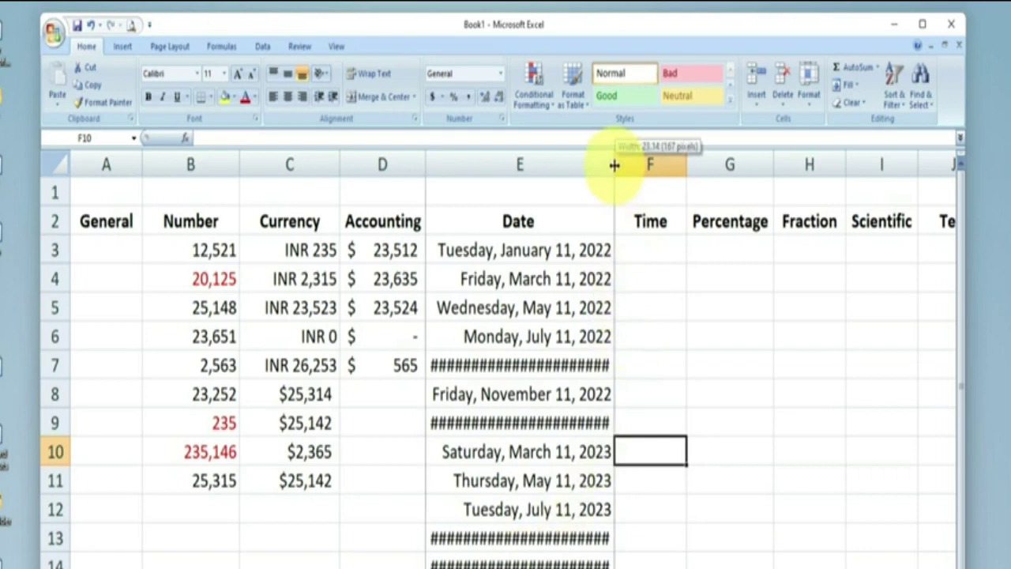
drag(615, 165, 647, 166)
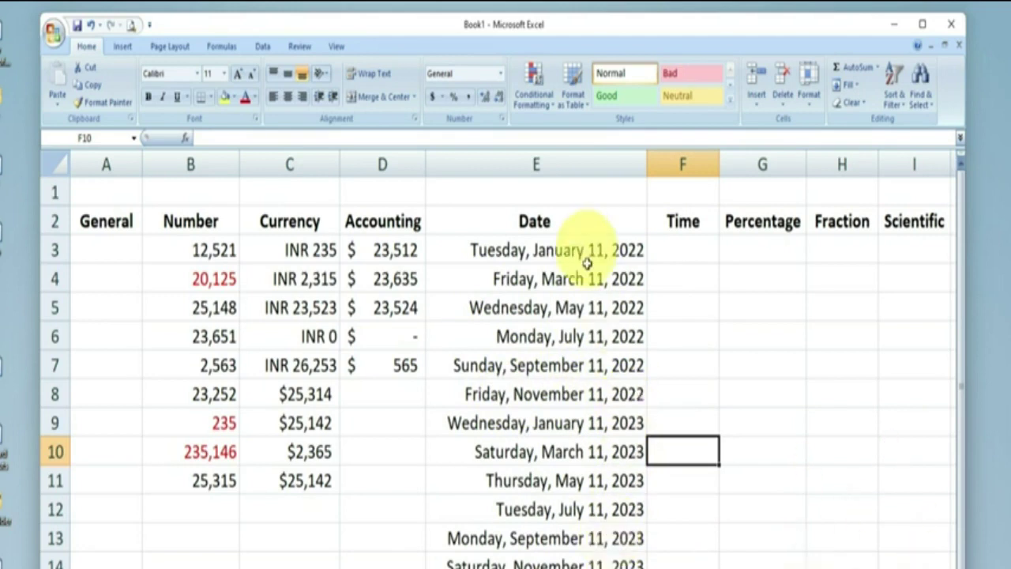
click(527, 311)
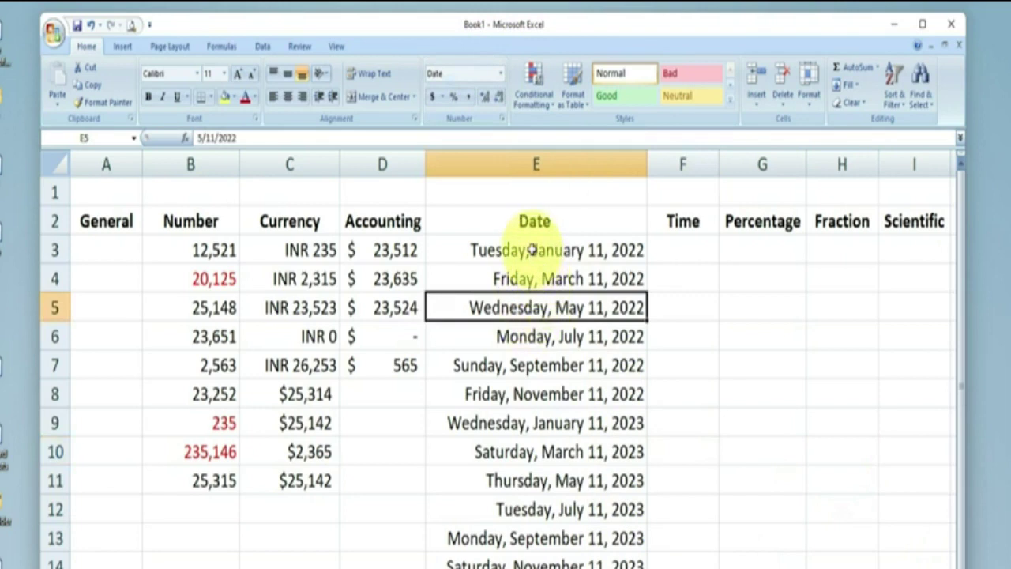
Step: Reformat the dates in E3:E16 to the 'Mar-01' month-year style, e.g. Jan-22
drag(533, 249, 534, 566)
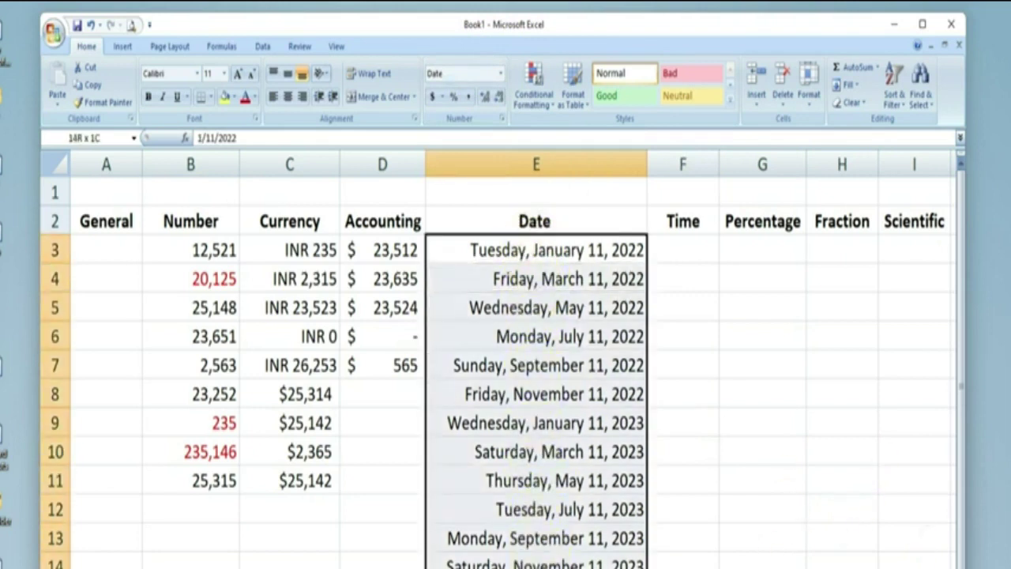
click(501, 73)
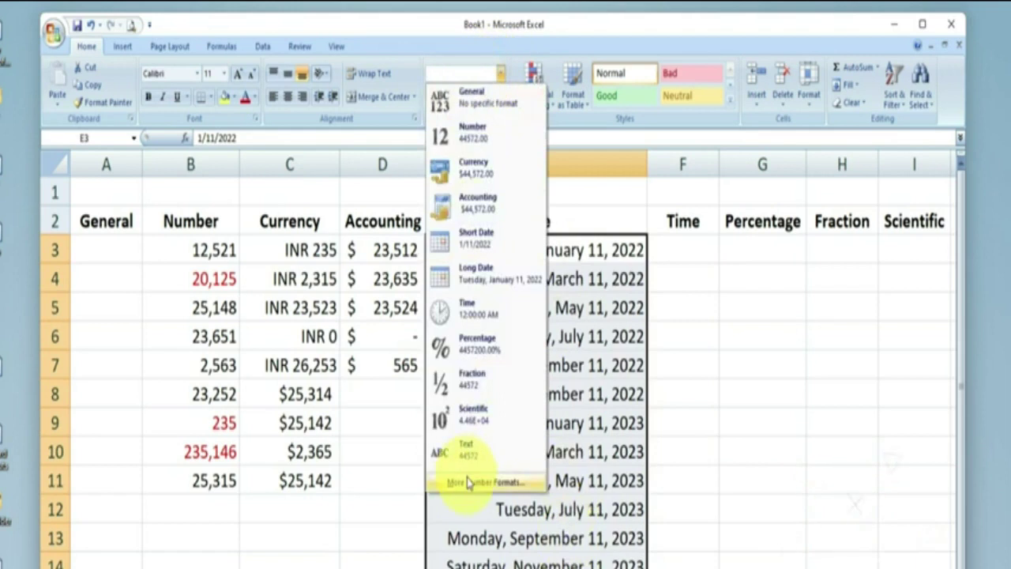
click(672, 277)
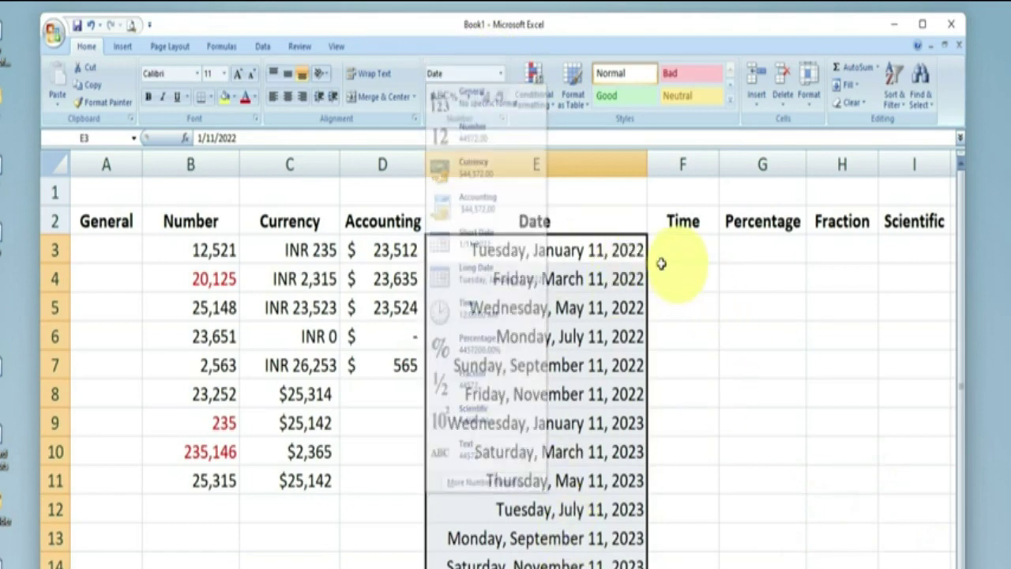
click(500, 73)
click(485, 482)
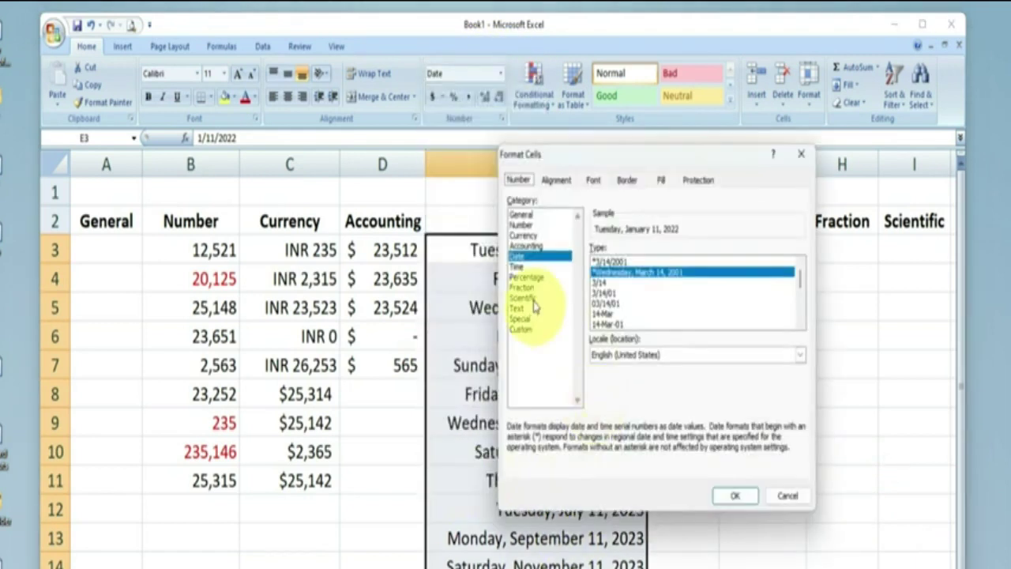
scroll(801, 282, down, 2)
click(605, 294)
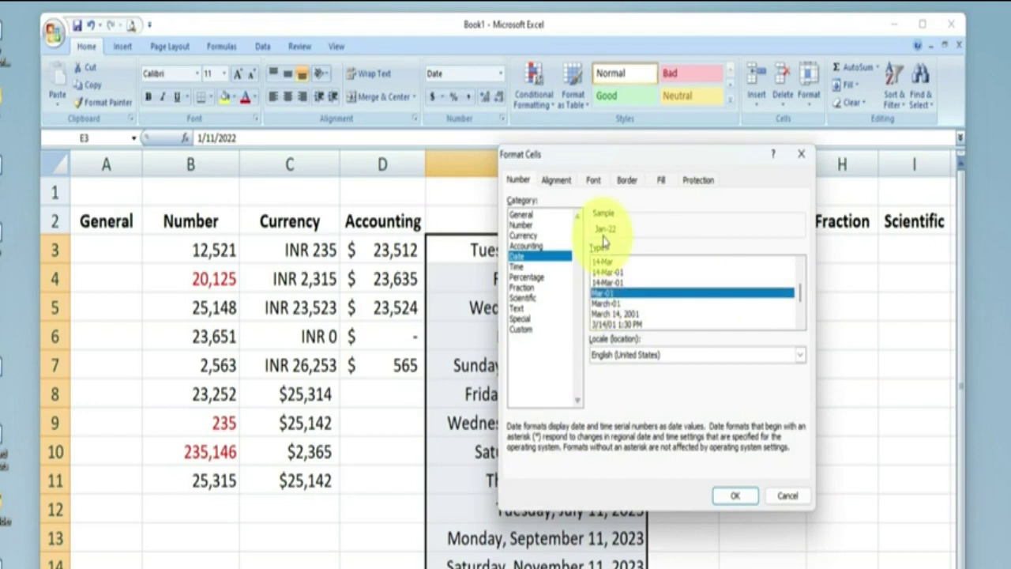
click(735, 495)
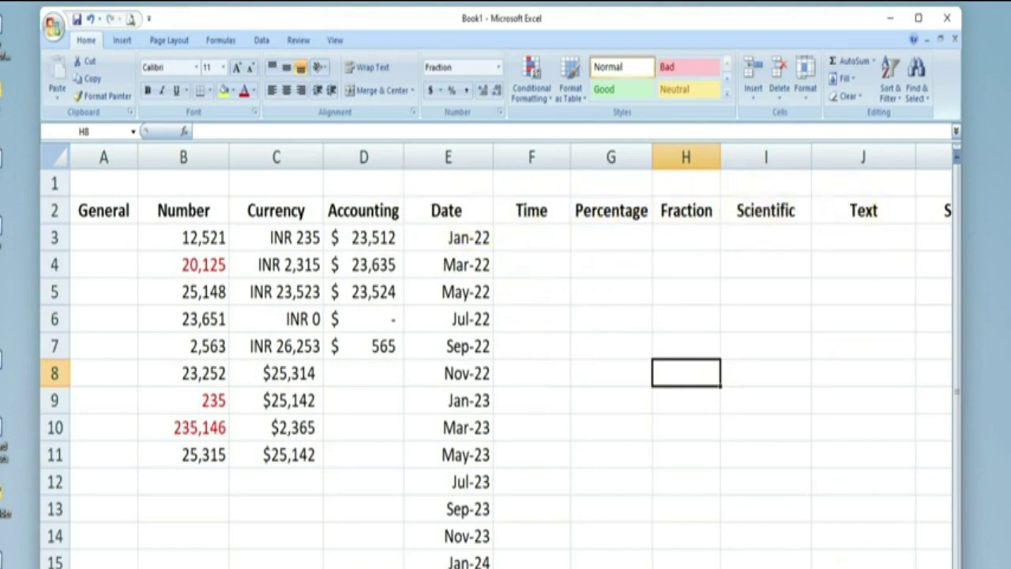
scroll(877, 553, right, 1)
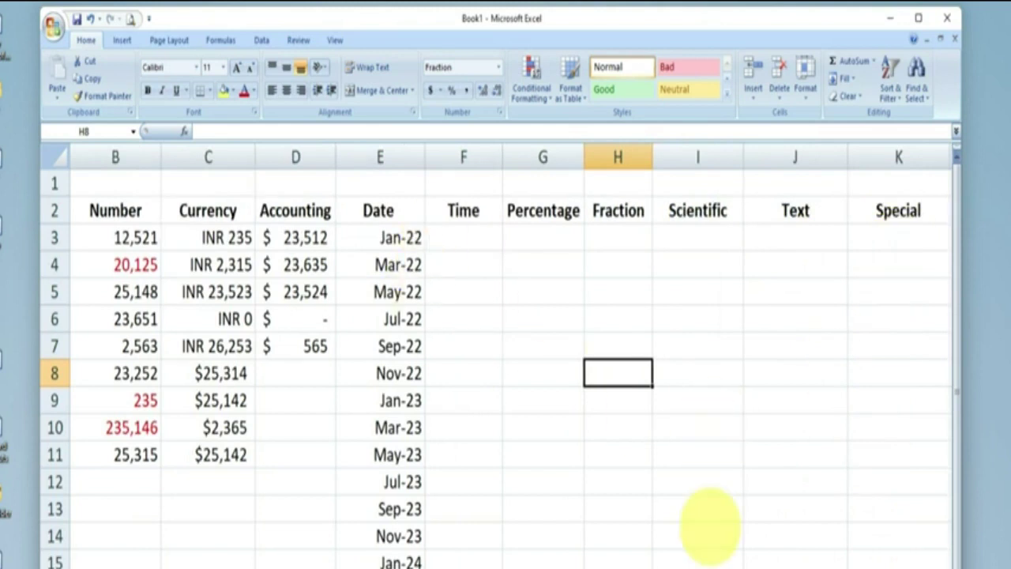
scroll(719, 547, left, 1)
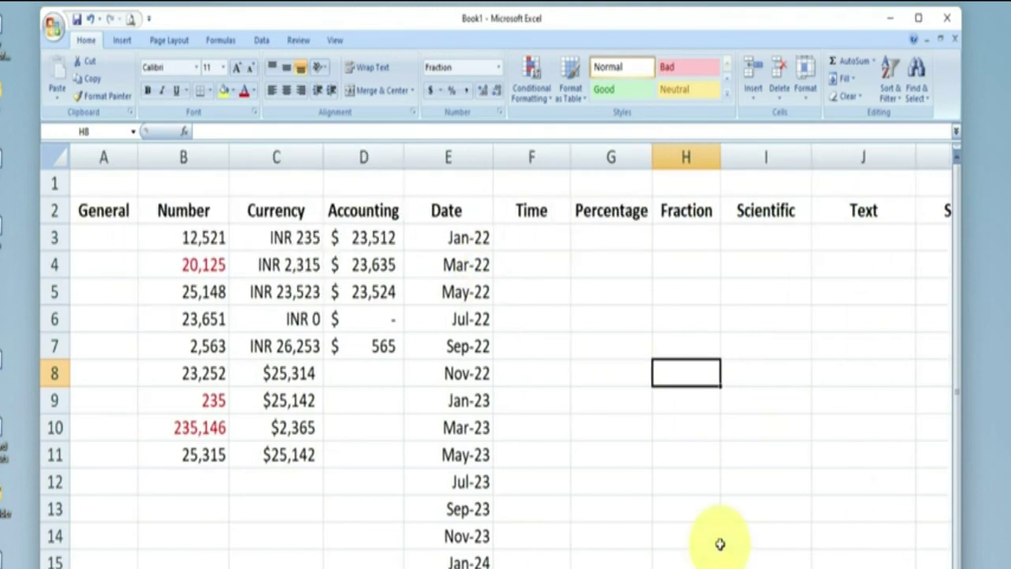